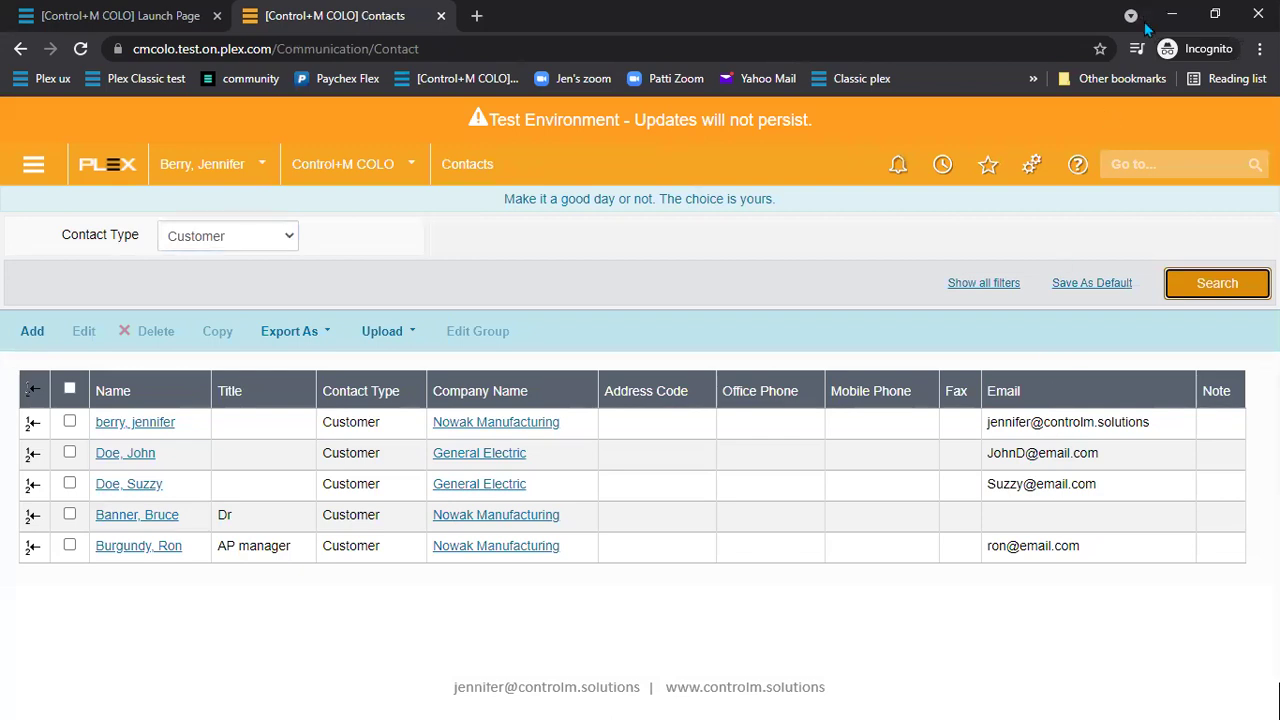
Open the Email Notification Manager and list all notifications without filters
left_click(1146, 156)
type("email not")
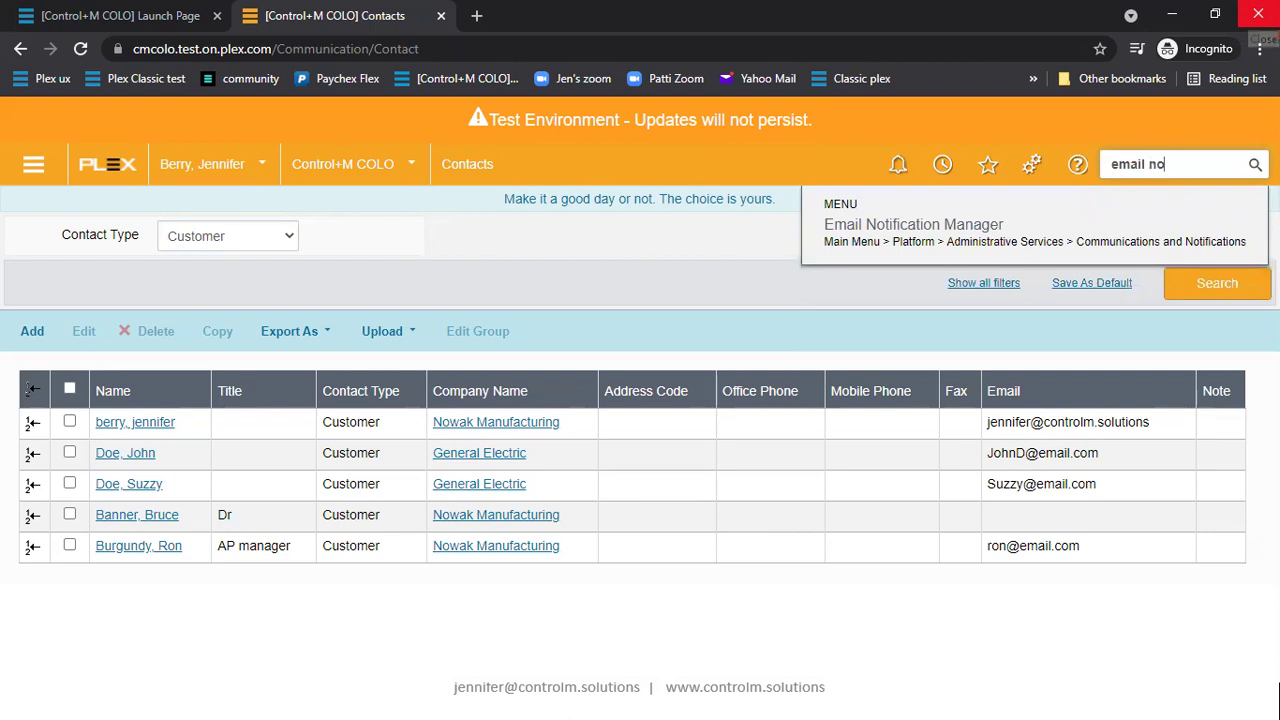
left_click(966, 228)
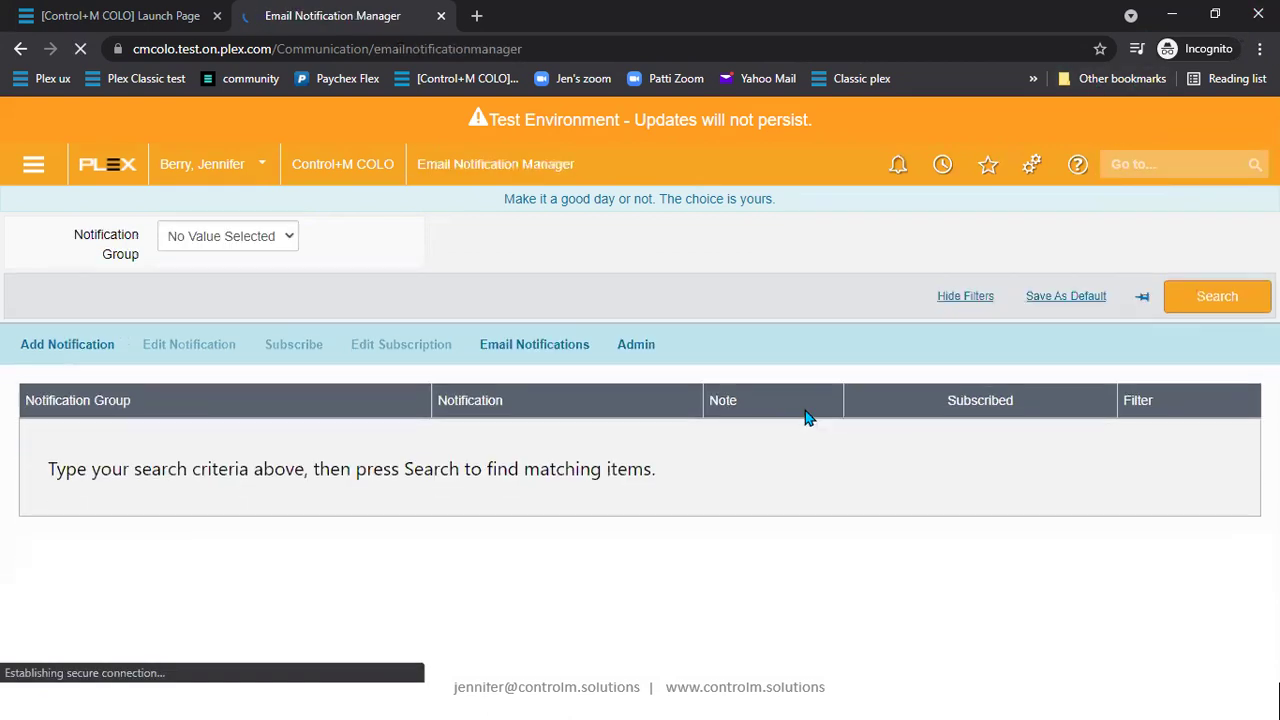
left_click(1184, 297)
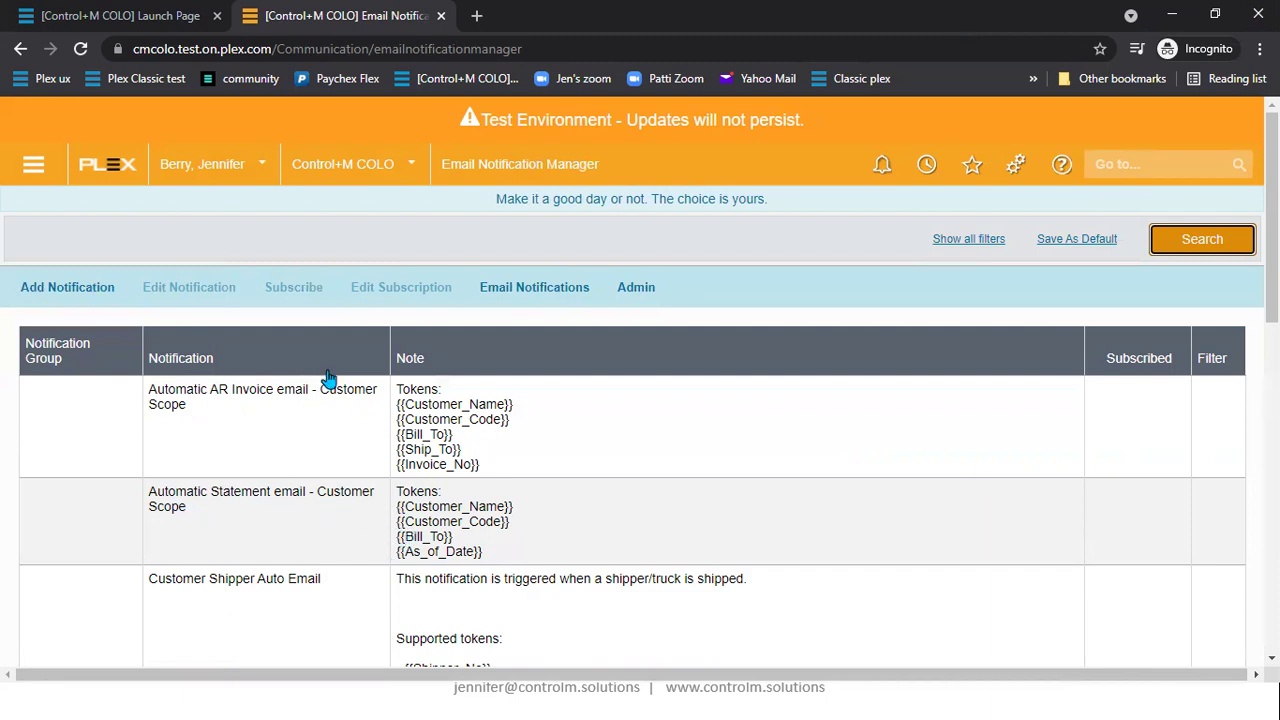
Open the Automatic AR Invoice email - Customer Scope notification for editing and review its subject, from address and message tokens
left_click(335, 415)
left_click(168, 290)
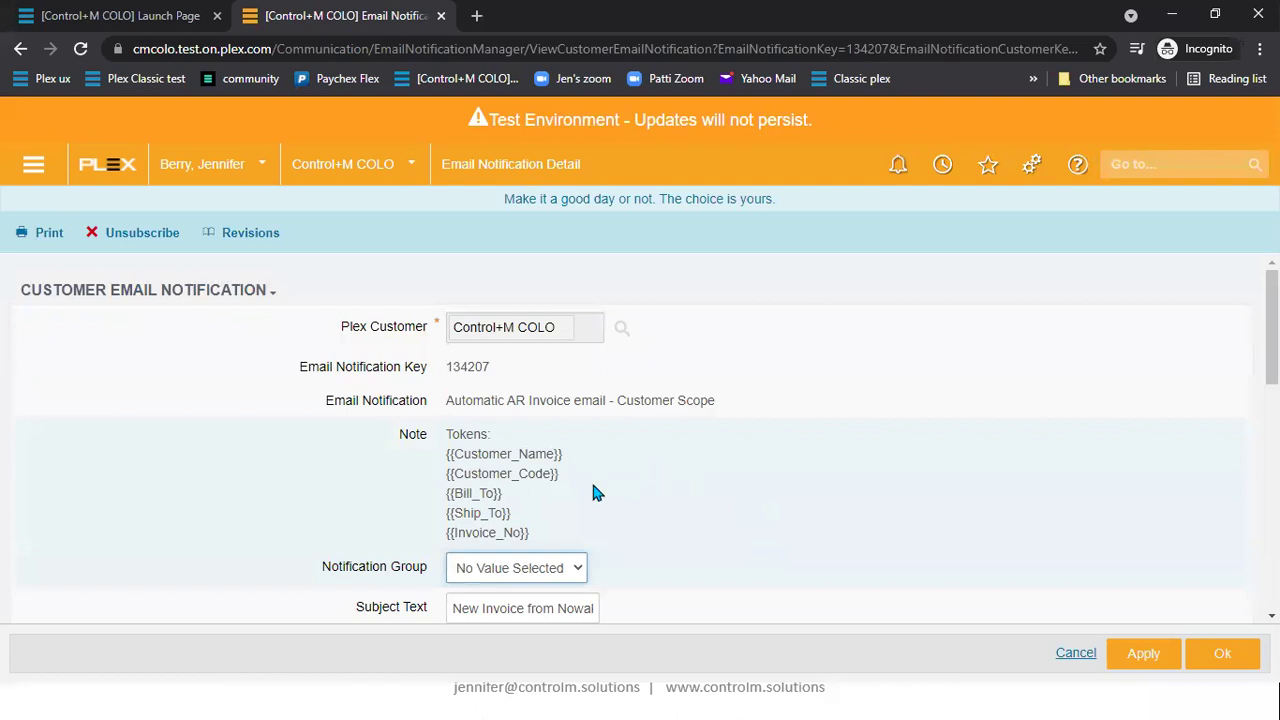
scroll(593, 492, "down", 1)
scroll(610, 490, "down", 2)
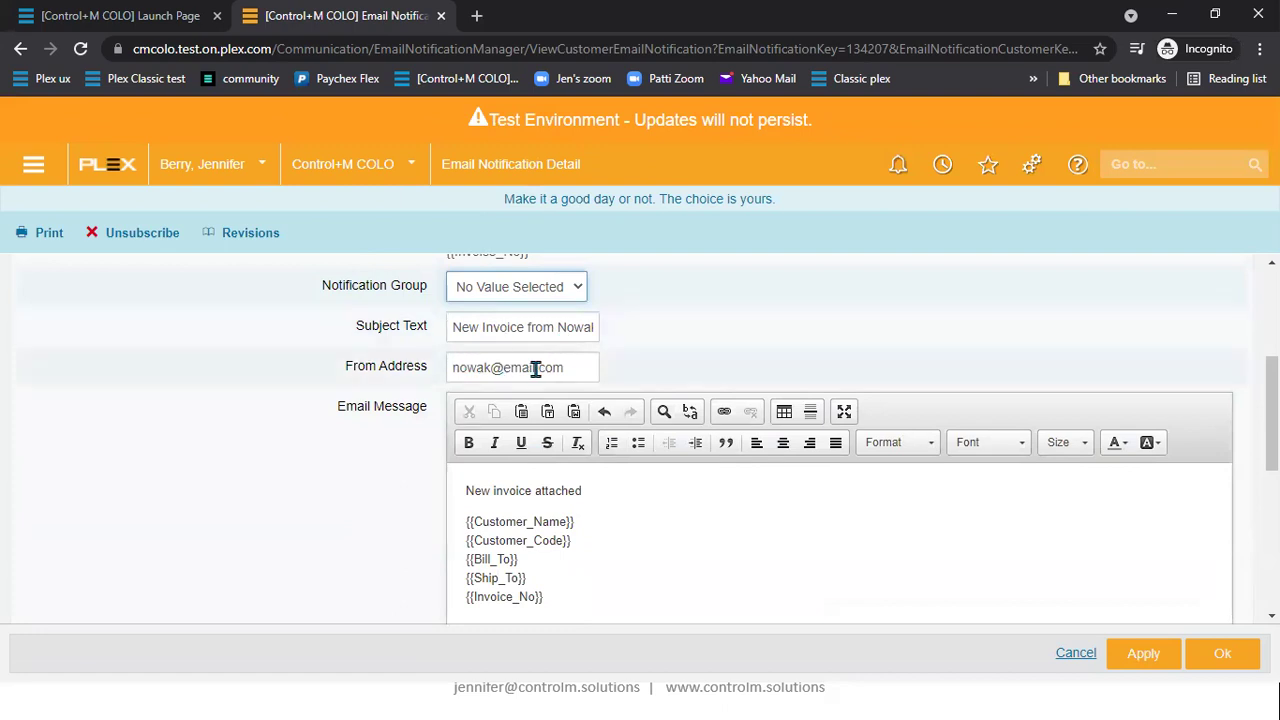
scroll(683, 572, "down", 1)
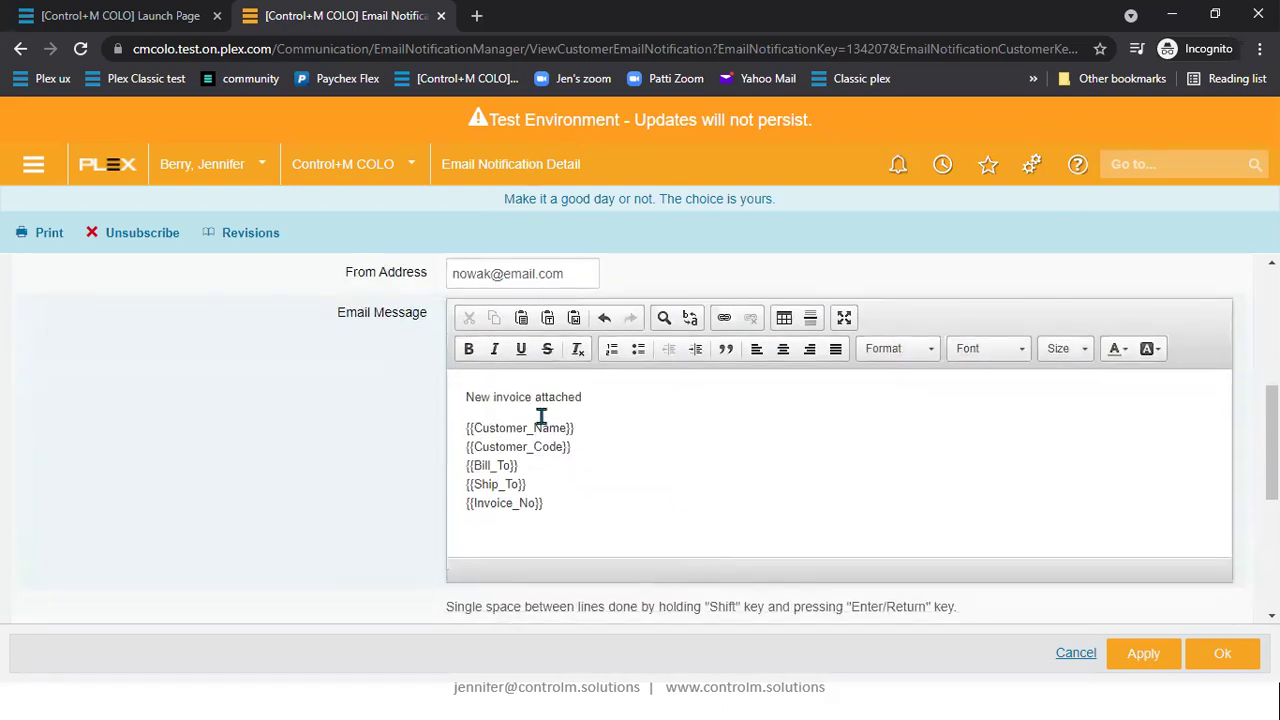
left_click_drag(458, 397, 586, 509)
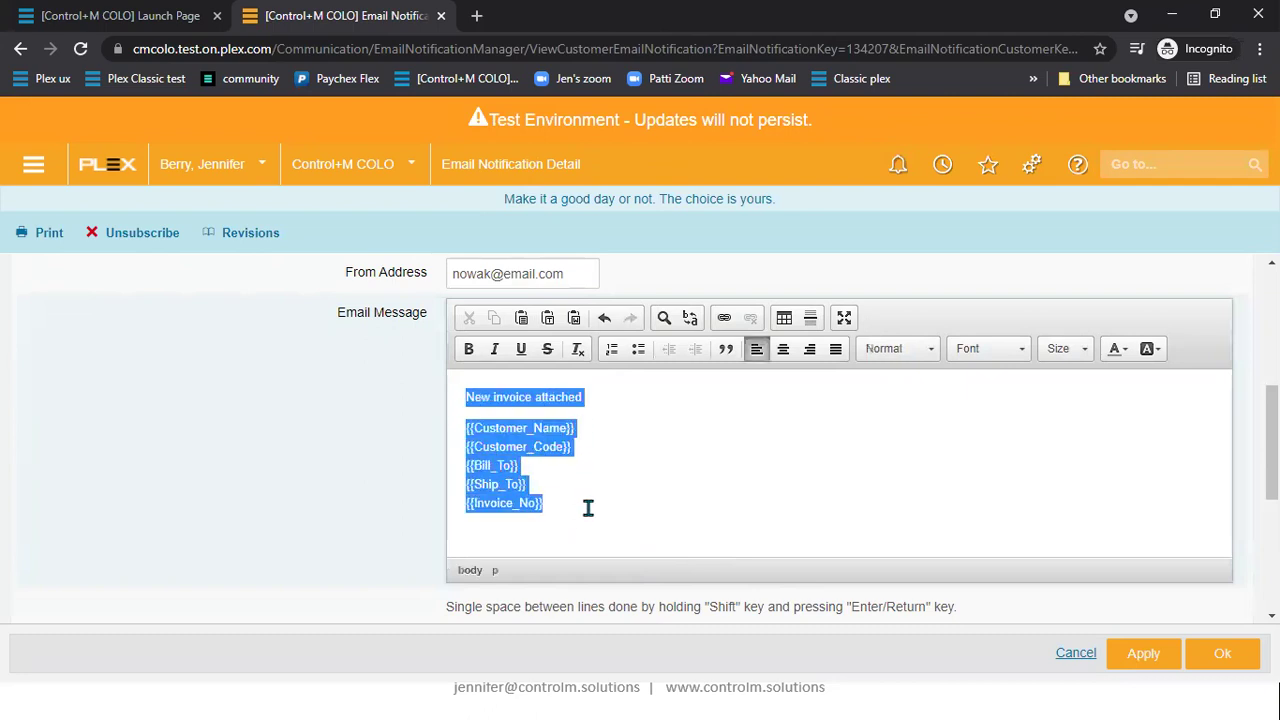
left_click(672, 494)
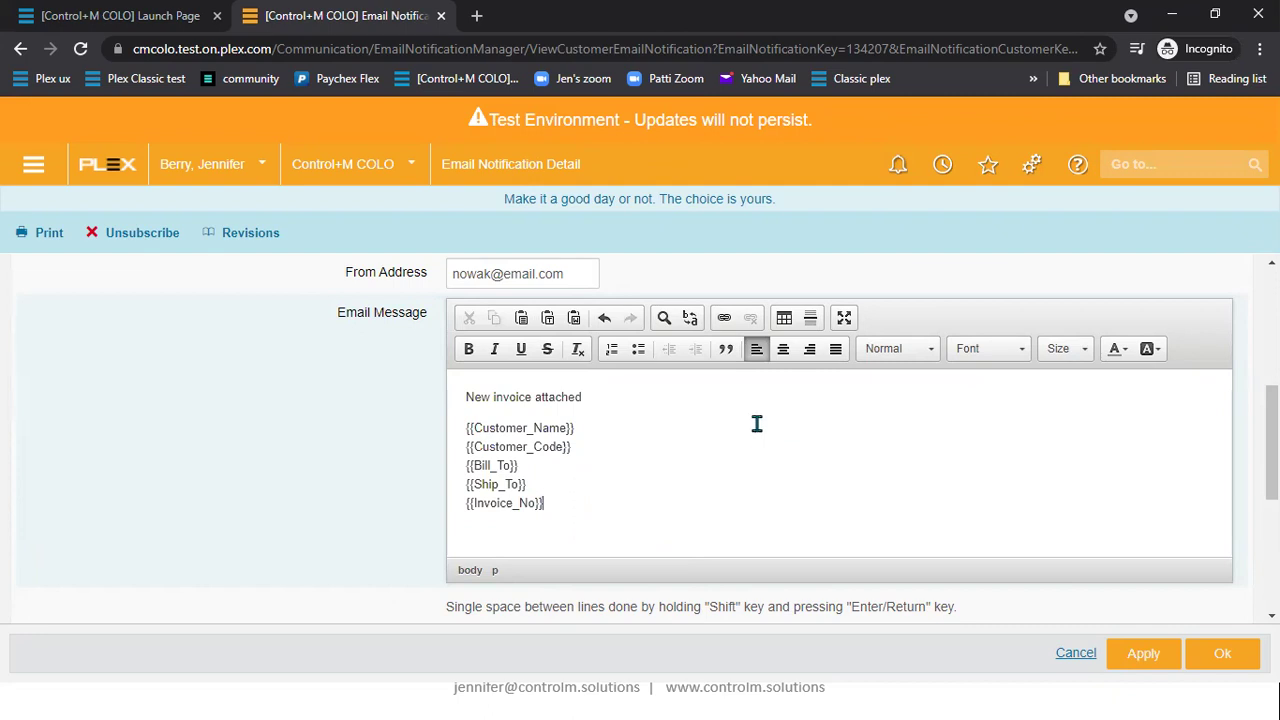
left_click(1135, 165)
type("recu")
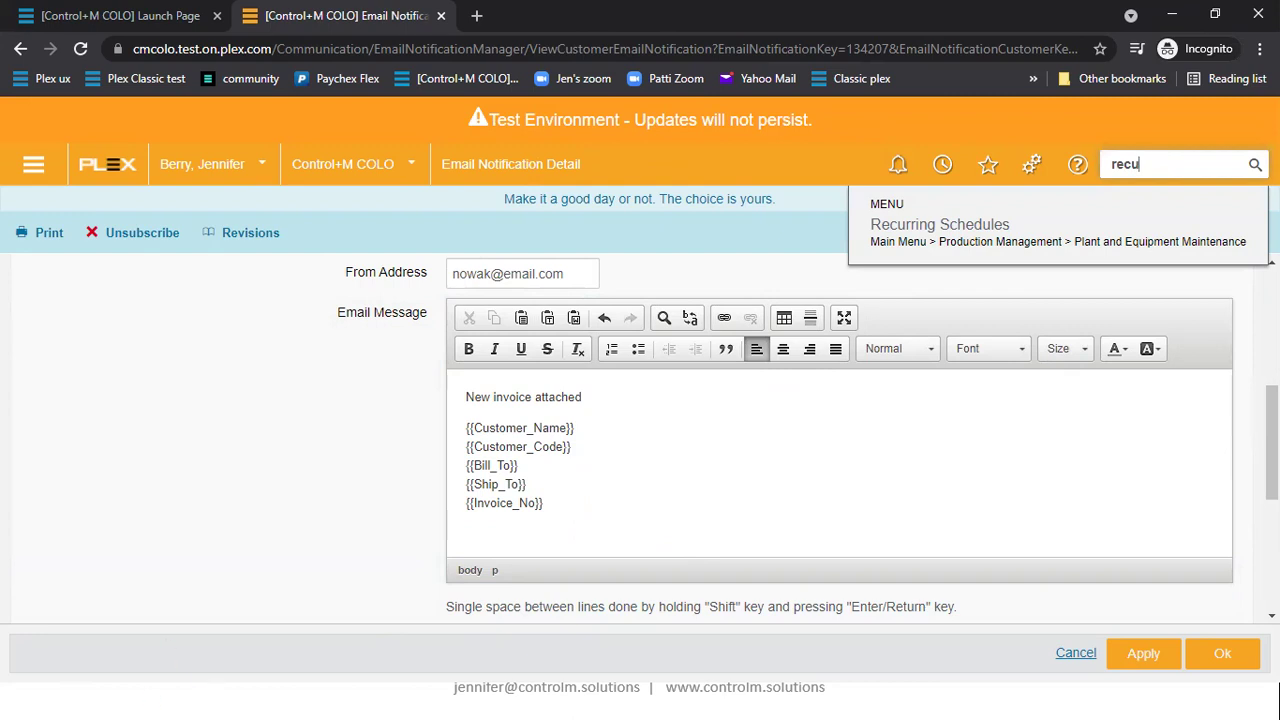
left_click(352, 481)
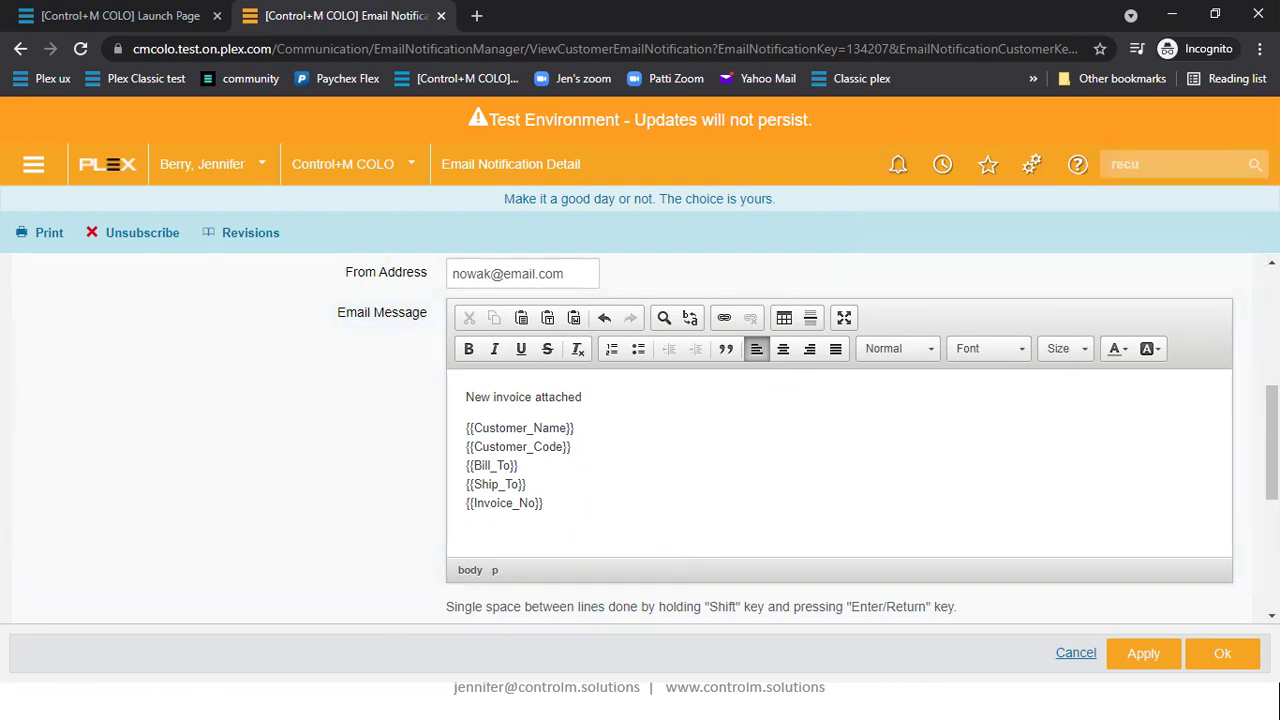
left_click(22, 48)
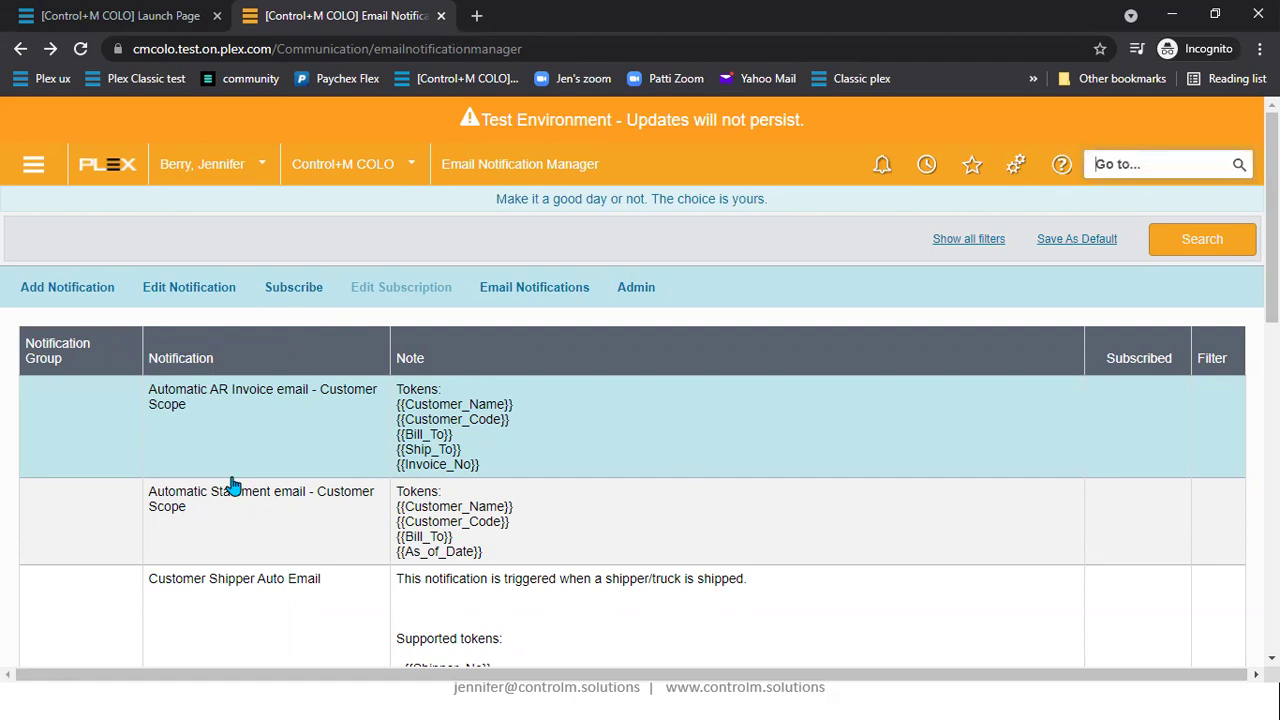
Open Recurring Schedules and list all schedules without filters
type("recurrin")
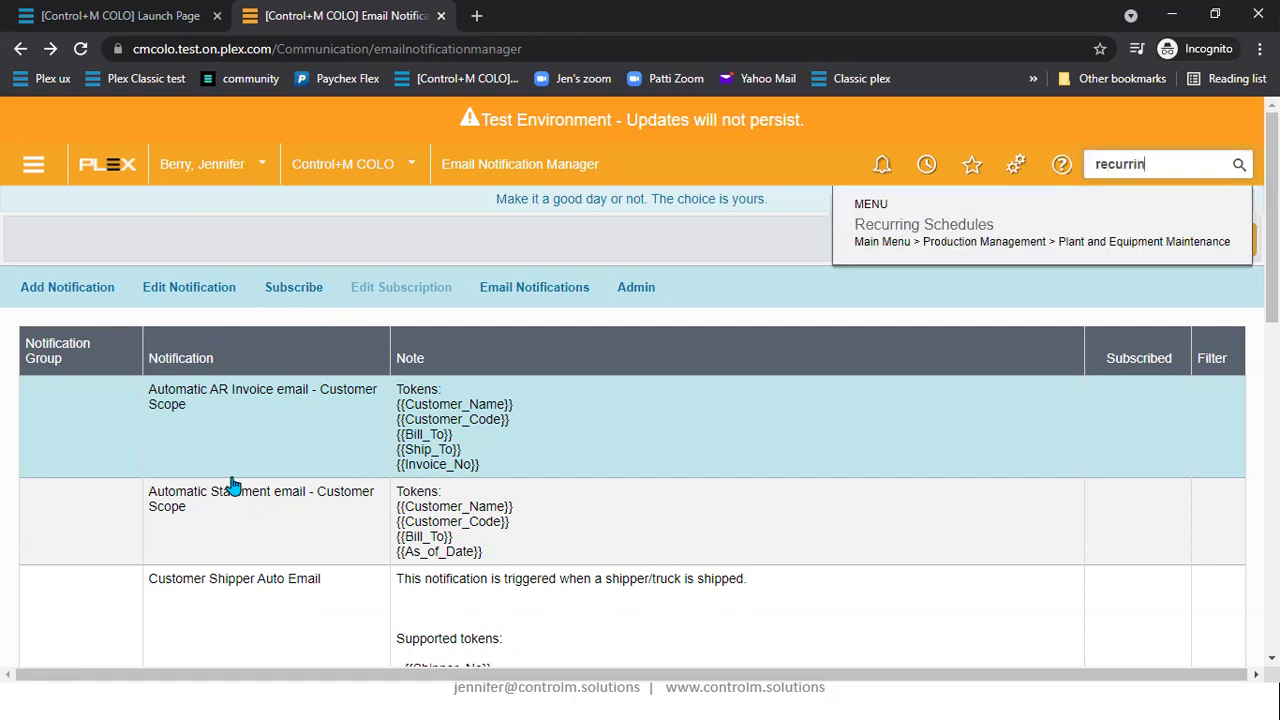
left_click(920, 228)
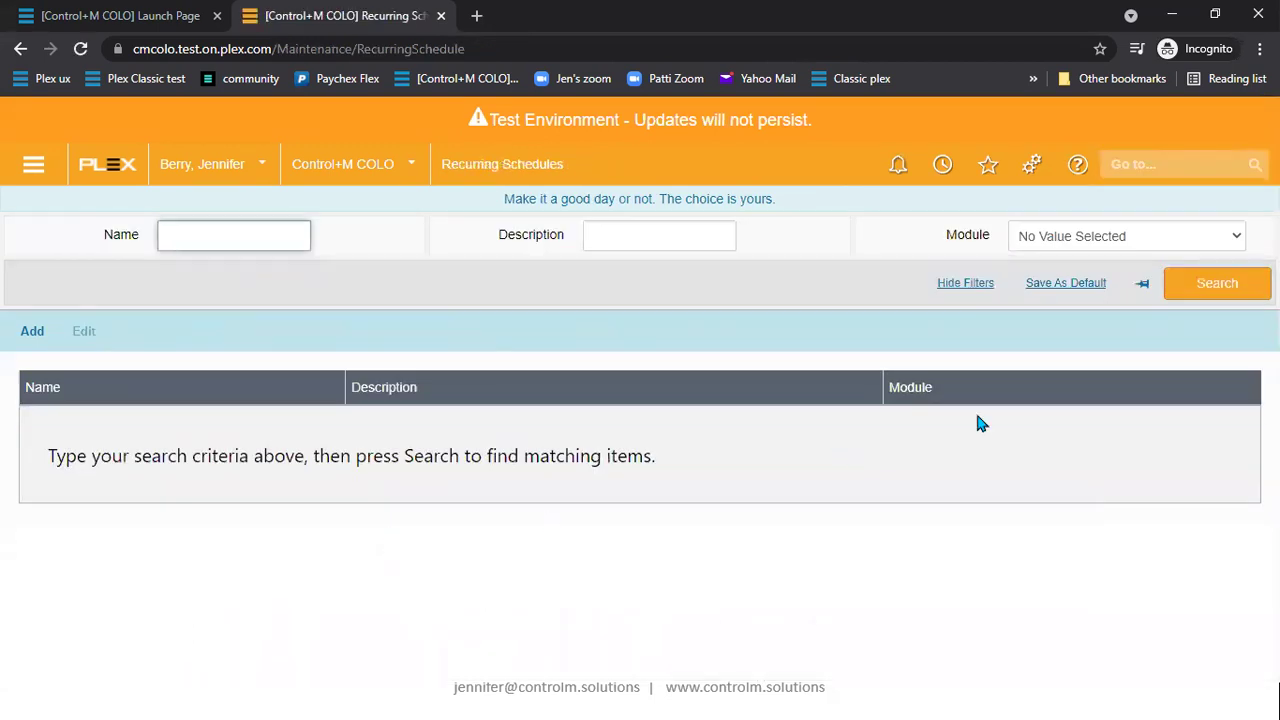
left_click(1192, 285)
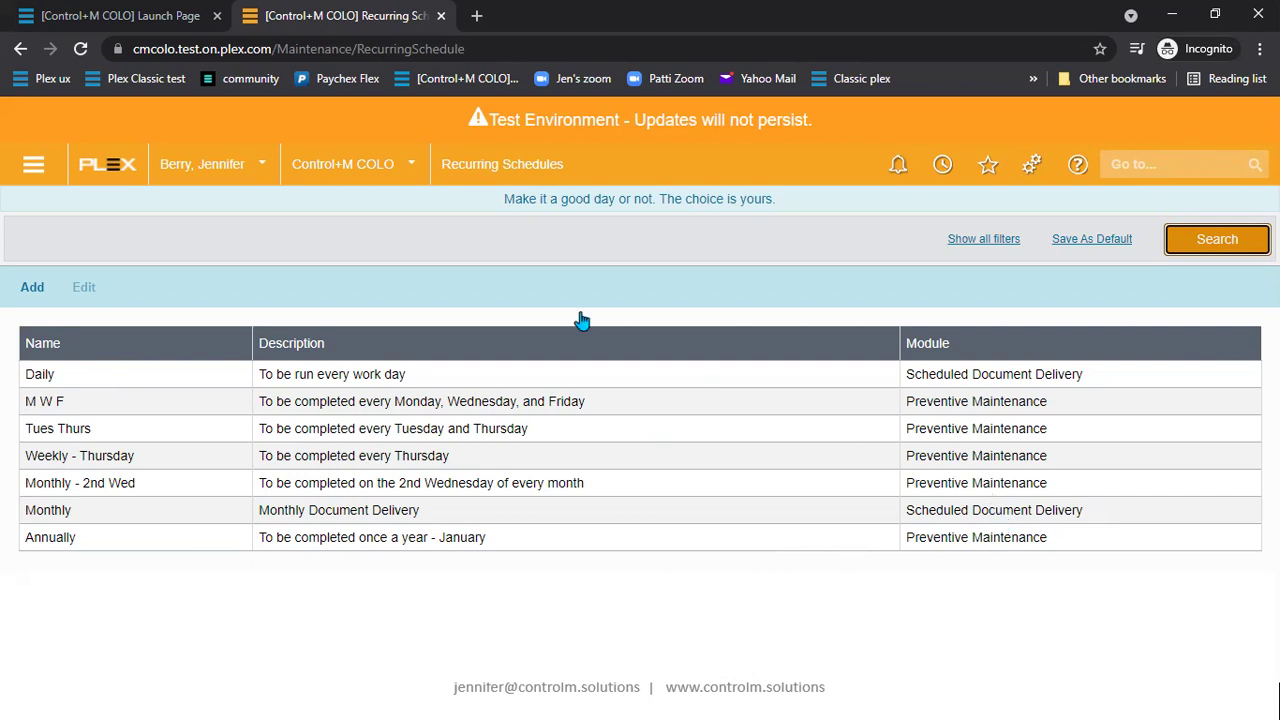
Open the Daily recurring schedule, choose Scheduled Document Delivery as its module, and review its repeat interval and days of the week
left_click(230, 368)
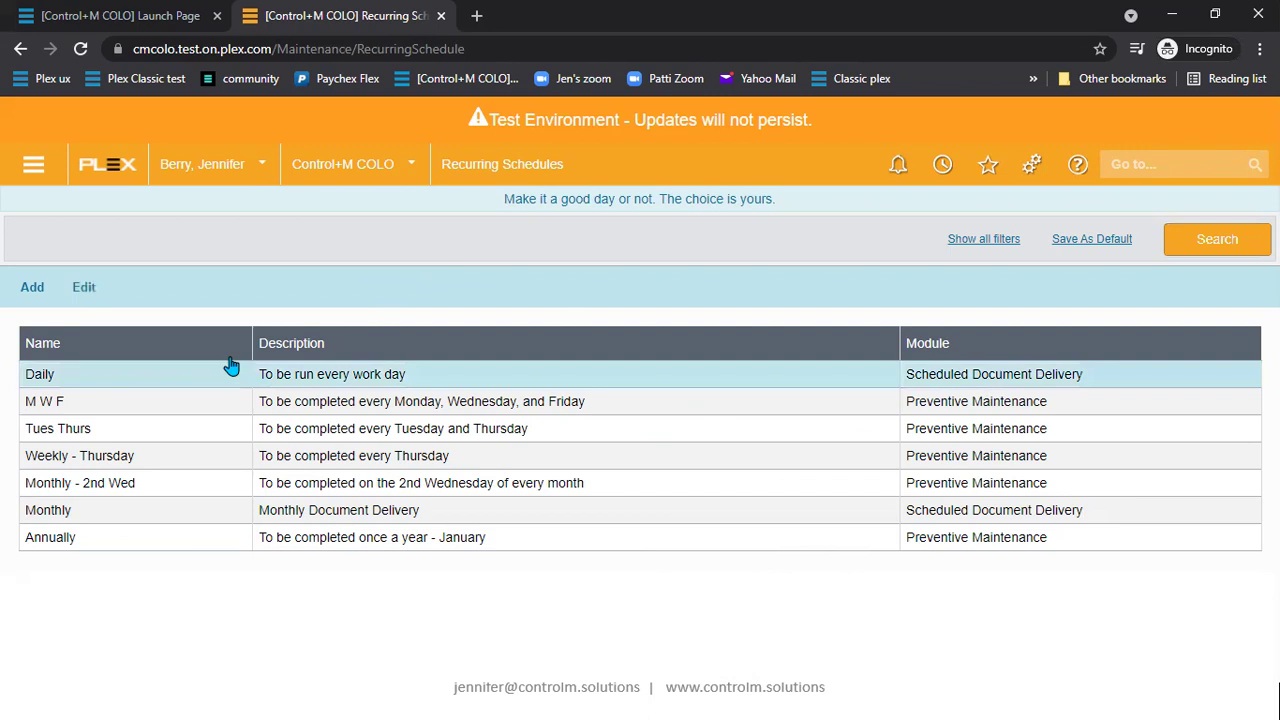
left_click(86, 288)
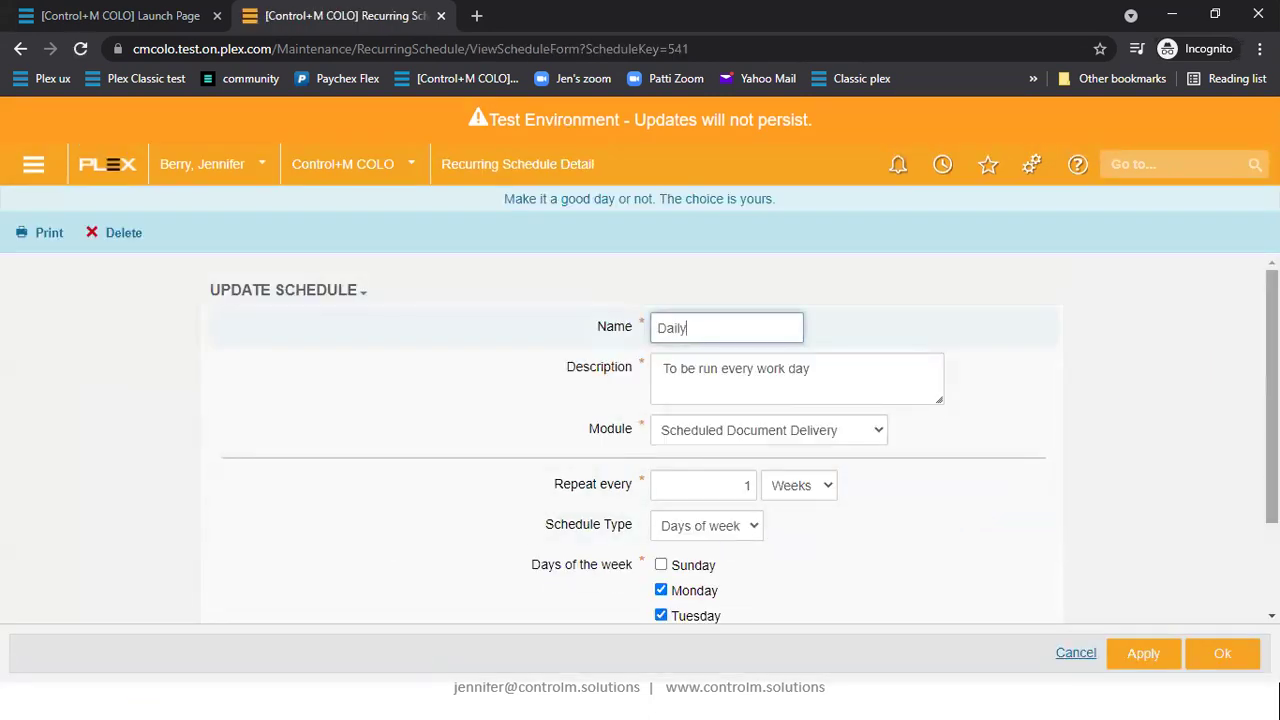
left_click_drag(1272, 400, 1272, 434)
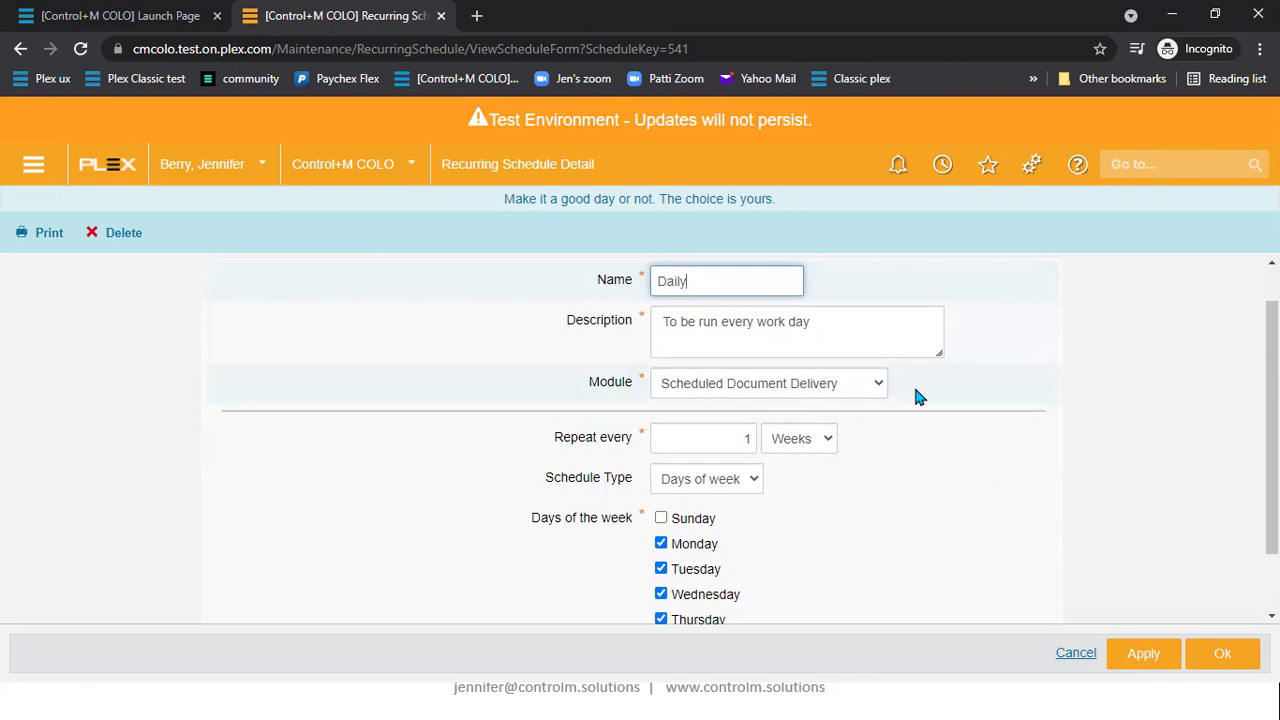
left_click(884, 386)
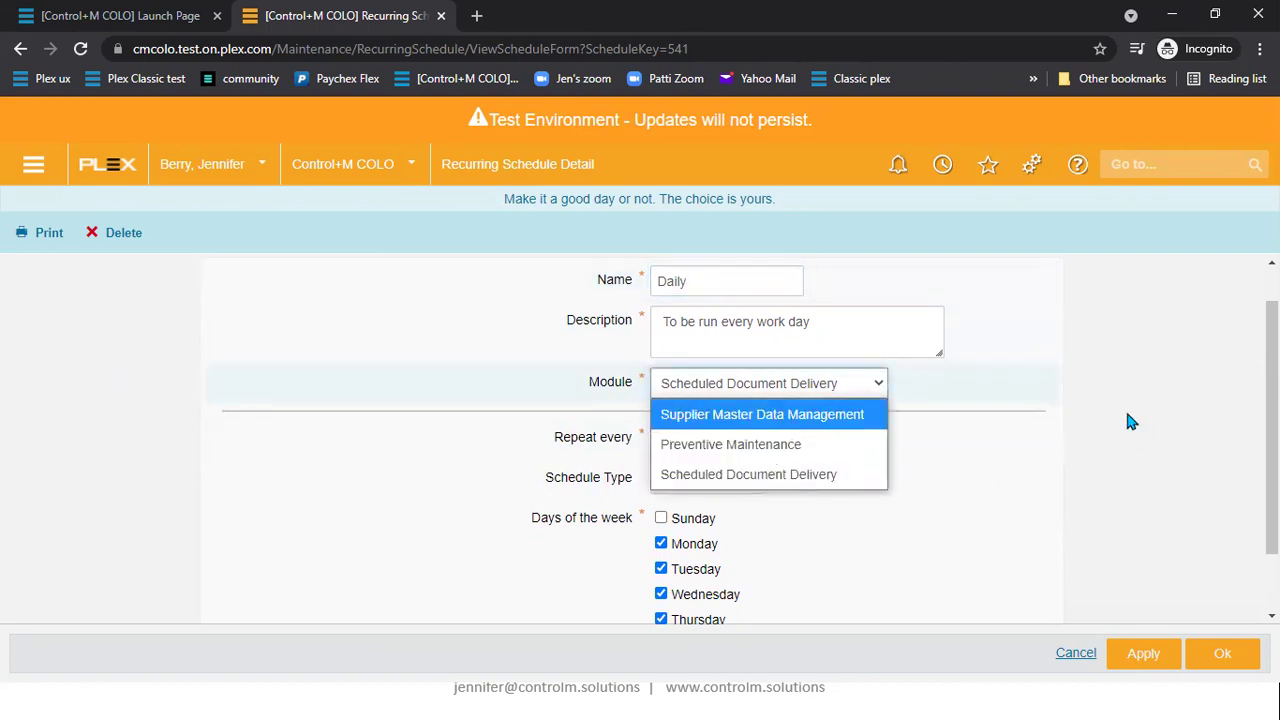
left_click(818, 474)
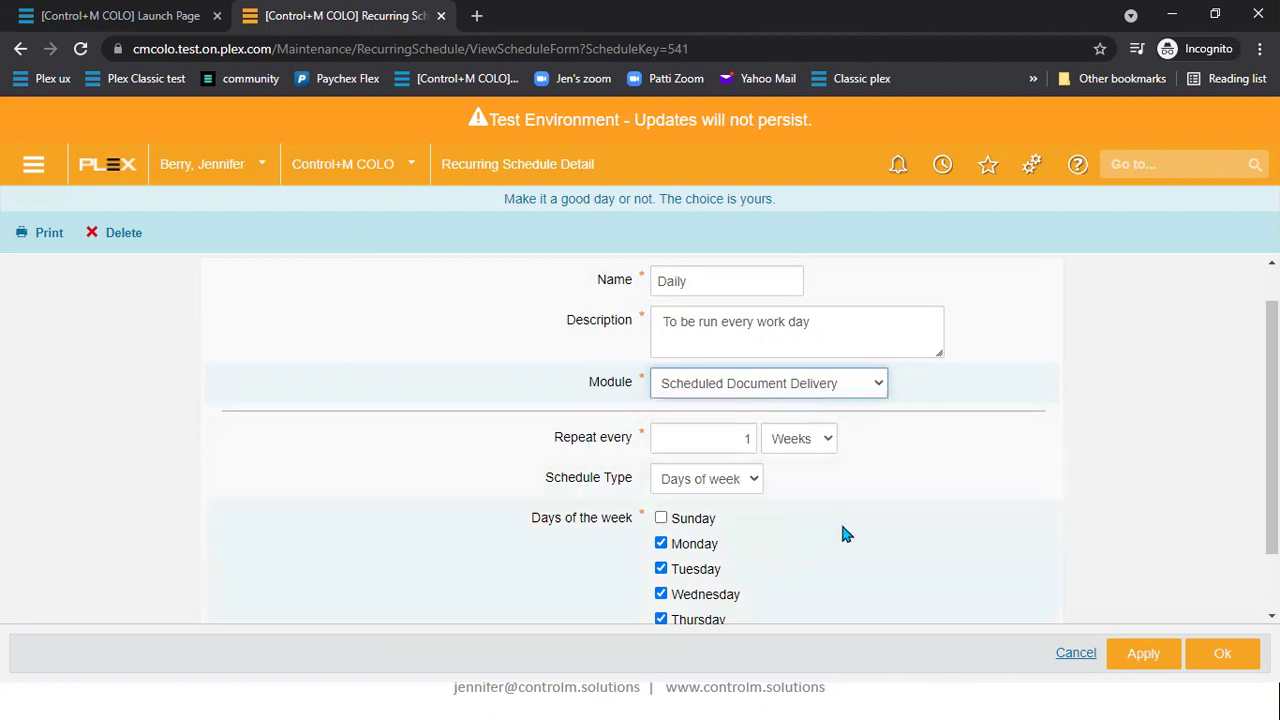
scroll(1195, 432, "down", 1)
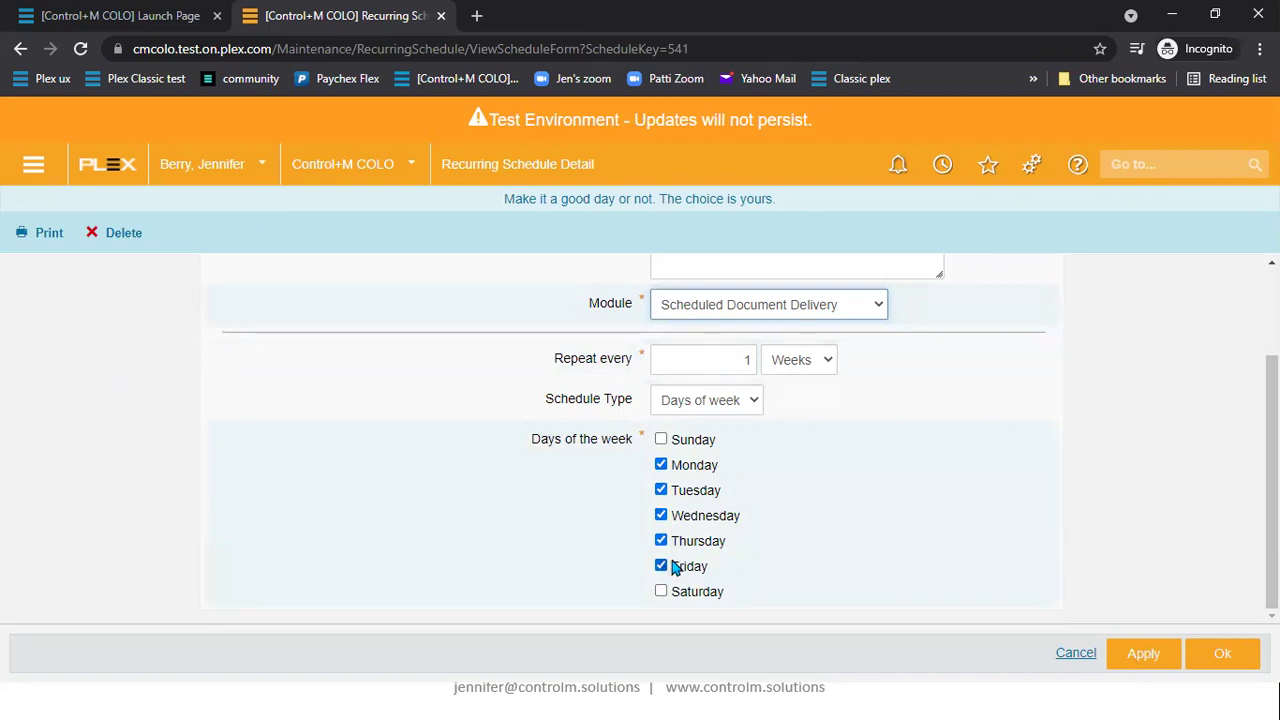
Find and open the Delivery Contacts and Activation page
left_click(1172, 166)
type("d")
key("BackSpace")
type("elivery")
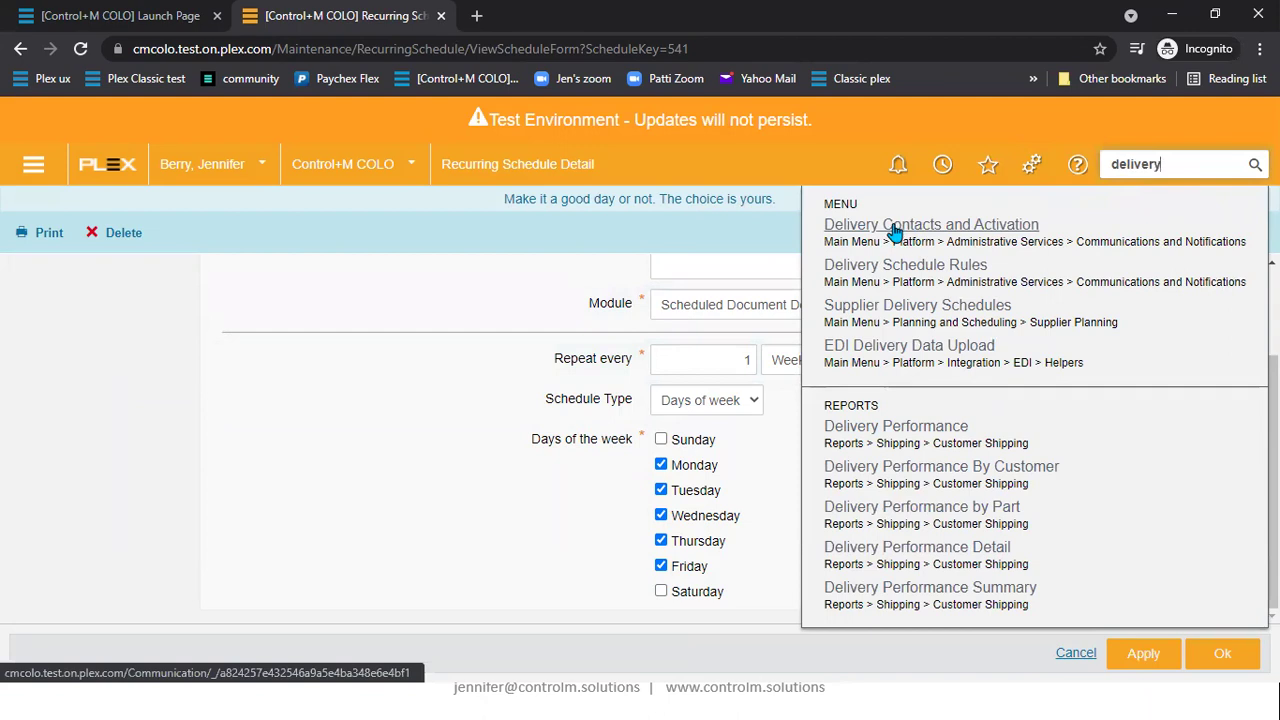
left_click(910, 222)
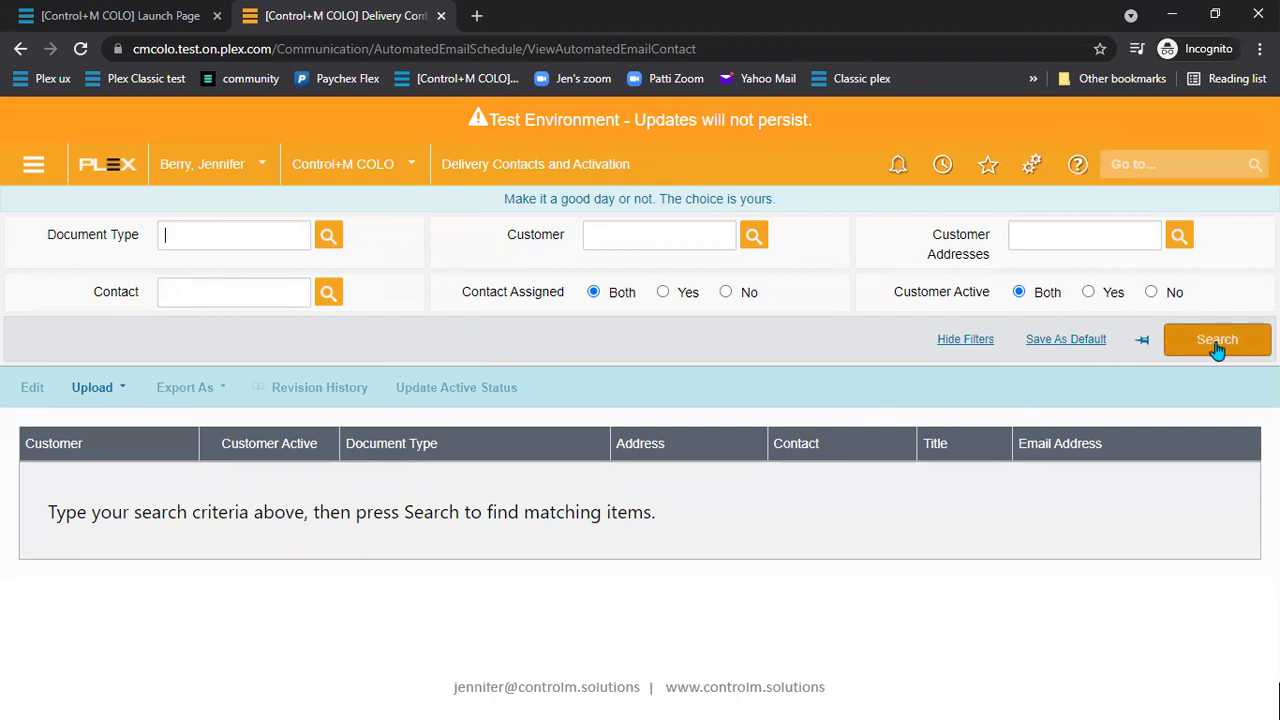
Filter the delivery contacts by customer GE and list the matching document types
left_click(616, 242)
type("ge")
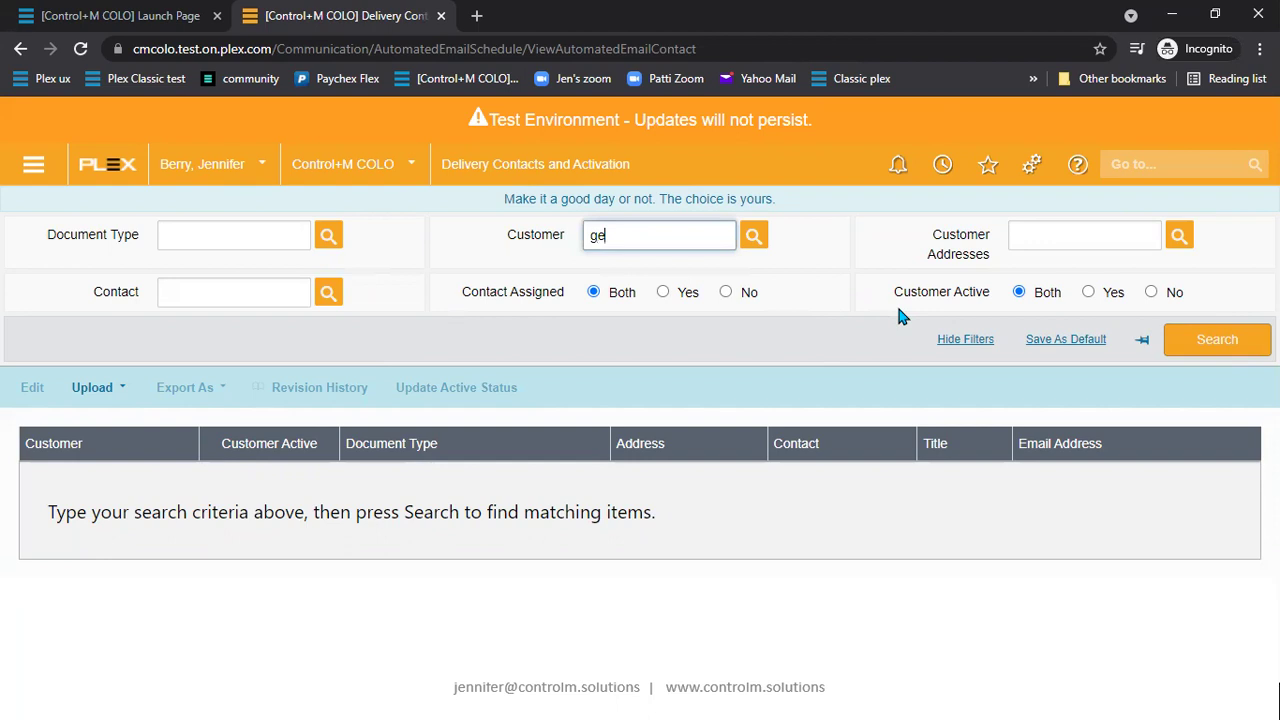
key("Tab")
left_click(1172, 343)
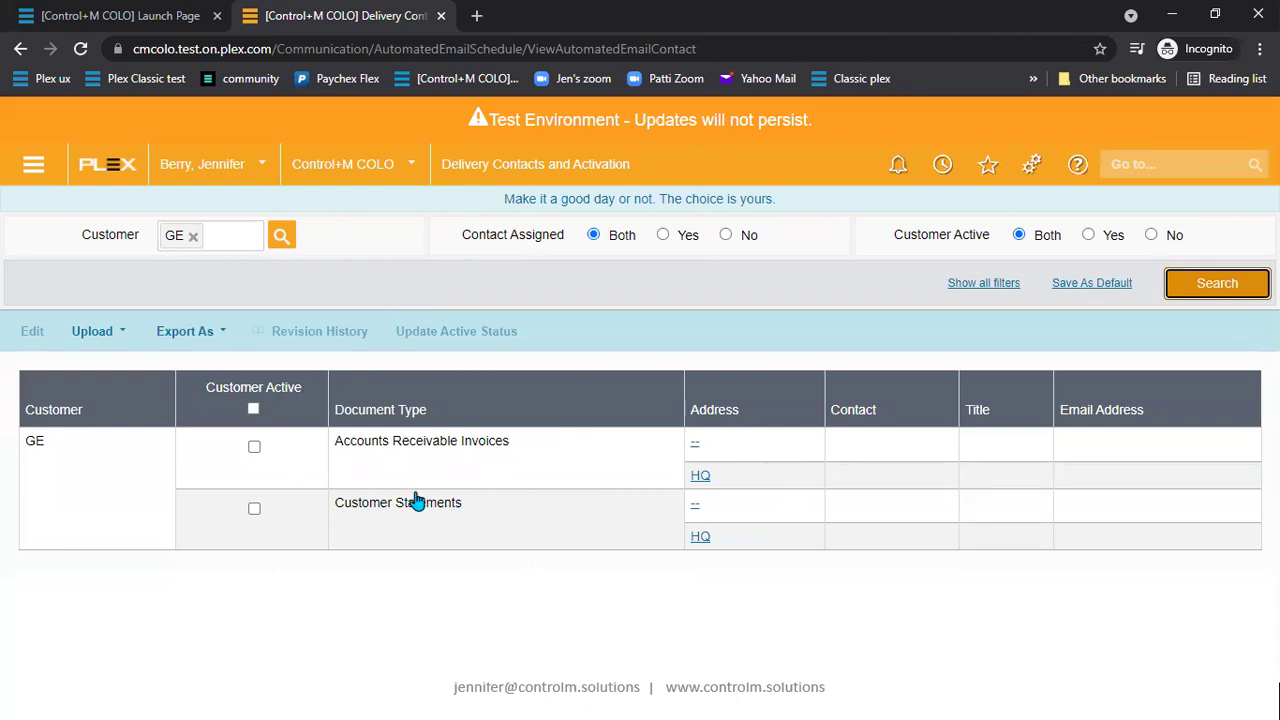
Assign both available contacts to GE's Customer Statements on the "--" address row, and update that document type's status to active
left_click(696, 512)
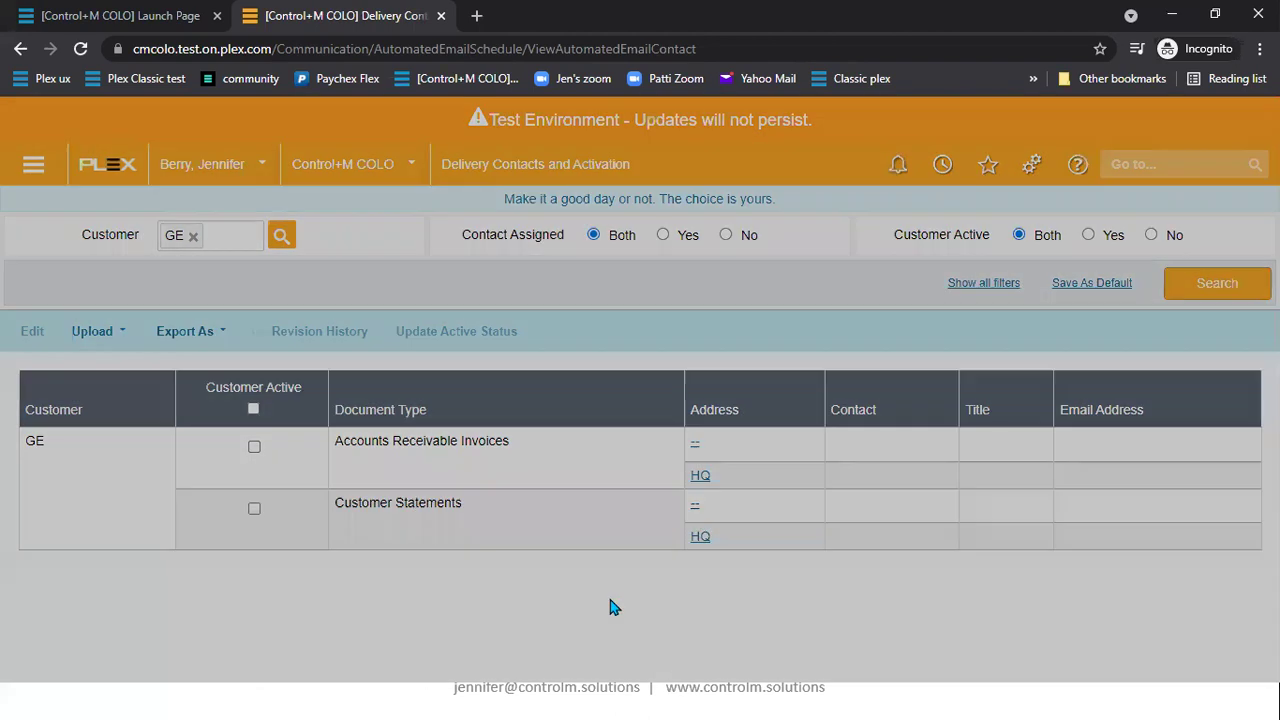
left_click(768, 240)
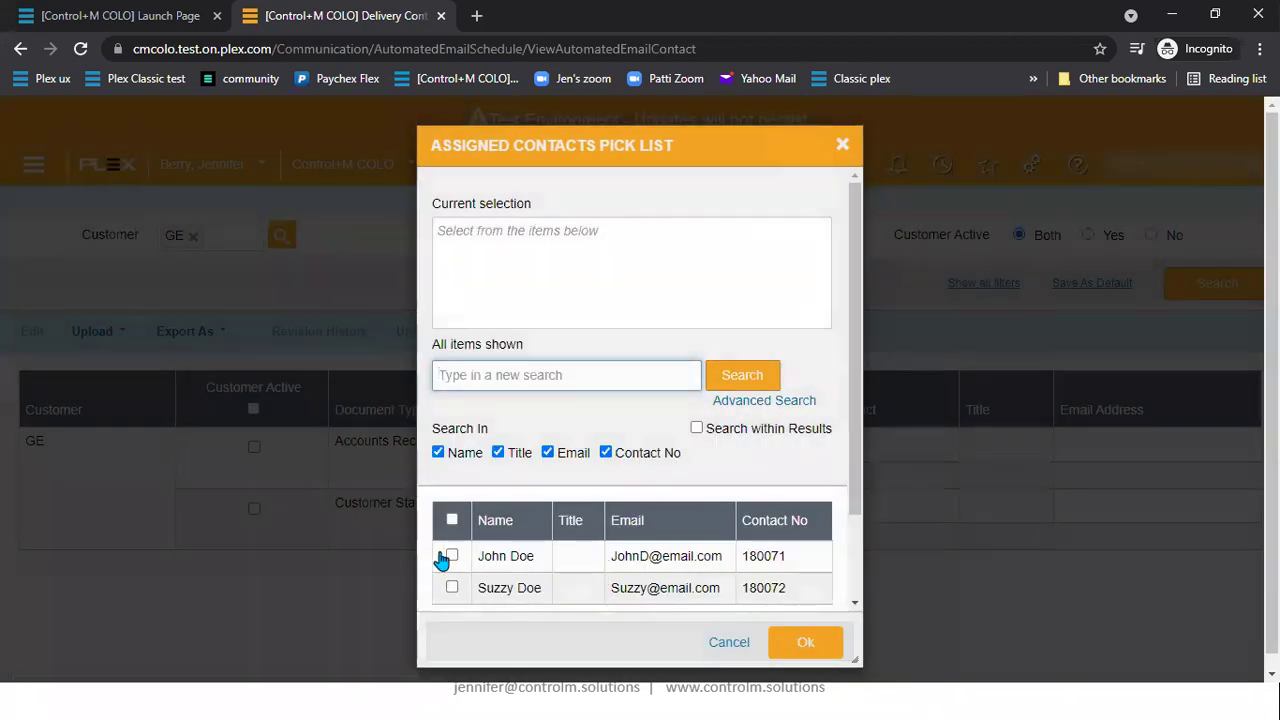
left_click(451, 556)
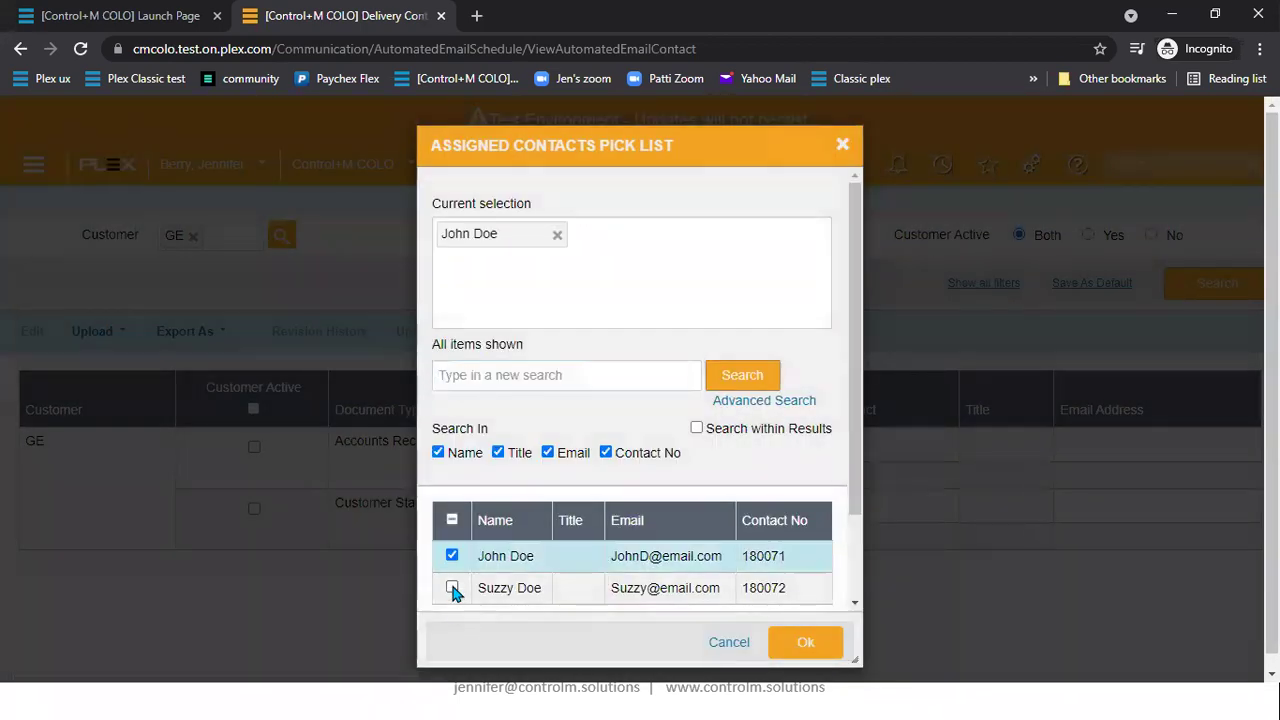
left_click(452, 588)
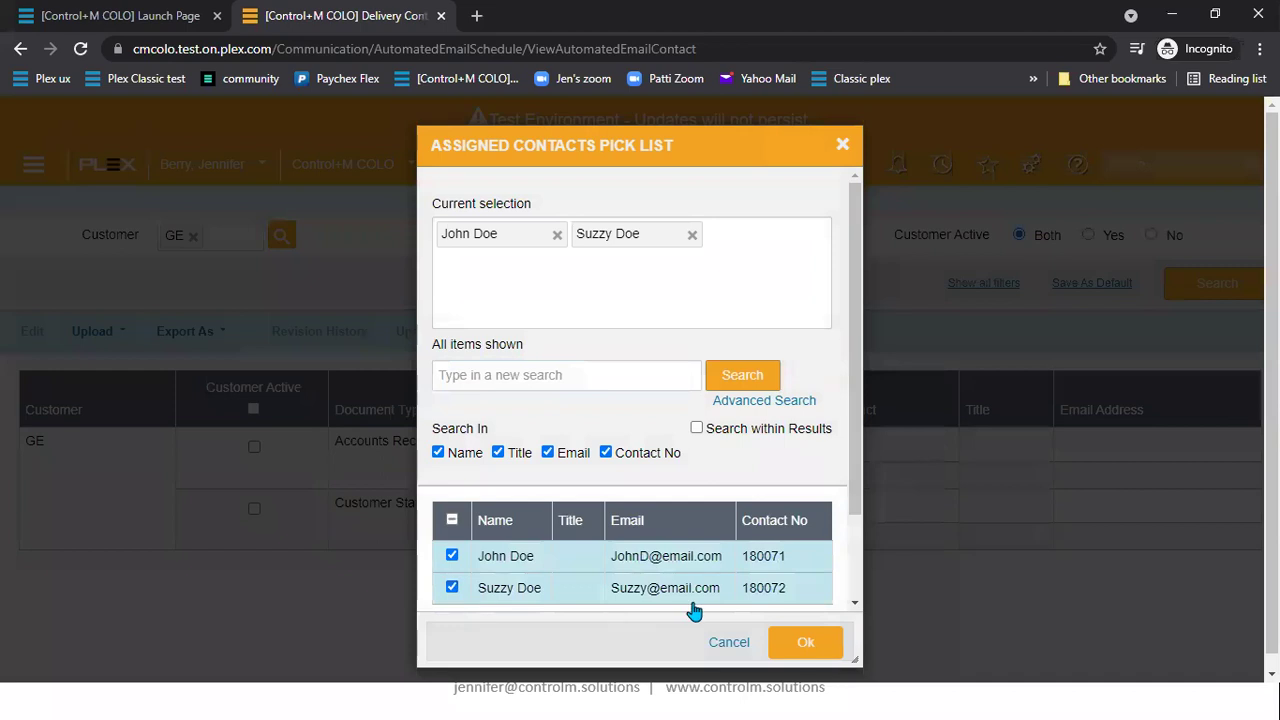
left_click(808, 643)
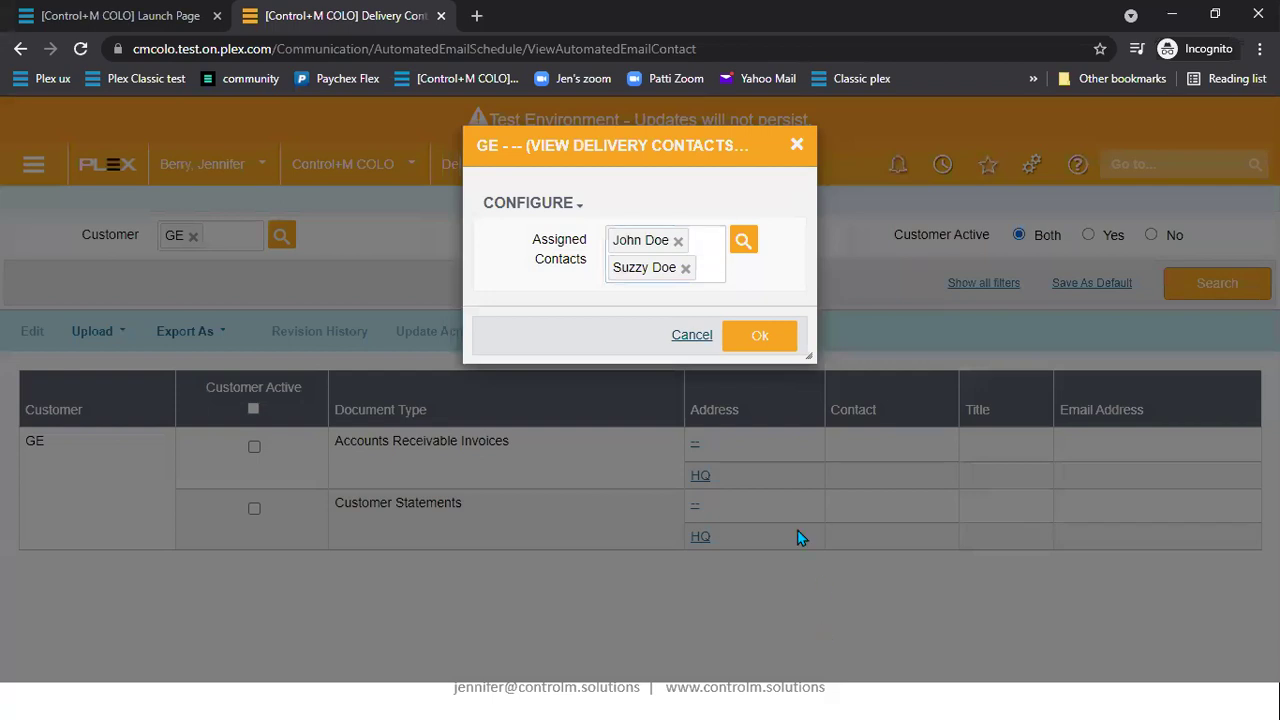
left_click(757, 340)
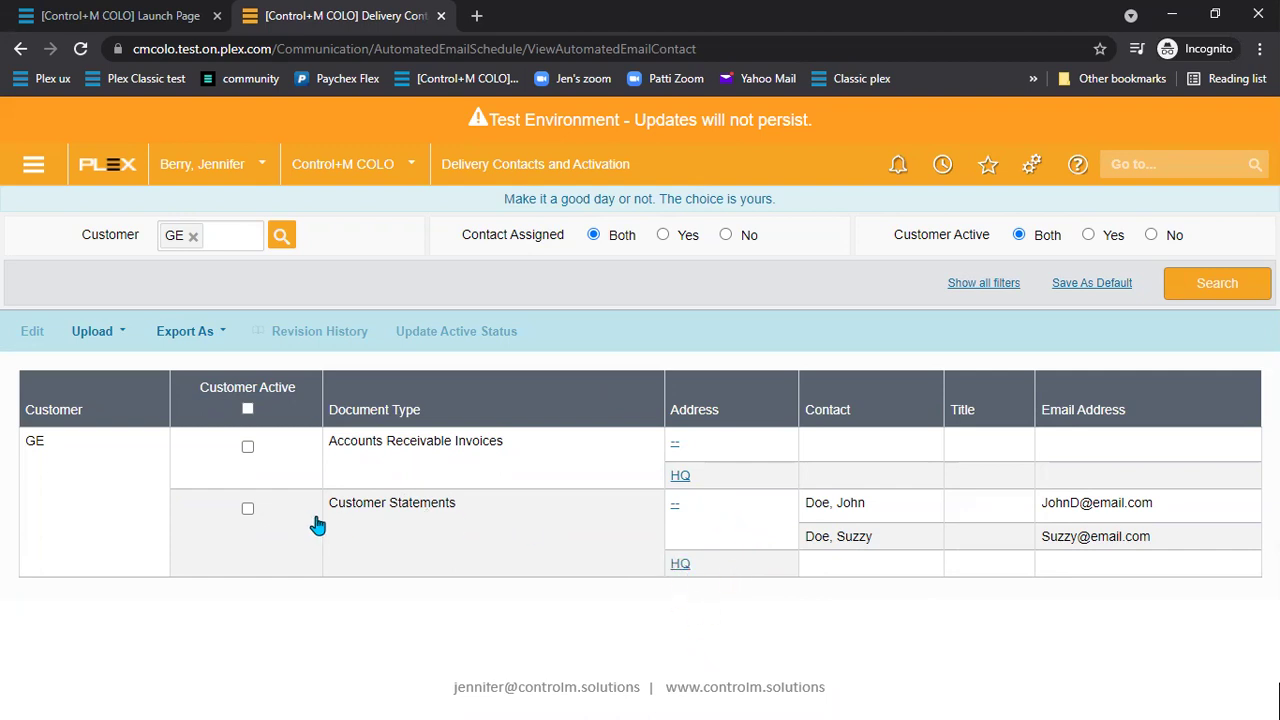
left_click(248, 510)
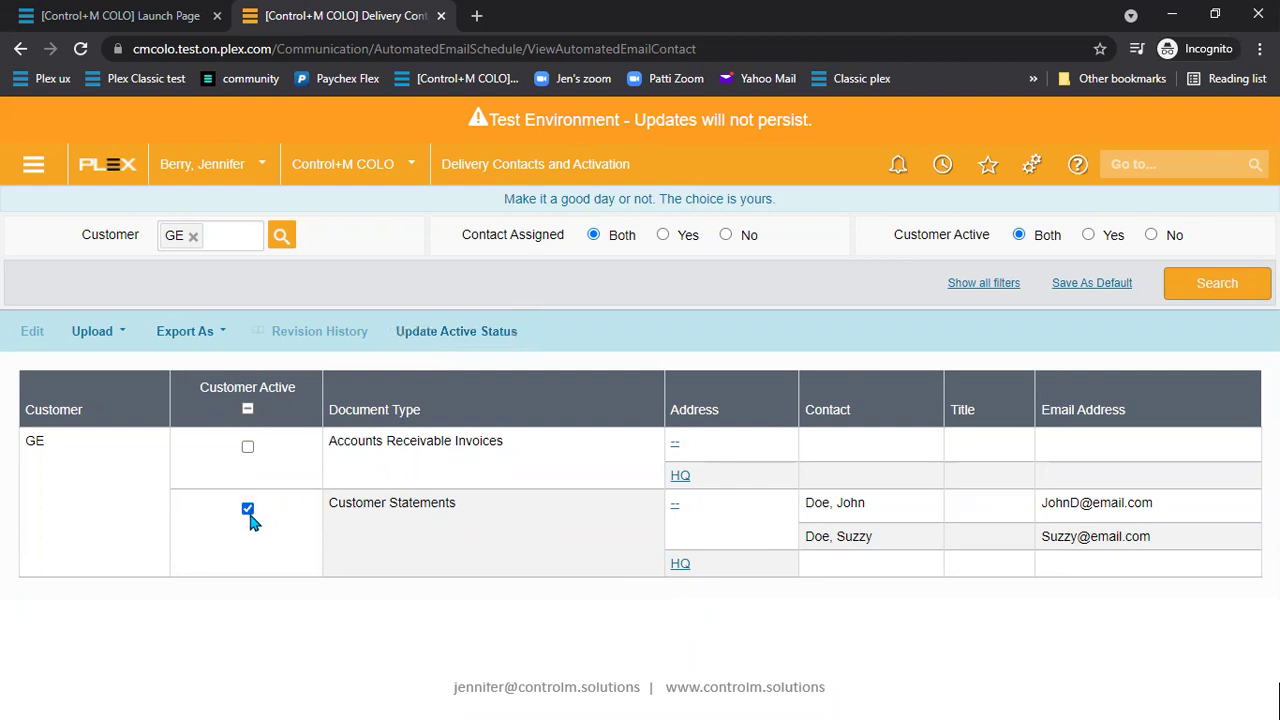
left_click(443, 337)
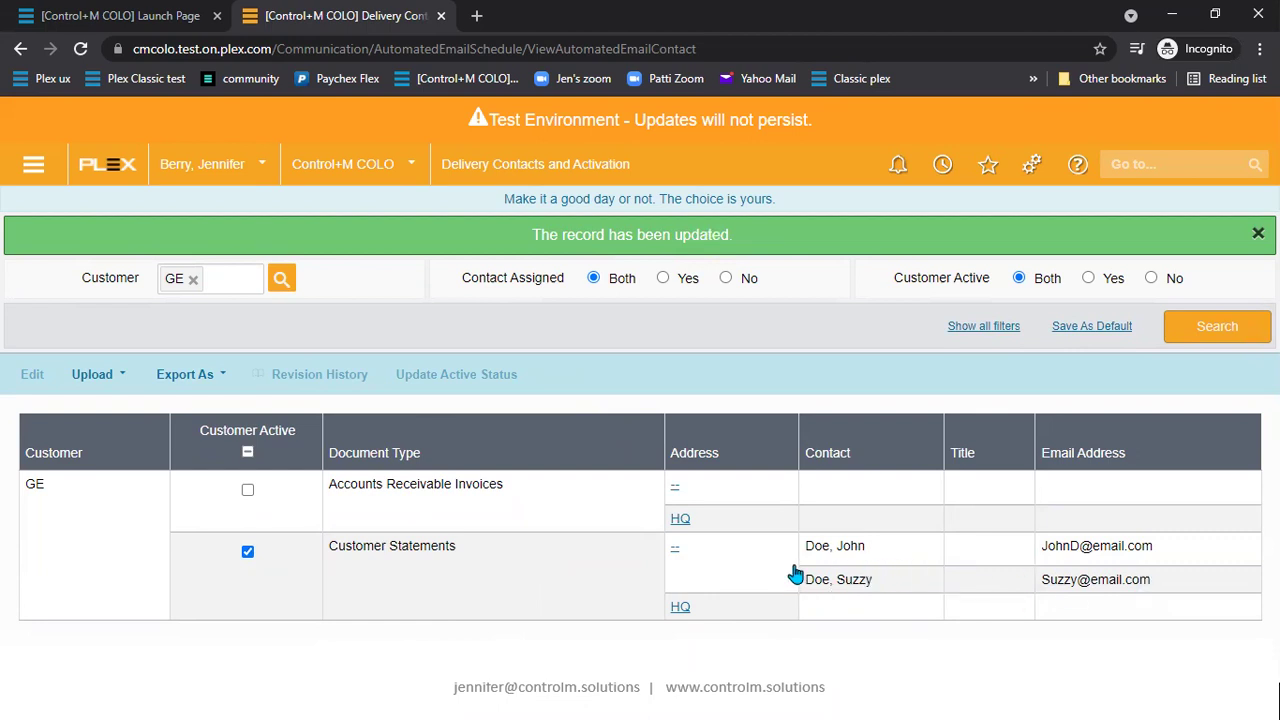
Find and open the Delivery Schedule Rules page
left_click(1133, 166)
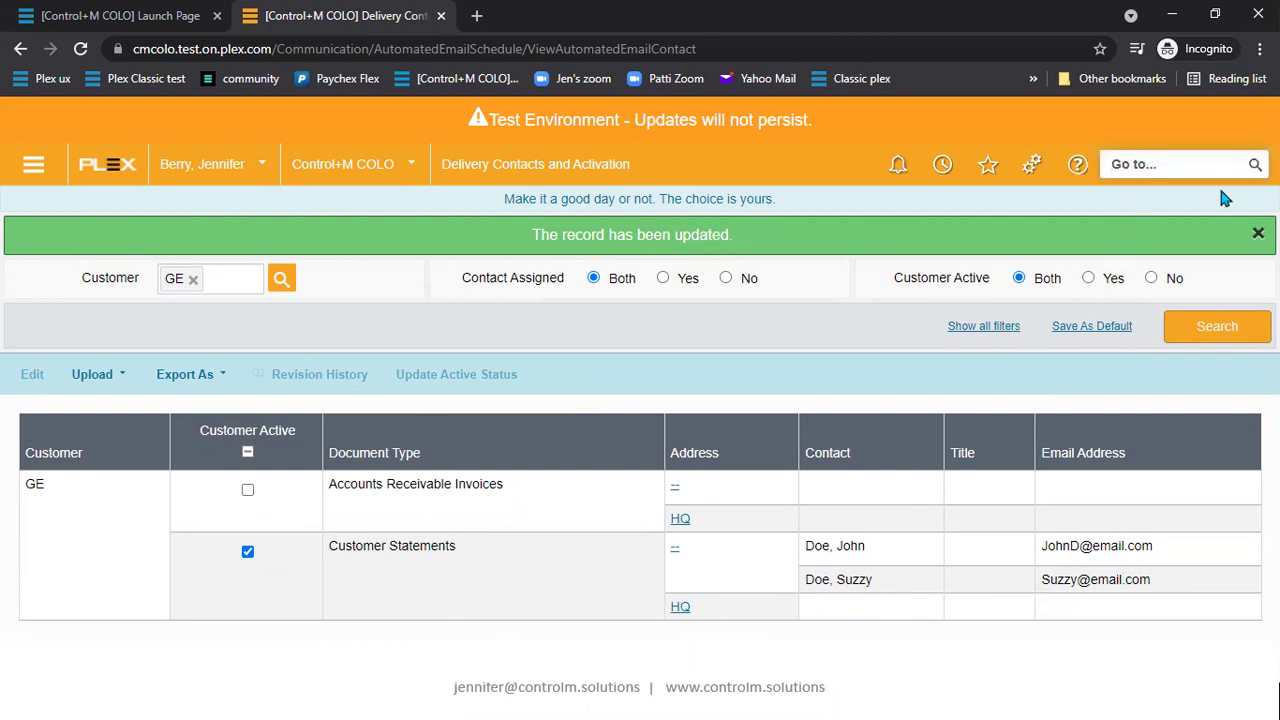
type("delivery")
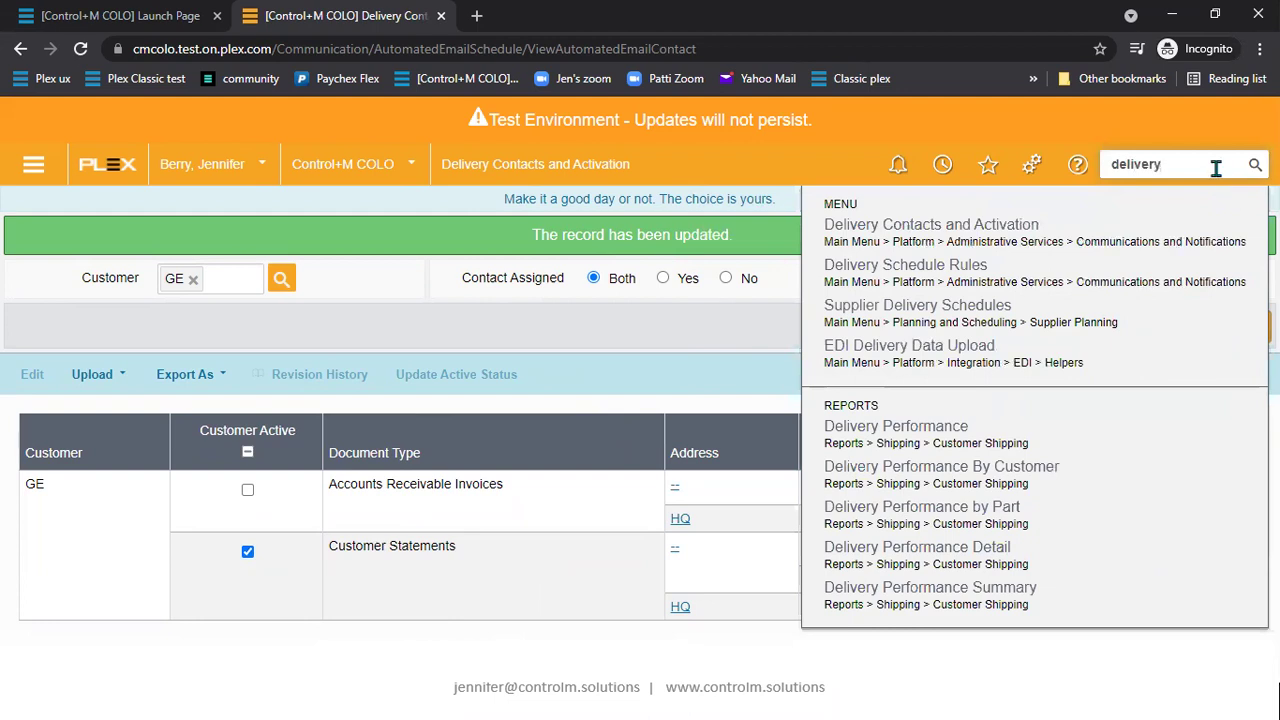
left_click(903, 272)
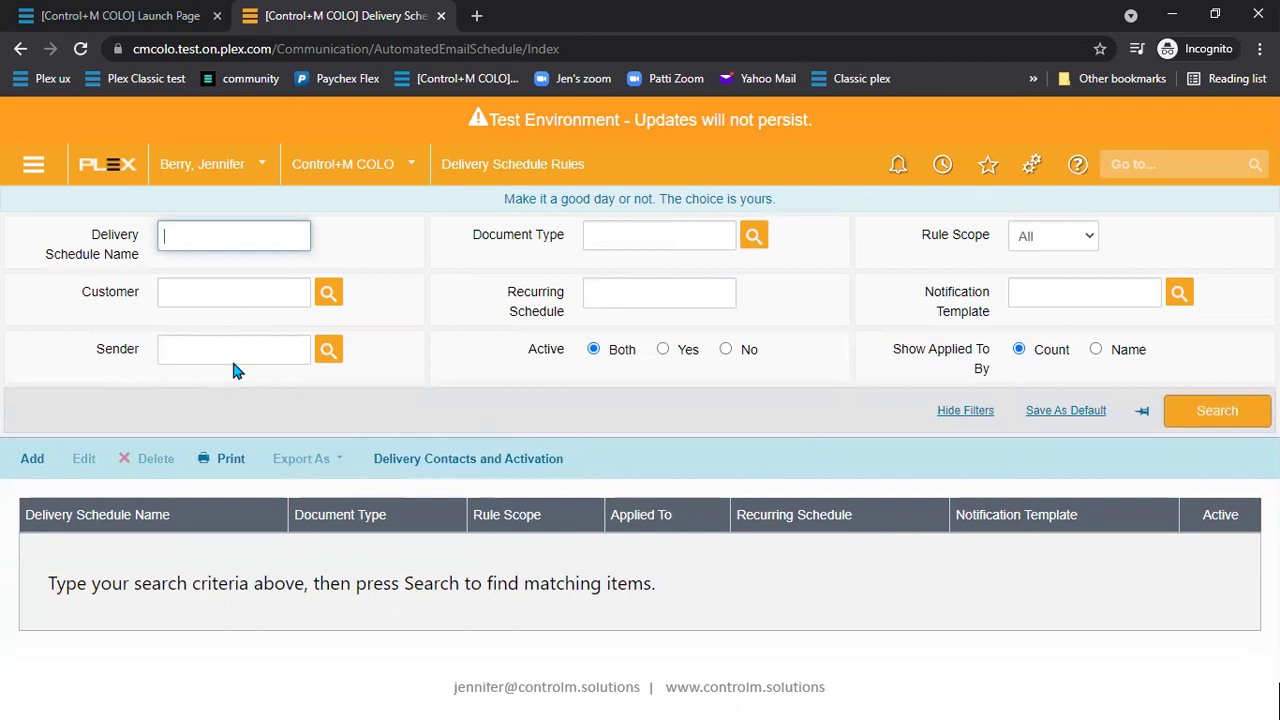
Add an active delivery schedule rule named "Customer Statement" with document type Customer Statements and rule scope Customer
left_click(32, 458)
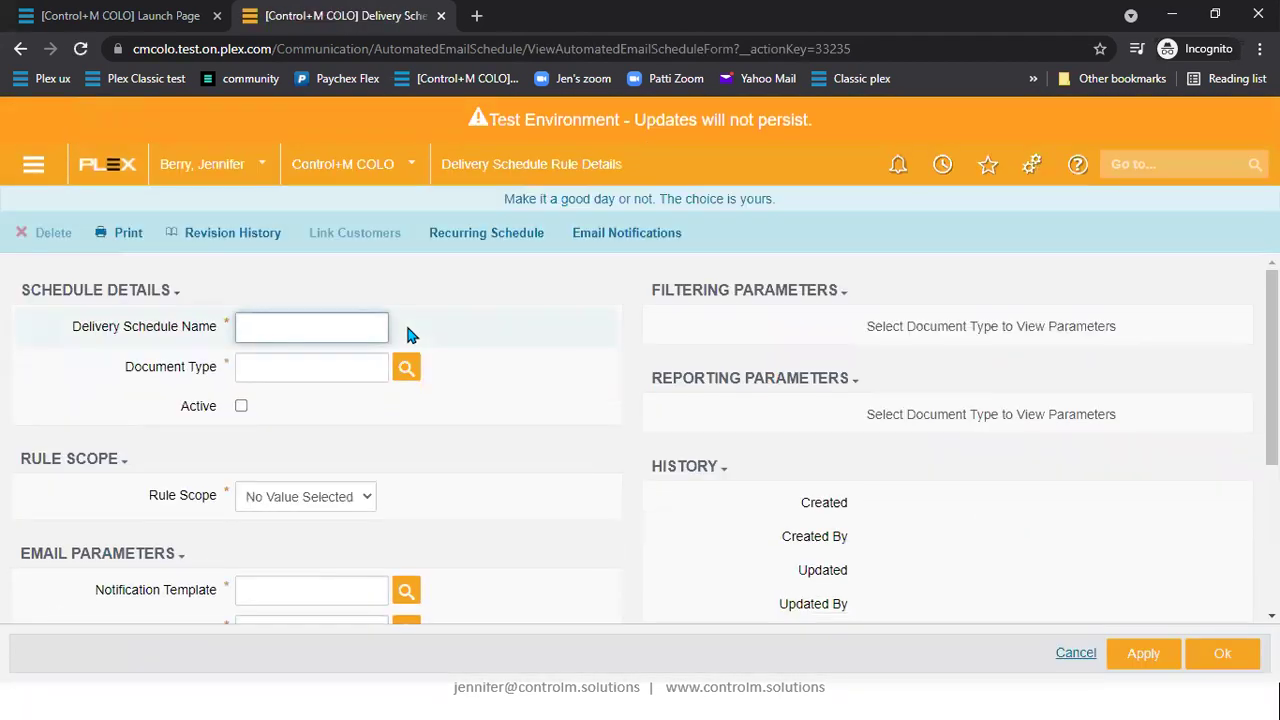
type("Customer Statement")
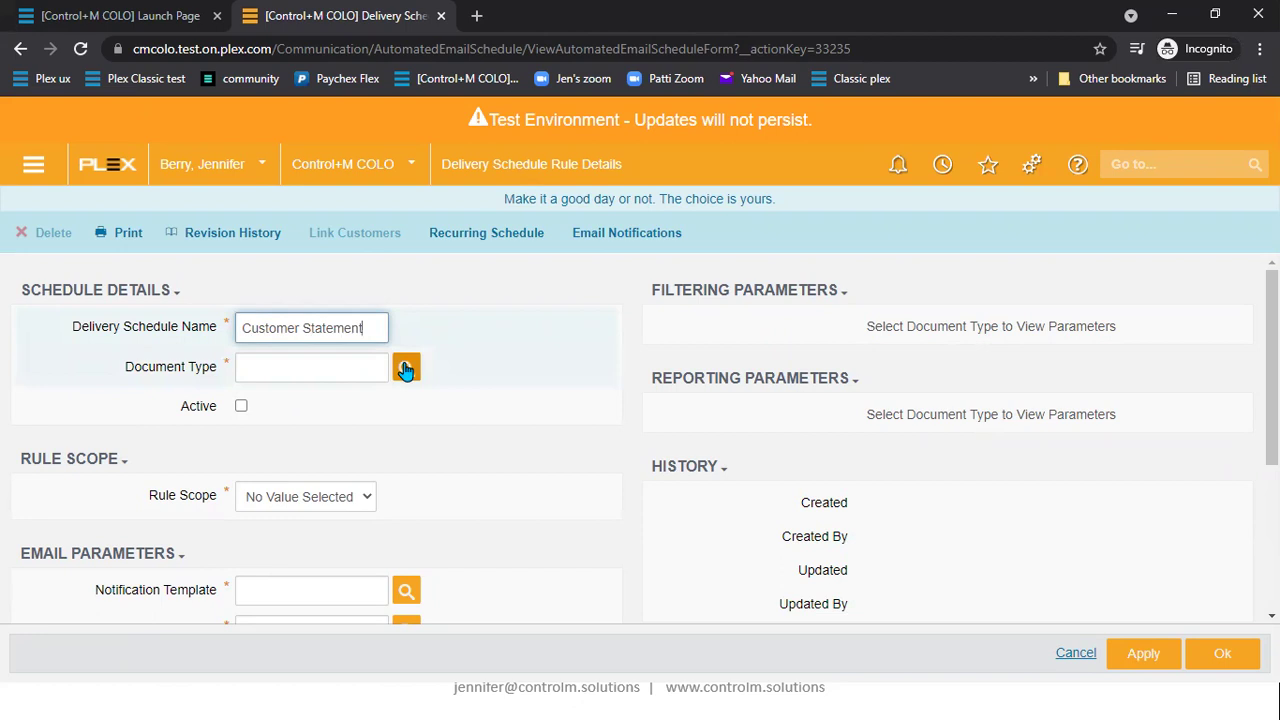
left_click(406, 369)
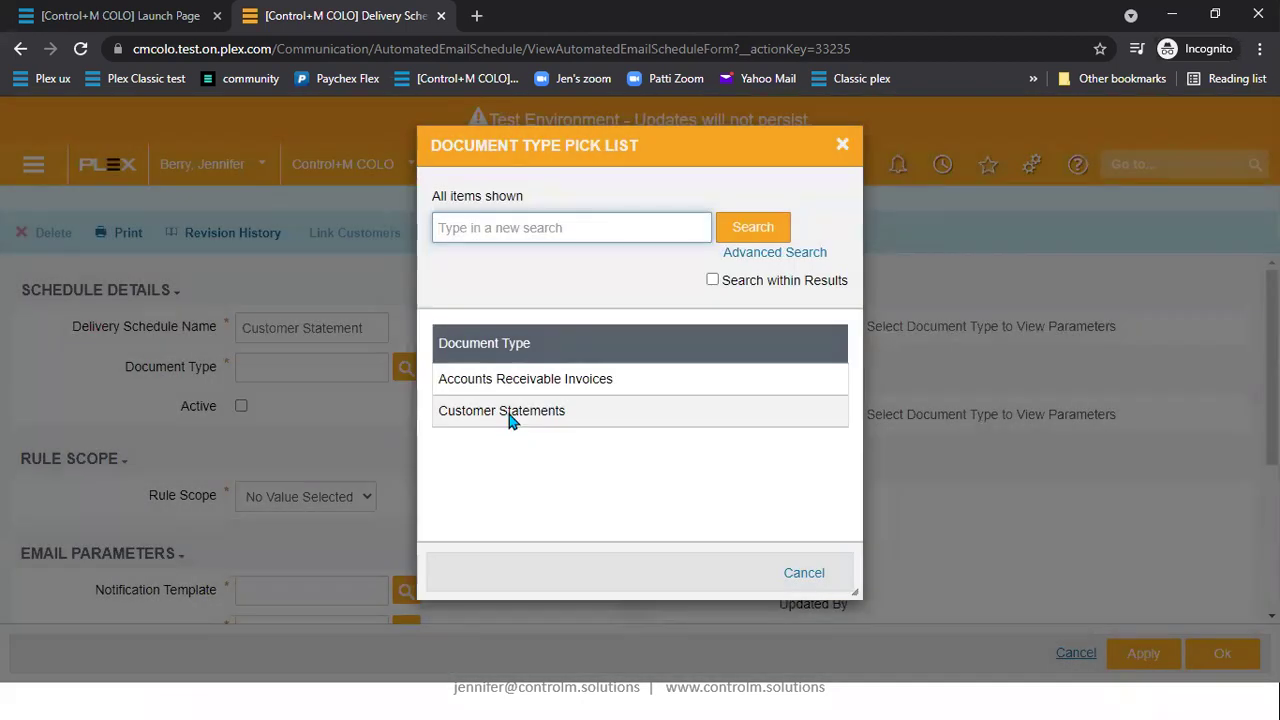
left_click(510, 418)
left_click(240, 410)
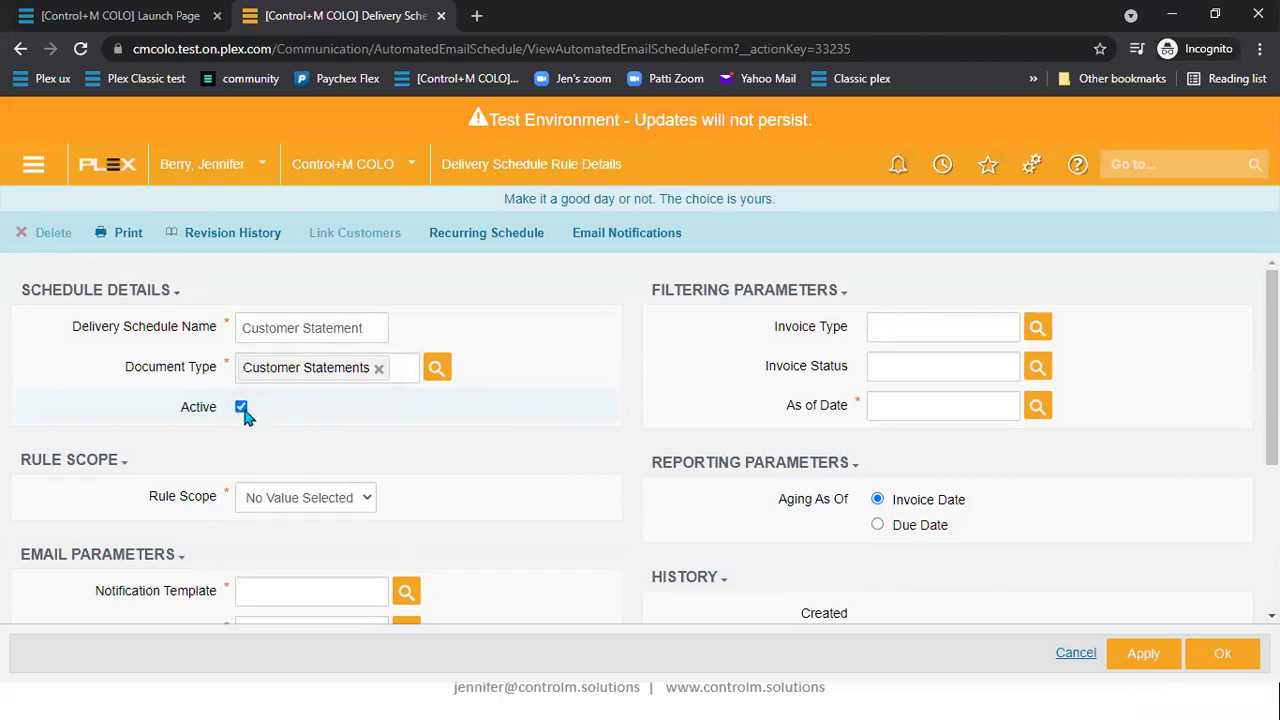
scroll(480, 470, "down", 1)
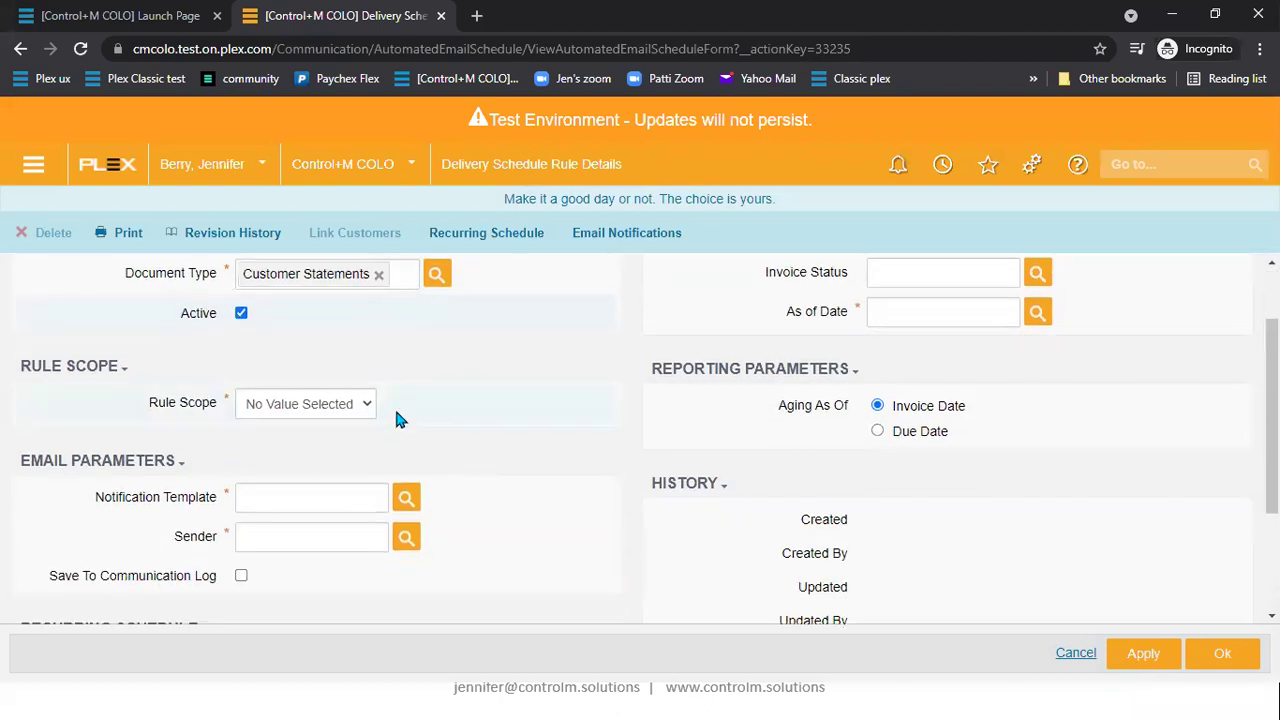
left_click(367, 406)
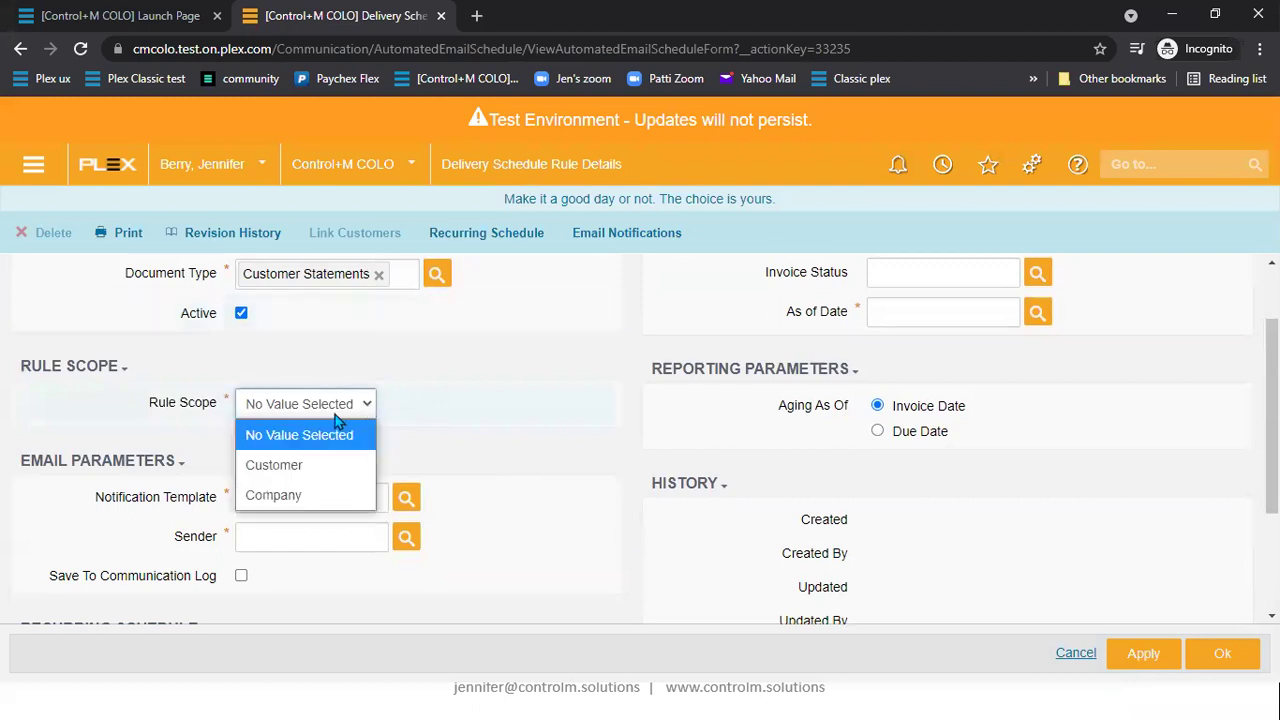
left_click(285, 468)
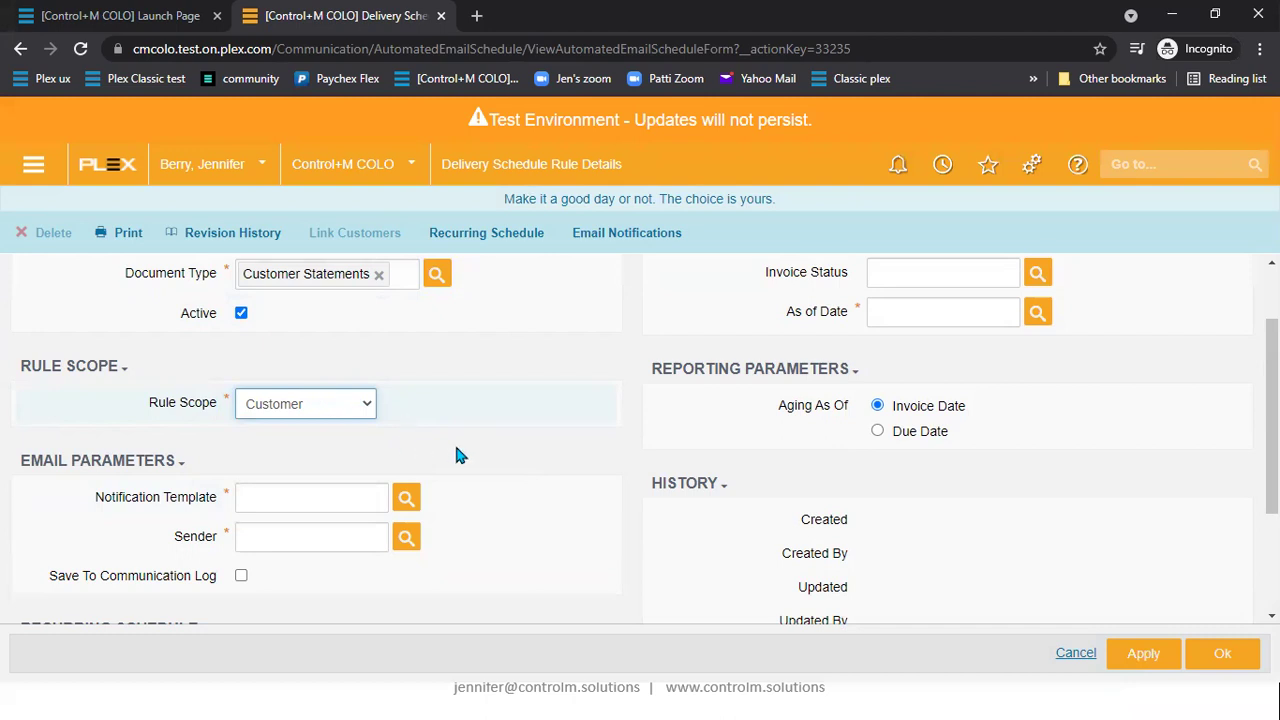
Set the rule's notification template to the Automatic Statement email, choose the logged-in user as sender, and enable Save To Communication Log
scroll(491, 457, "down", 1)
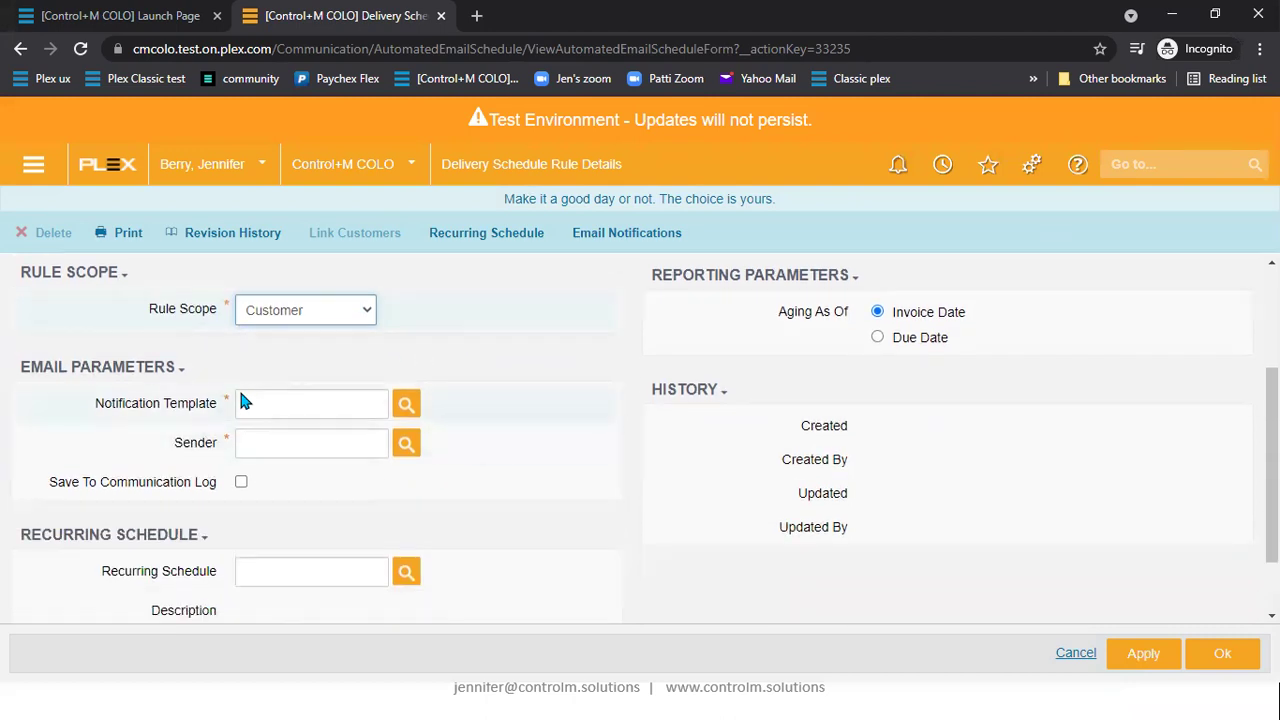
left_click(406, 403)
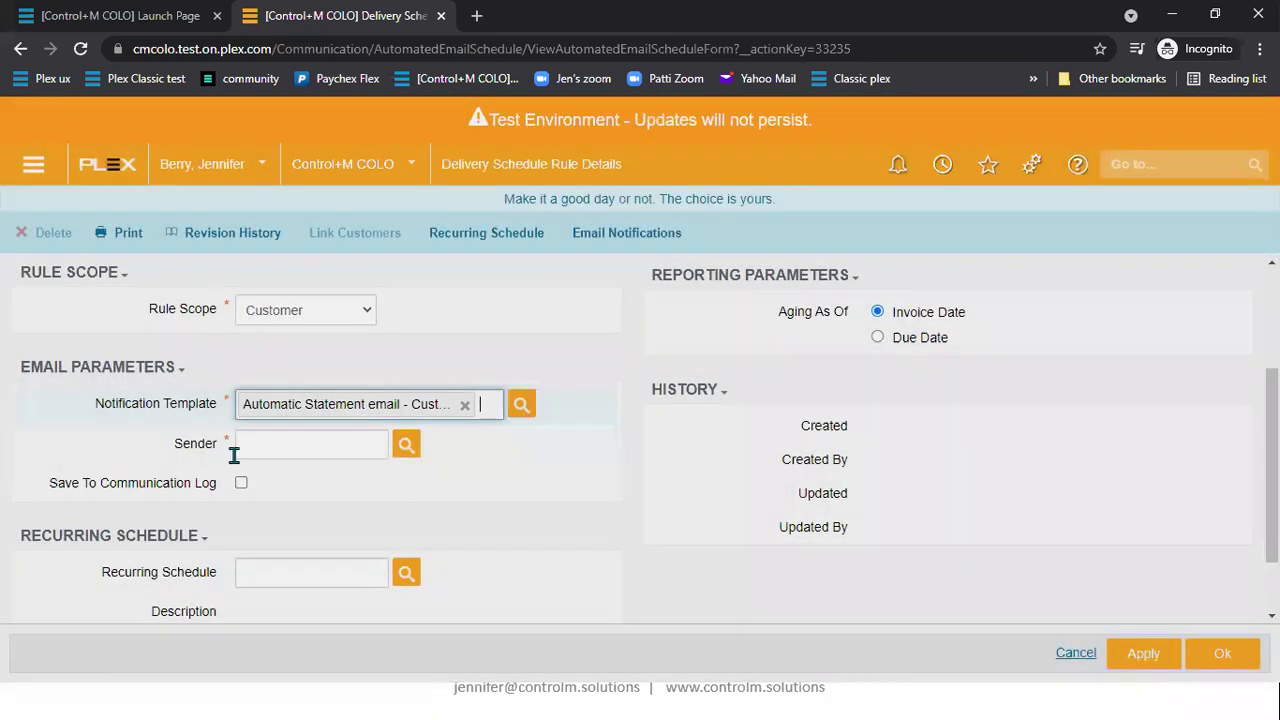
left_click(241, 451)
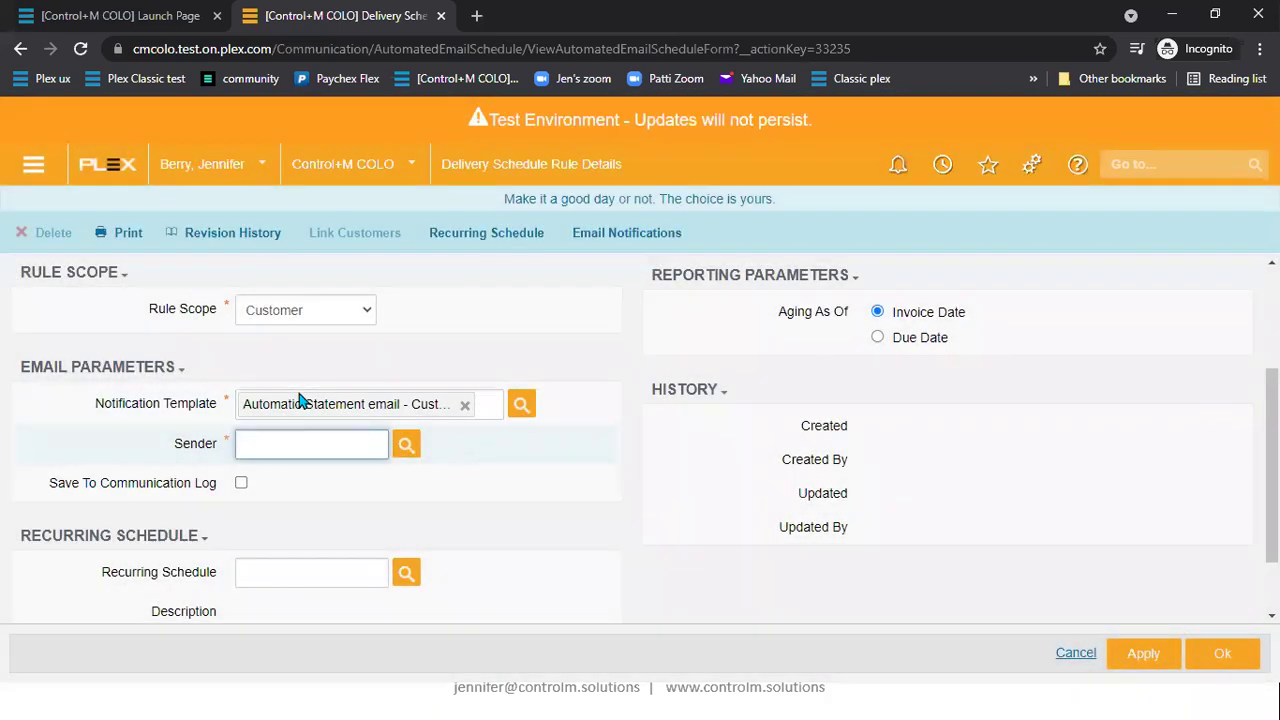
left_click(405, 446)
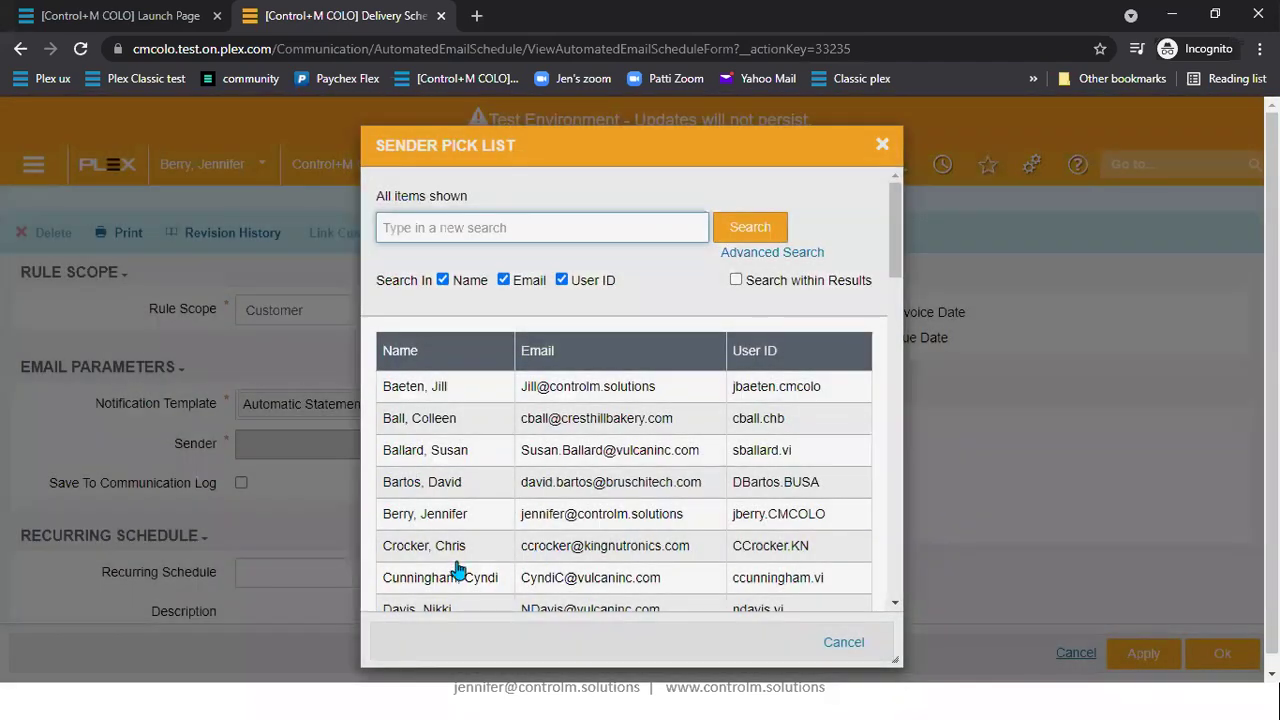
left_click(445, 514)
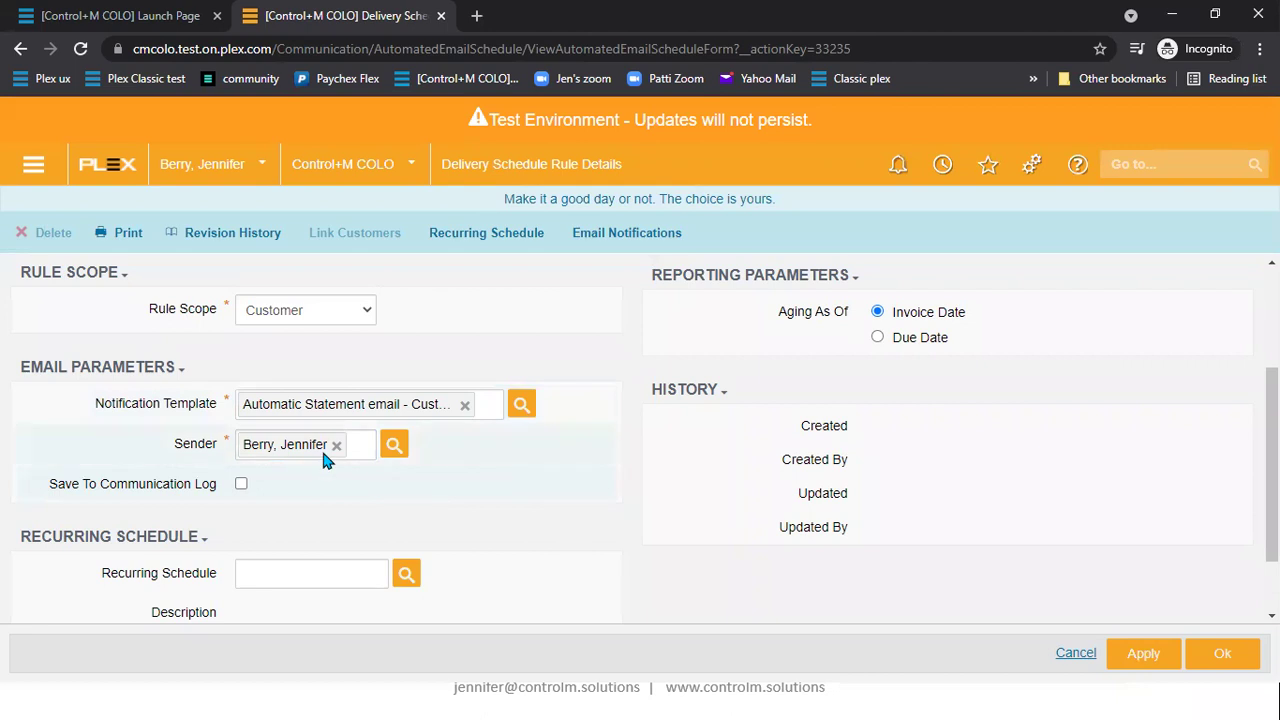
left_click(241, 485)
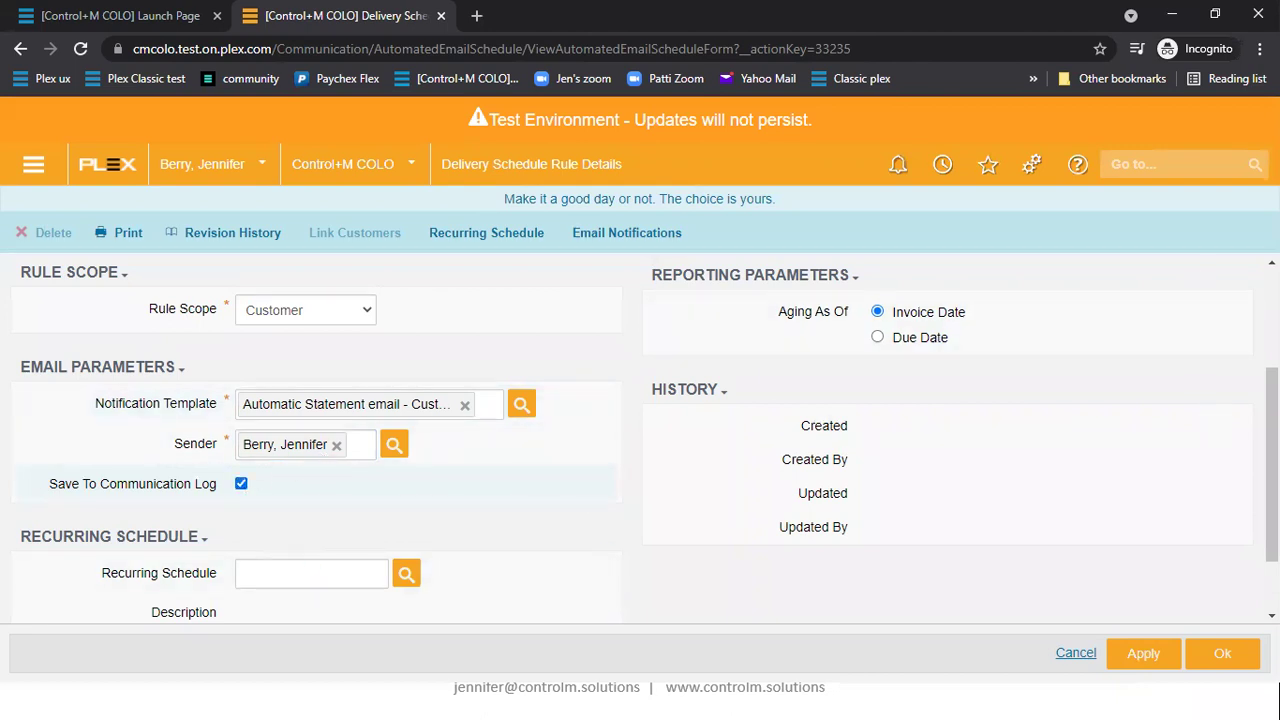
Assign the Monthly recurring schedule to the Customer Statement rule
scroll(640, 440, "down", 1)
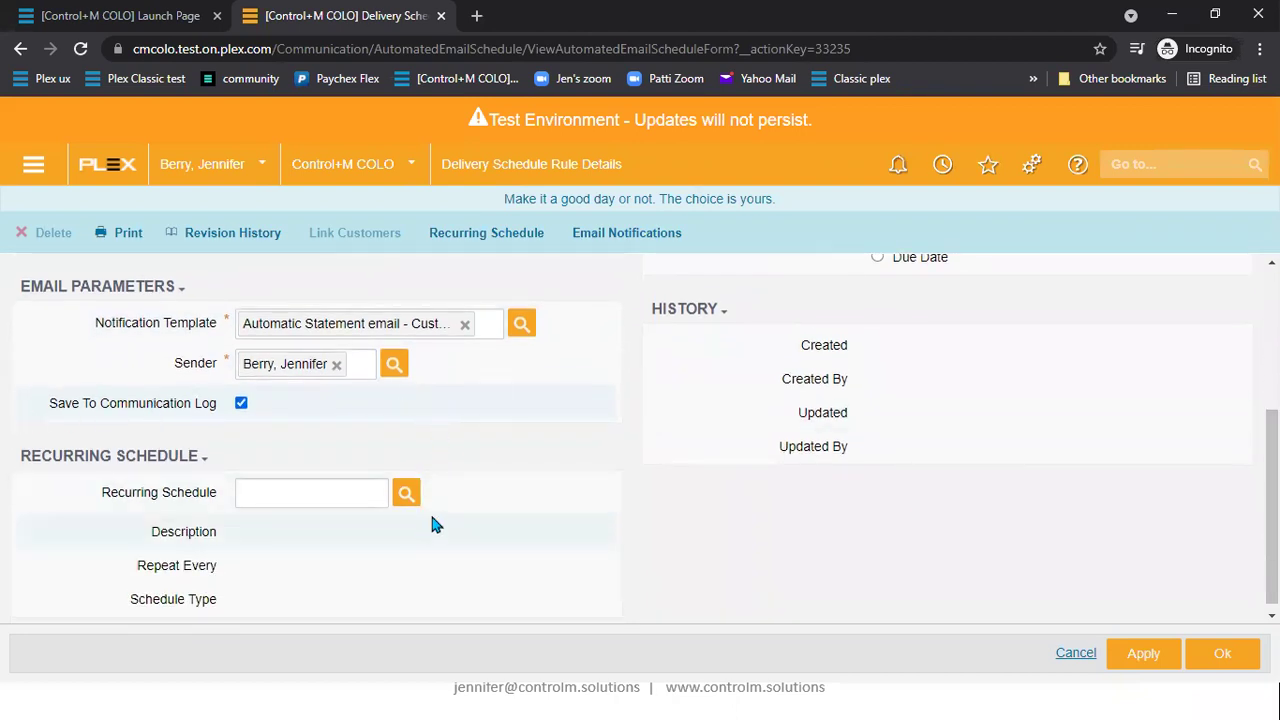
left_click(406, 494)
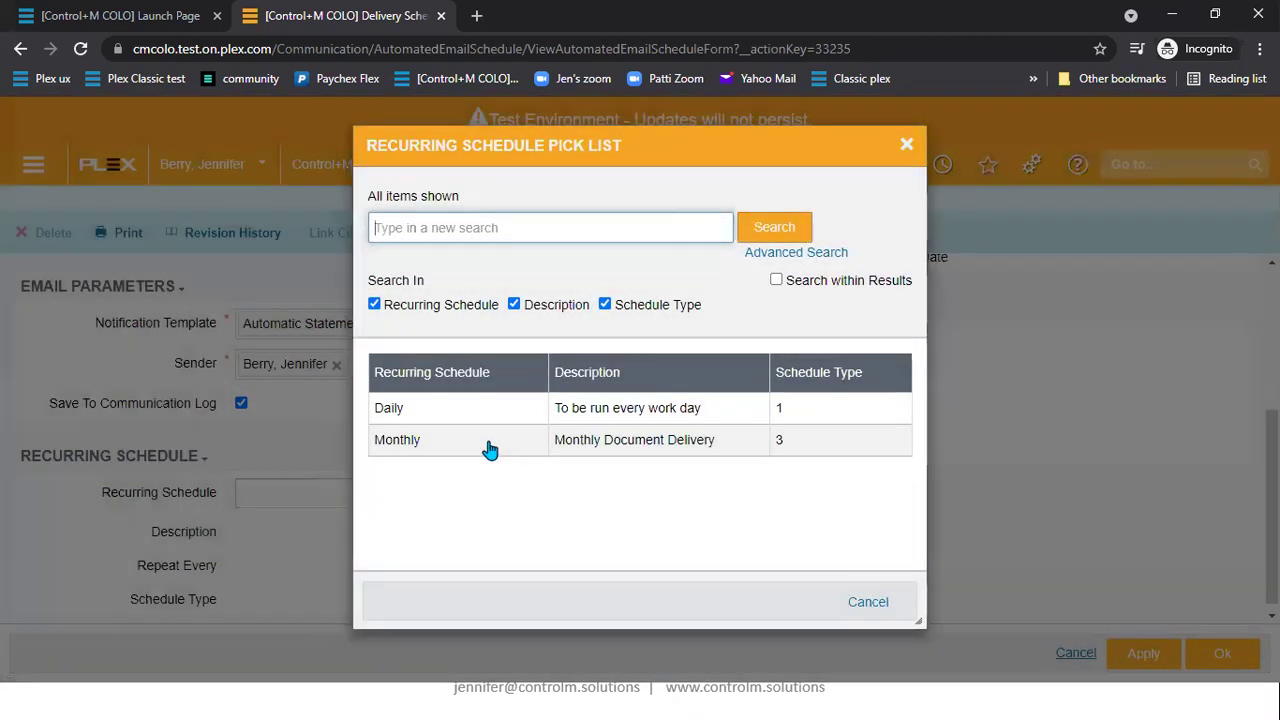
left_click(490, 445)
scroll(520, 515, "down", 3)
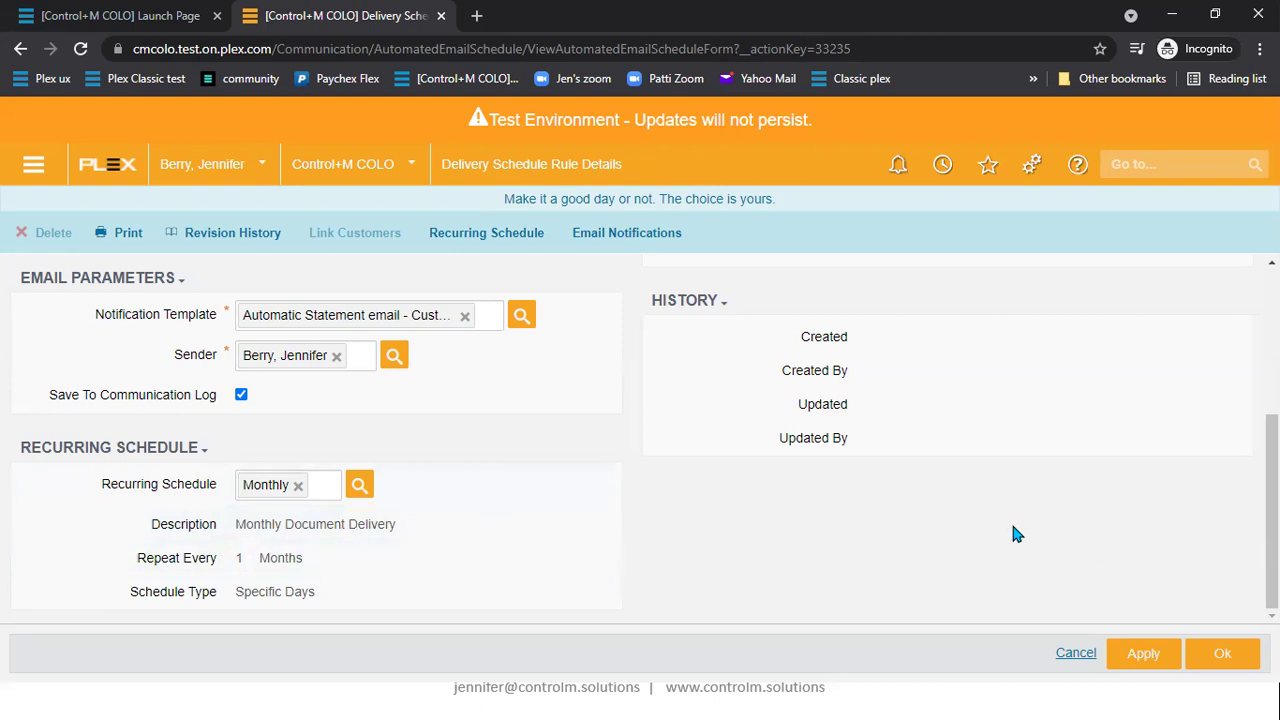
Restrict the rule's Invoice Type filtering parameter to Shipment
scroll(866, 518, "up", 3)
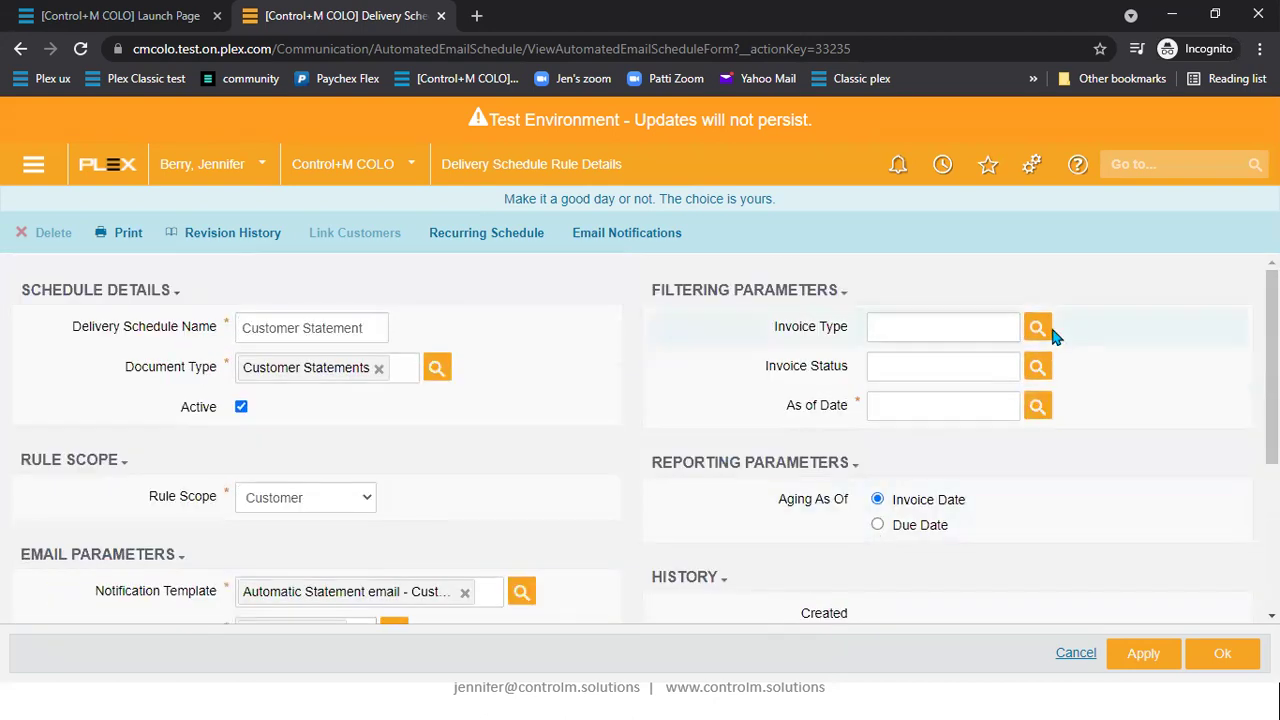
left_click(1032, 333)
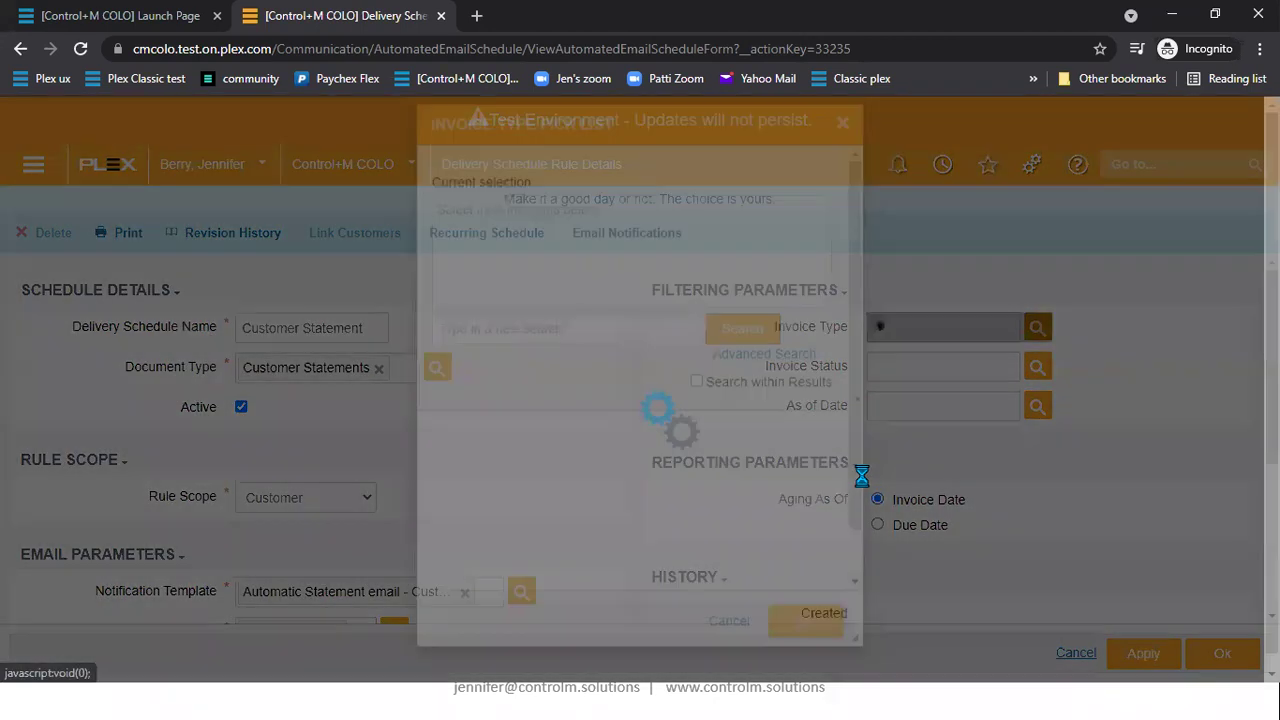
scroll(844, 479, "down", 1)
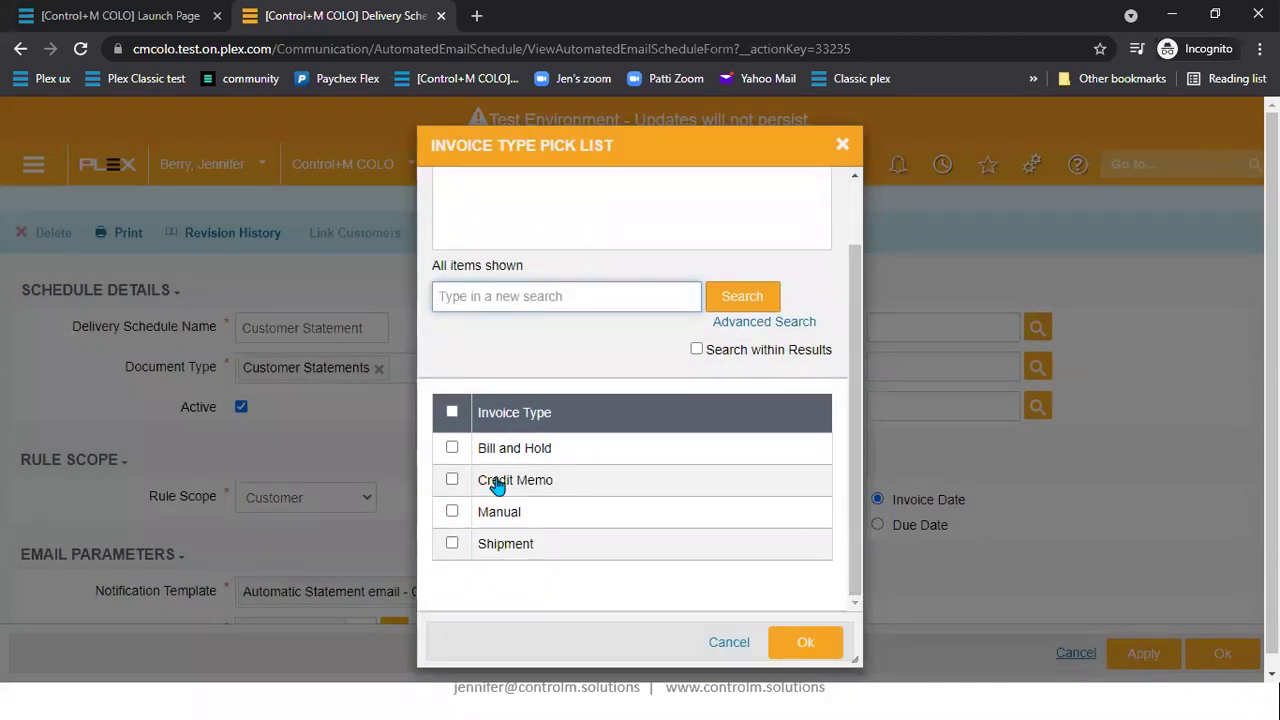
left_click(452, 544)
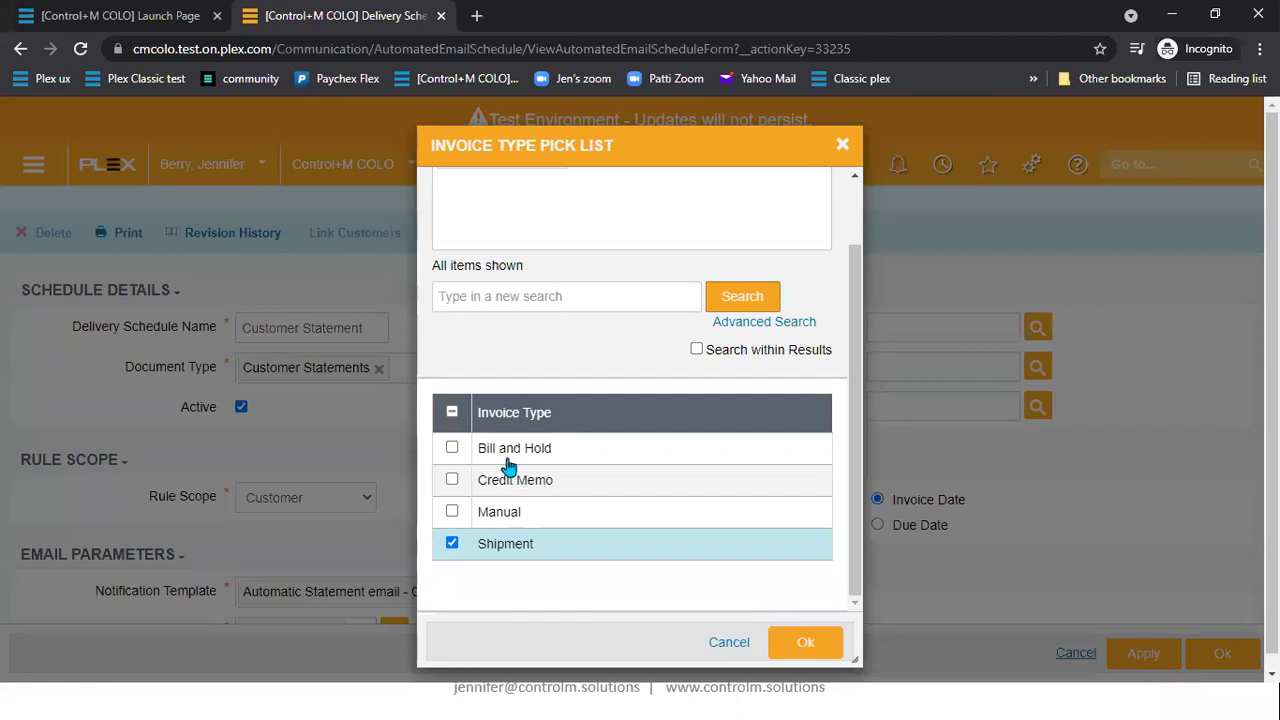
left_click(808, 648)
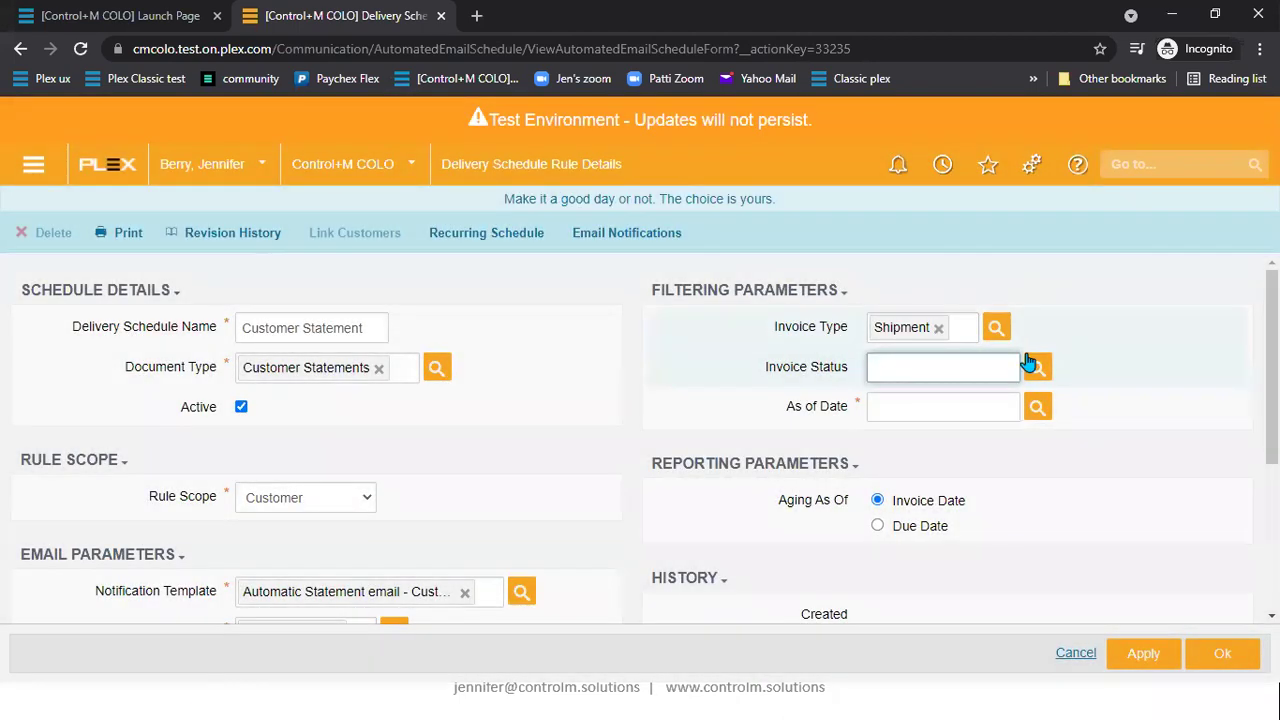
Set the rule's Invoice Status filtering parameter to Not Printed
left_click(1036, 370)
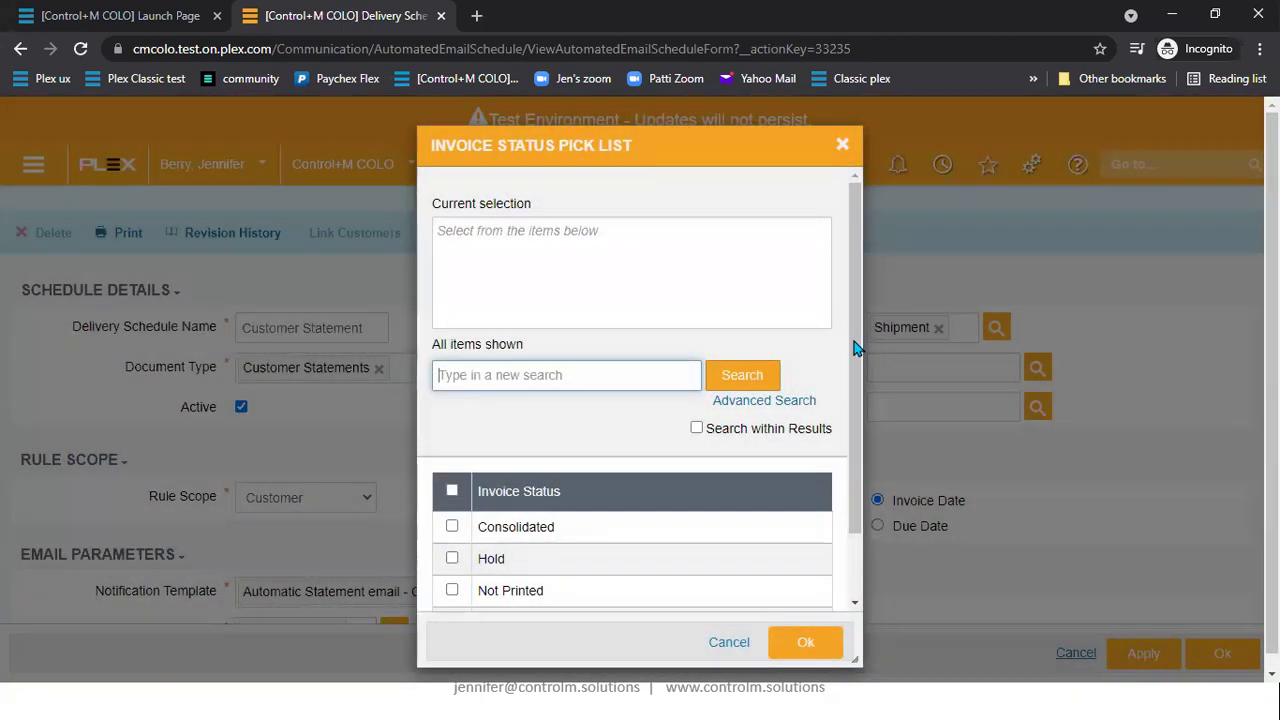
scroll(460, 520, "down", 2)
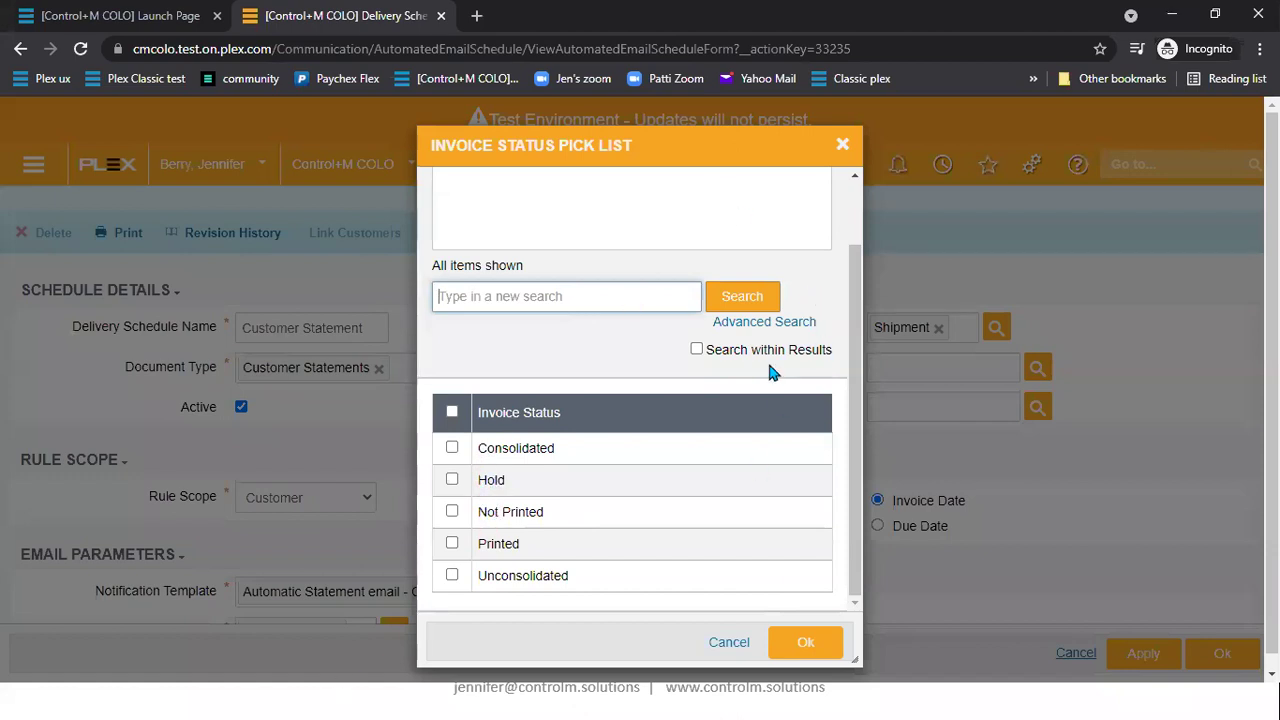
left_click(452, 511)
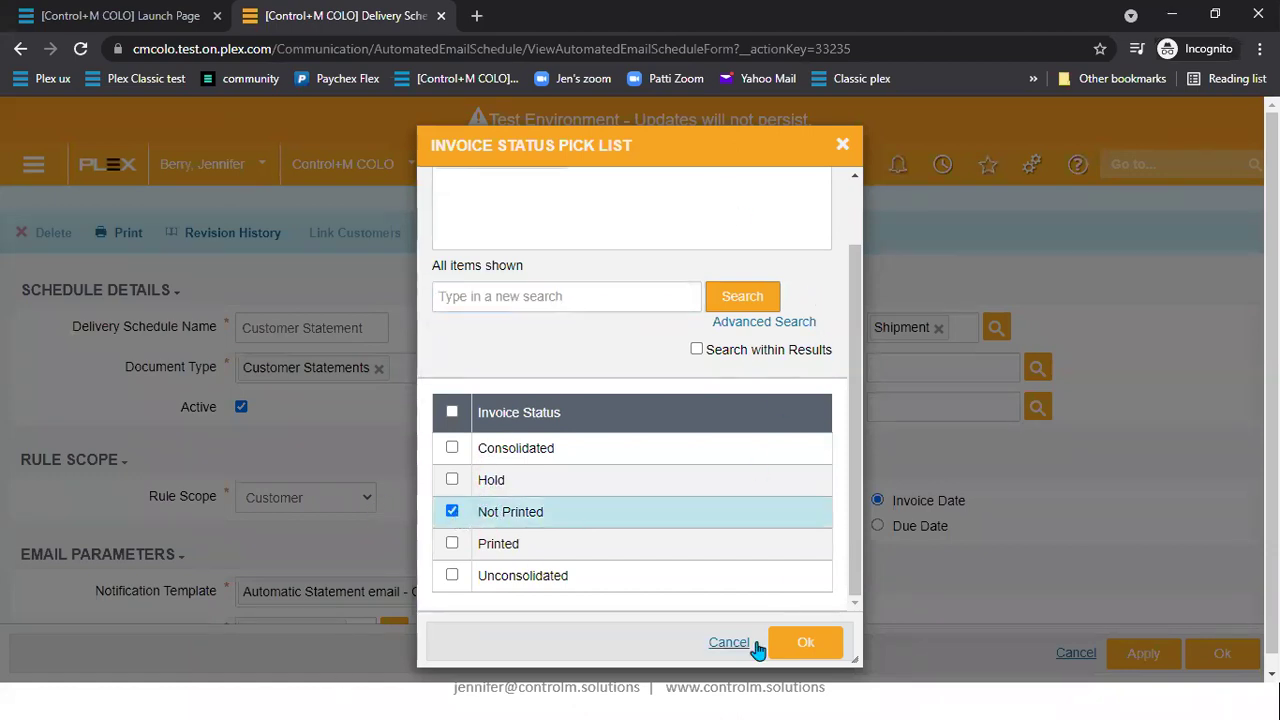
left_click(808, 645)
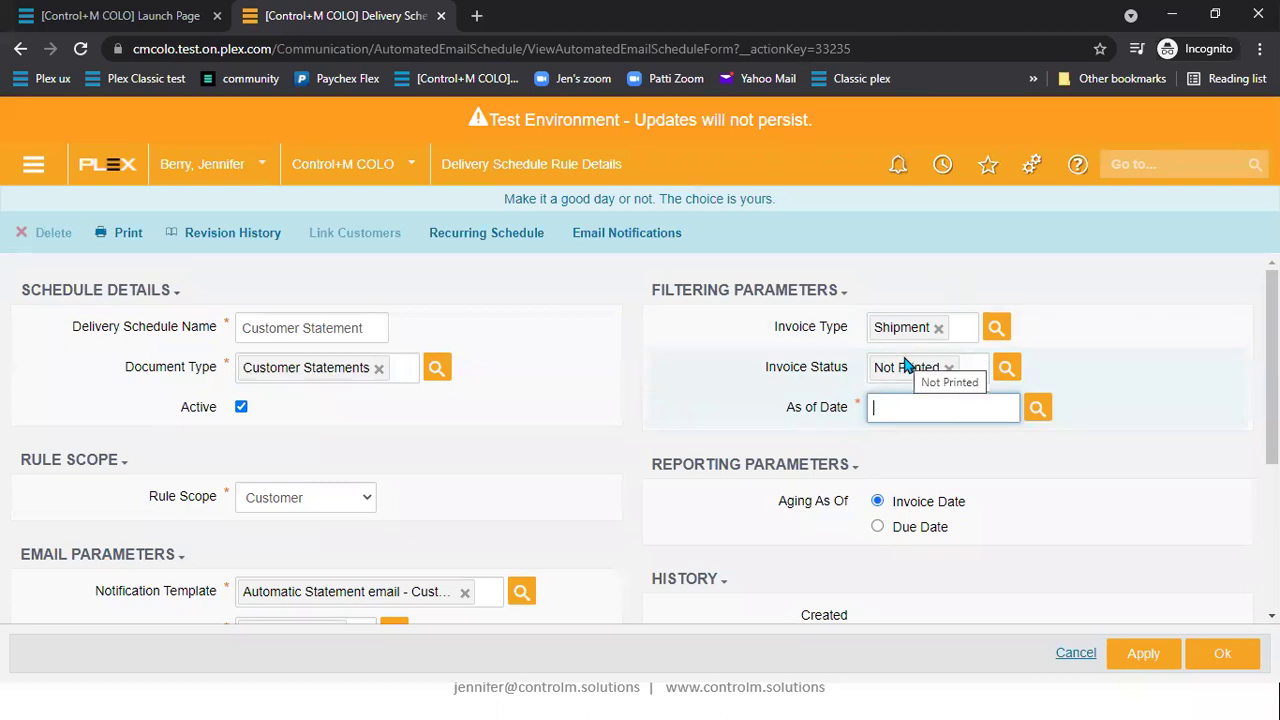
Change the rule's Invoice Status filtering parameter to Printed only
left_click(1005, 367)
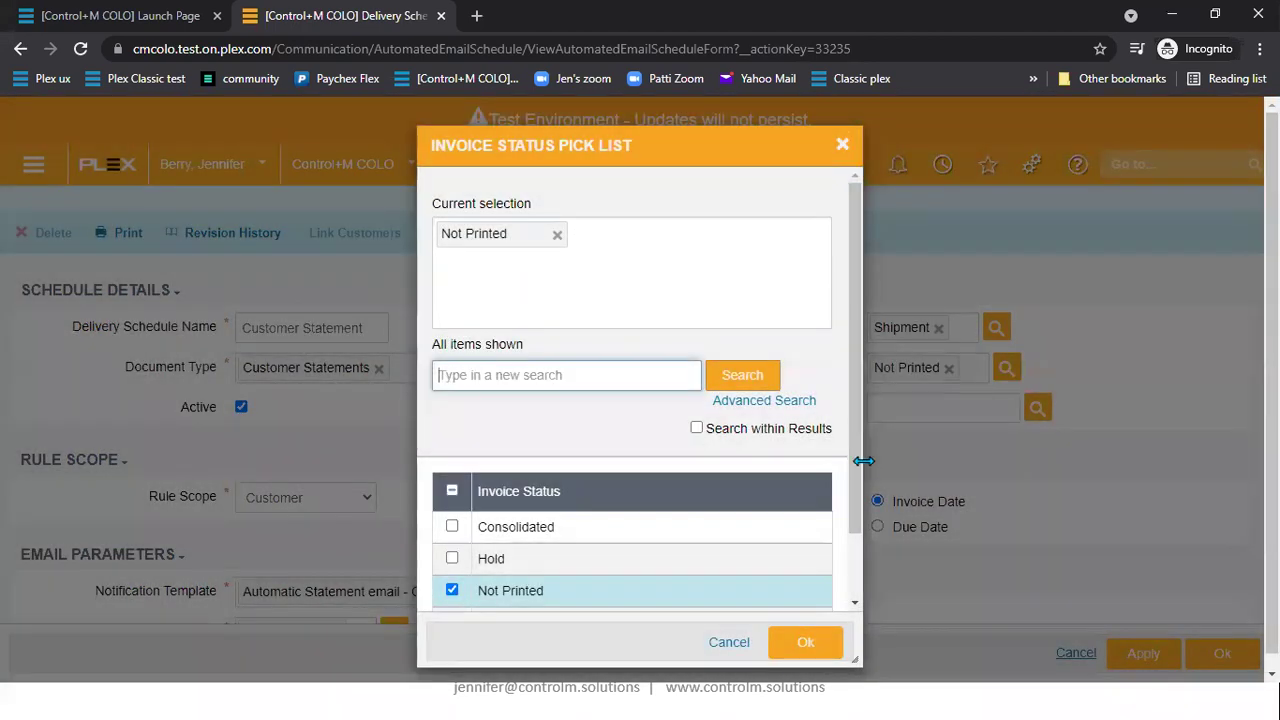
left_click_drag(850, 471, 855, 570)
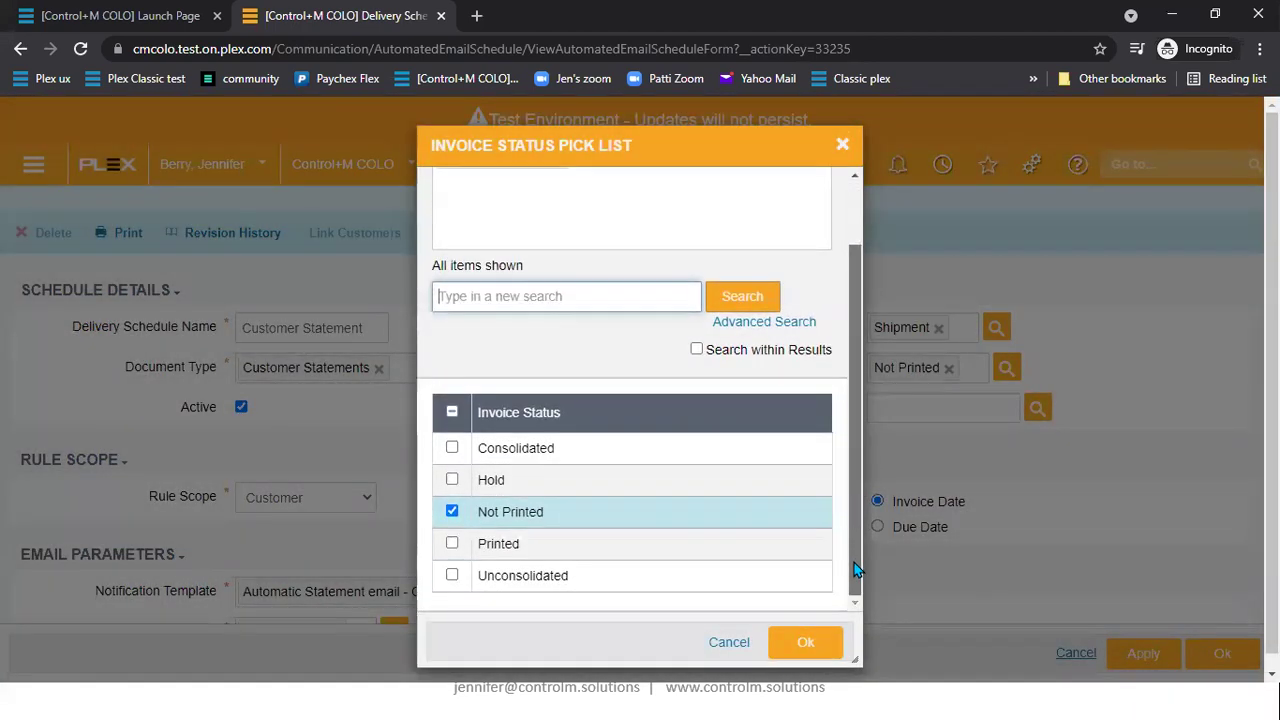
left_click(451, 512)
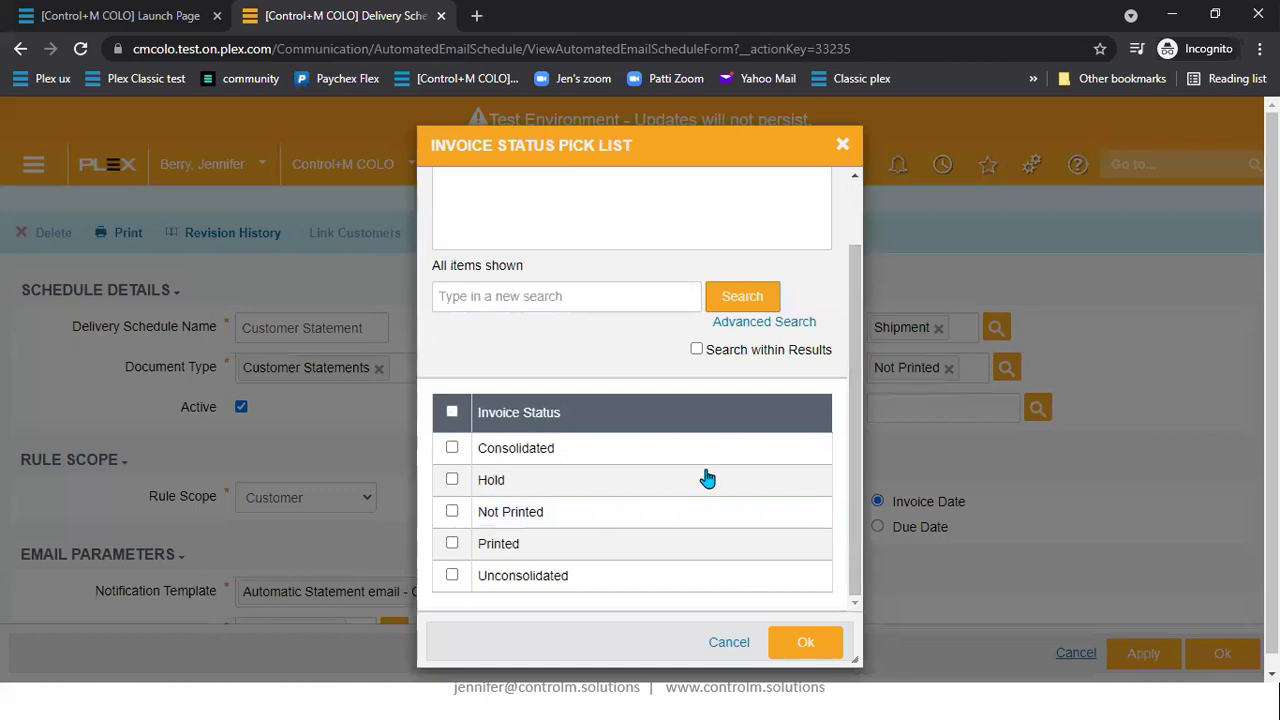
left_click(451, 541)
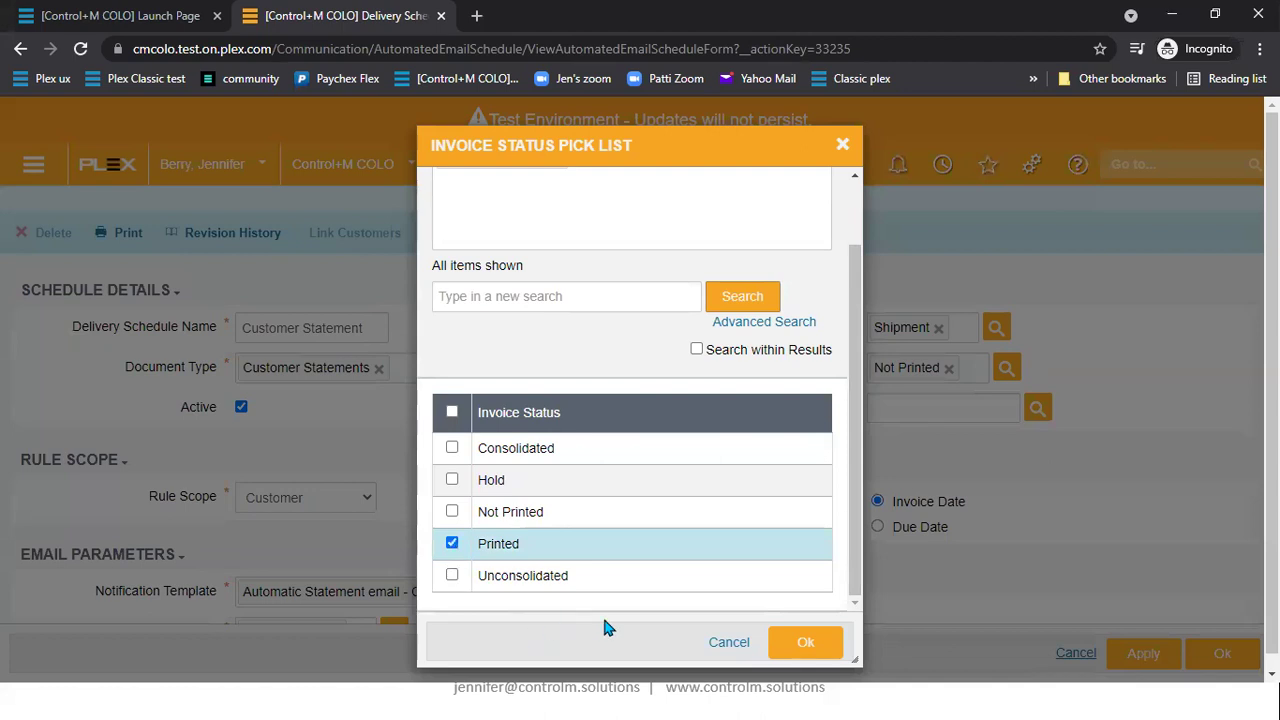
left_click(808, 648)
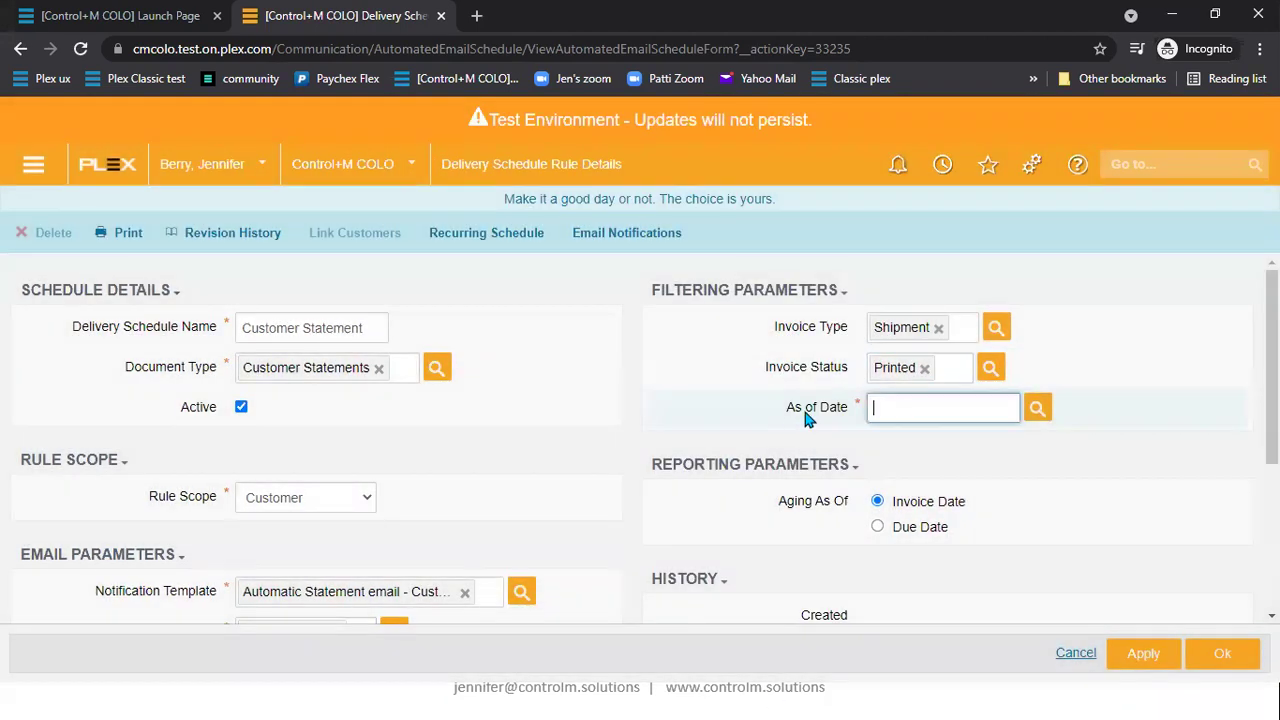
Set the rule's As of Date to End of Prior Calendar Month and base the aging on Due Date
left_click(1036, 410)
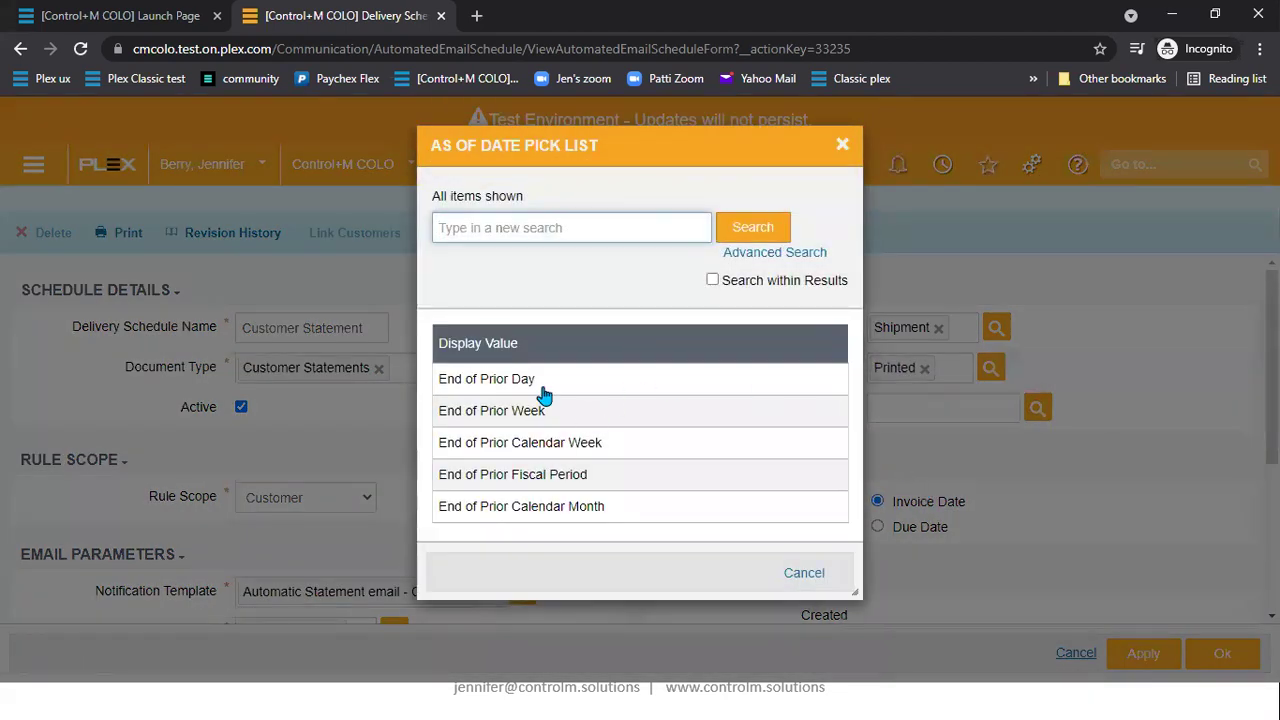
left_click(533, 508)
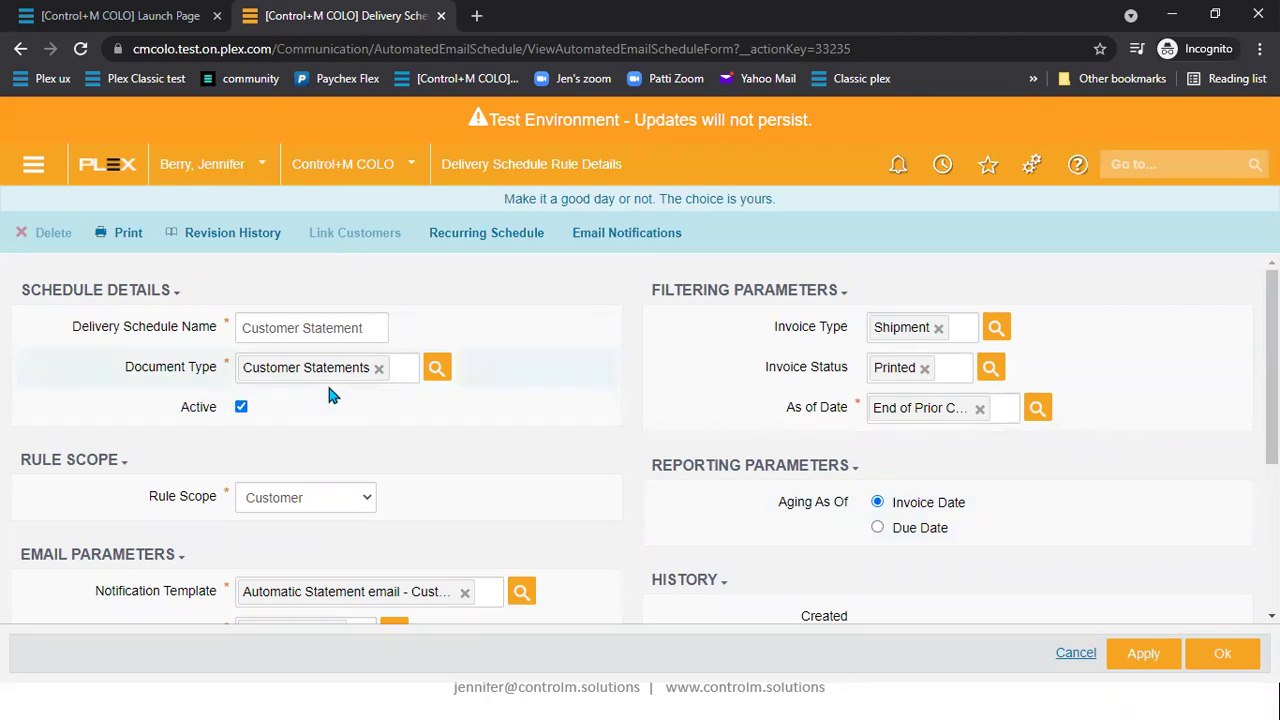
scroll(1272, 400, "down", 2)
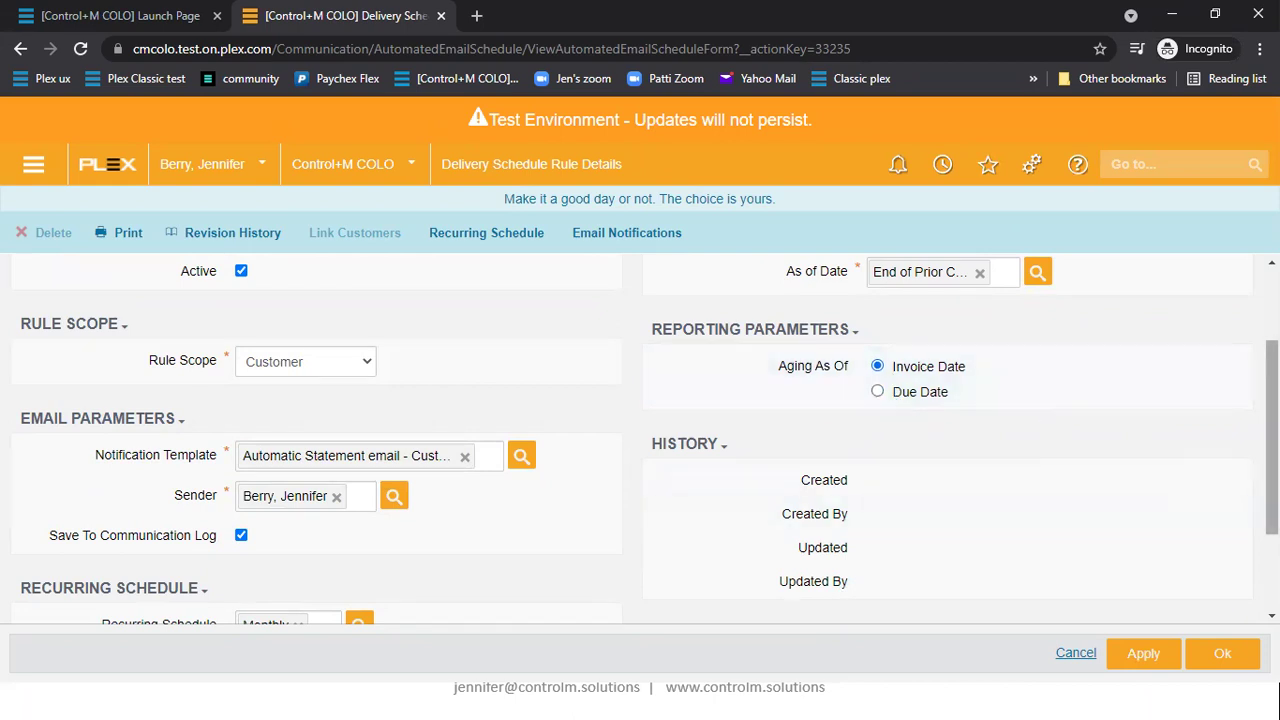
left_click(877, 392)
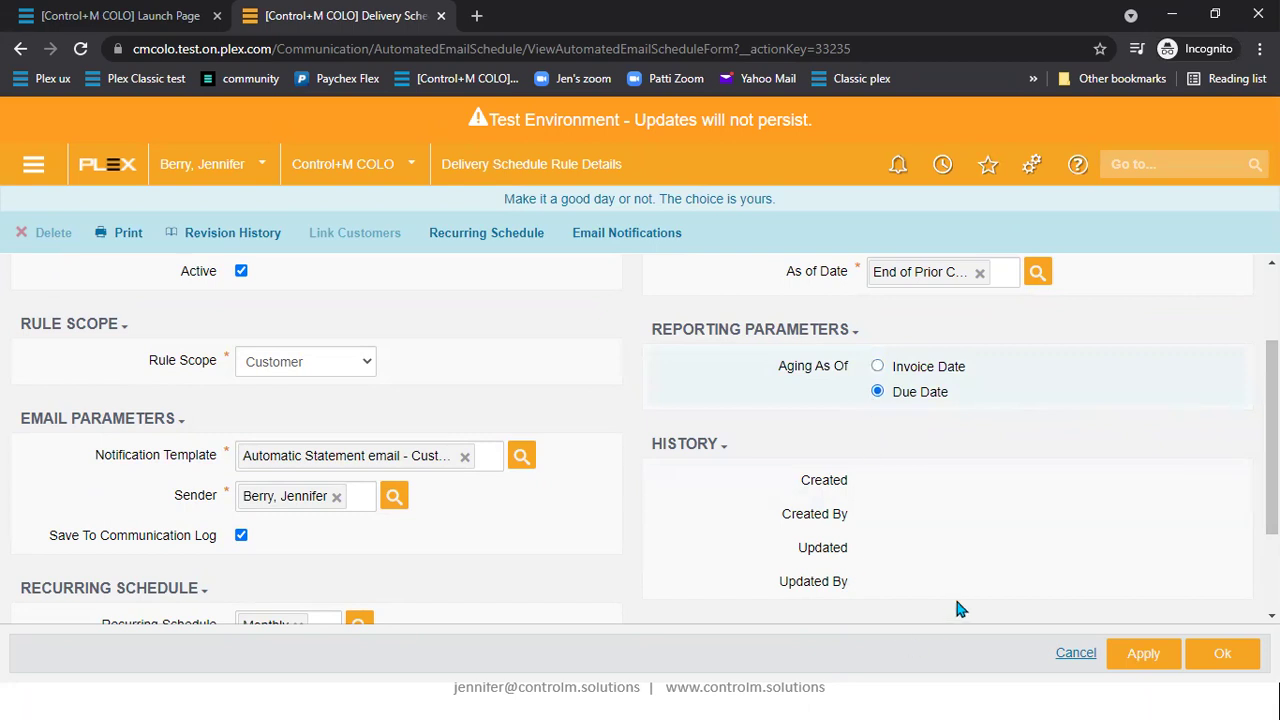
scroll(578, 570, "down", 2)
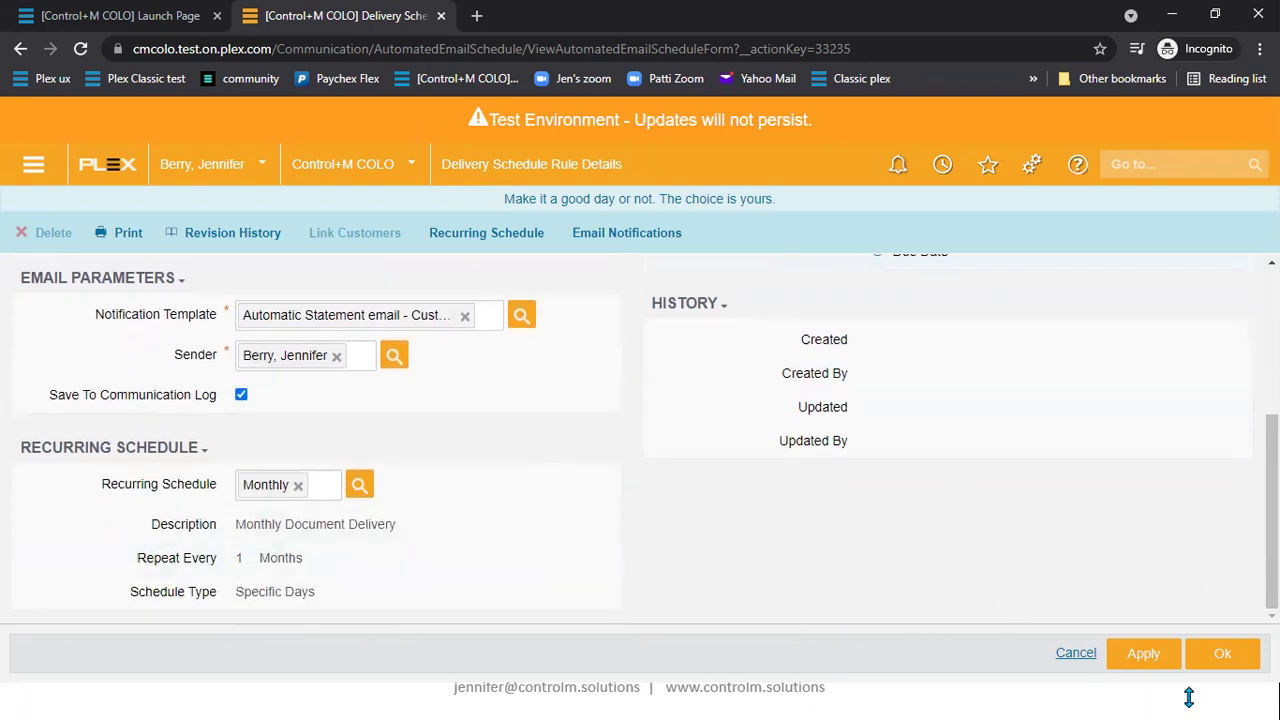
Save the Customer Statement delivery rule and open its customer links
left_click(1140, 660)
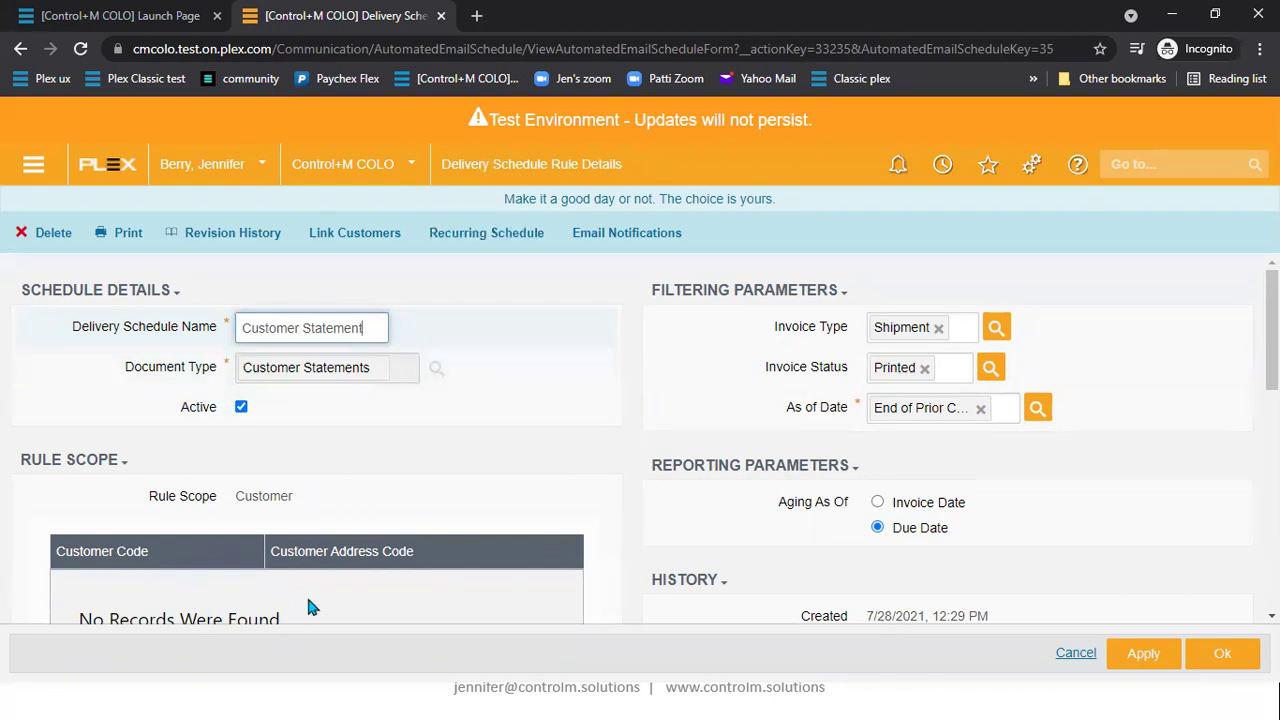
scroll(237, 508, "down", 1)
scroll(460, 400, "up", 1)
left_click(340, 240)
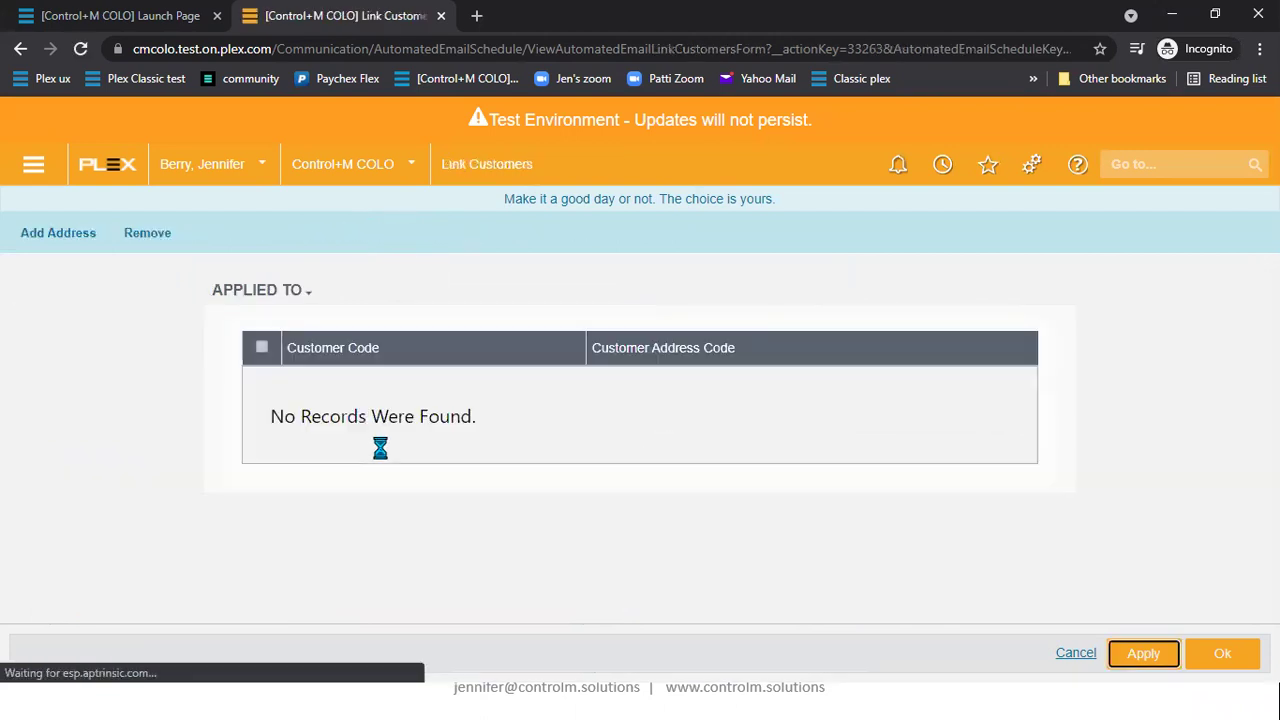
Review the customer and address codes available for linking to the delivery rule
left_click(40, 236)
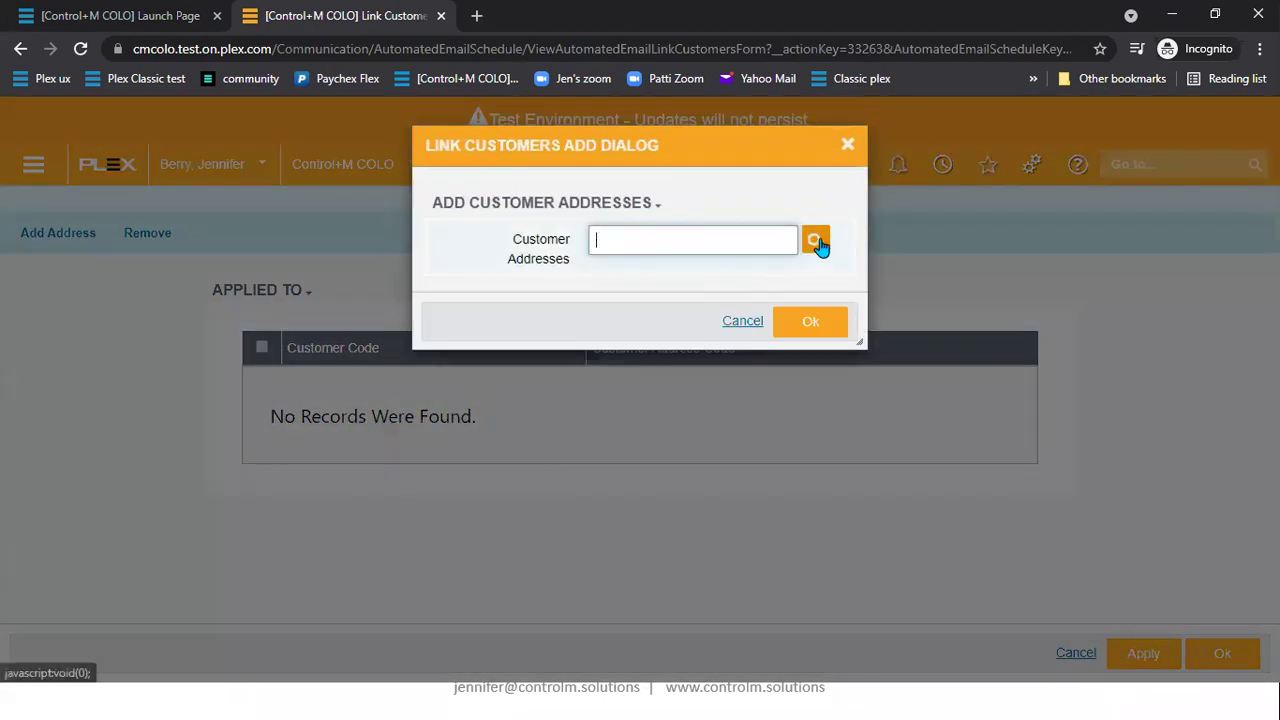
left_click(815, 241)
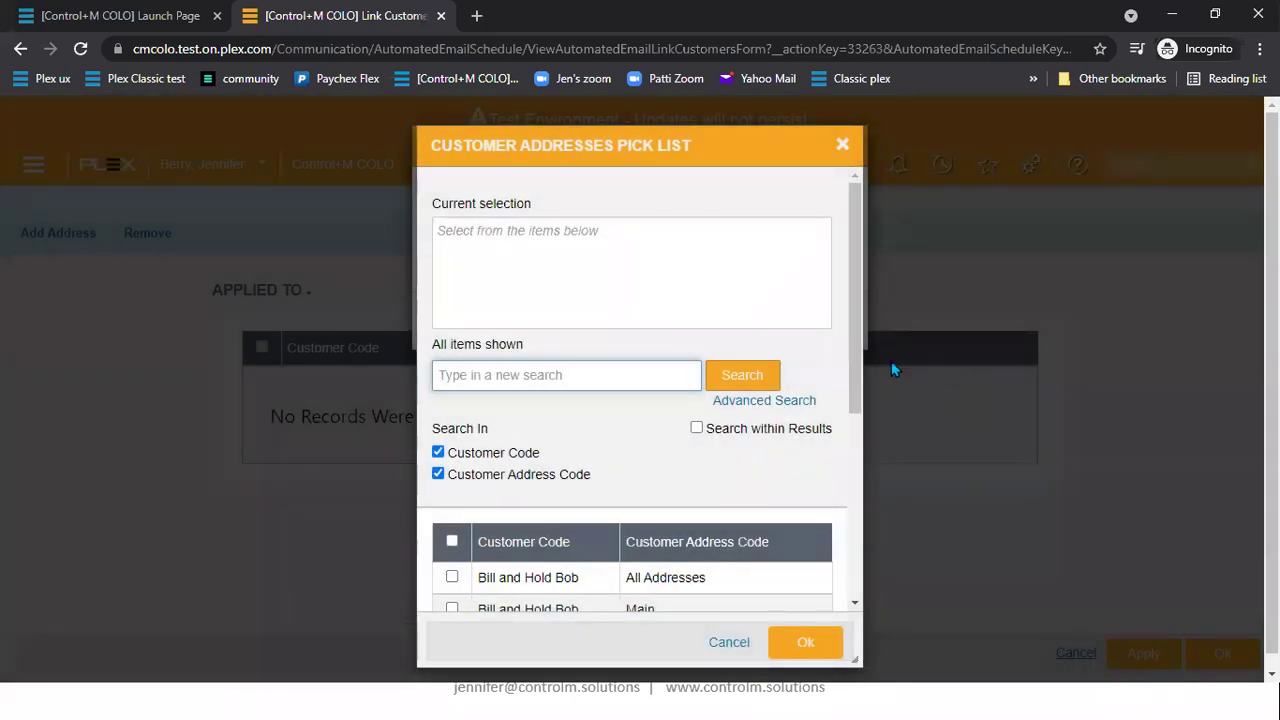
left_click_drag(856, 375, 845, 468)
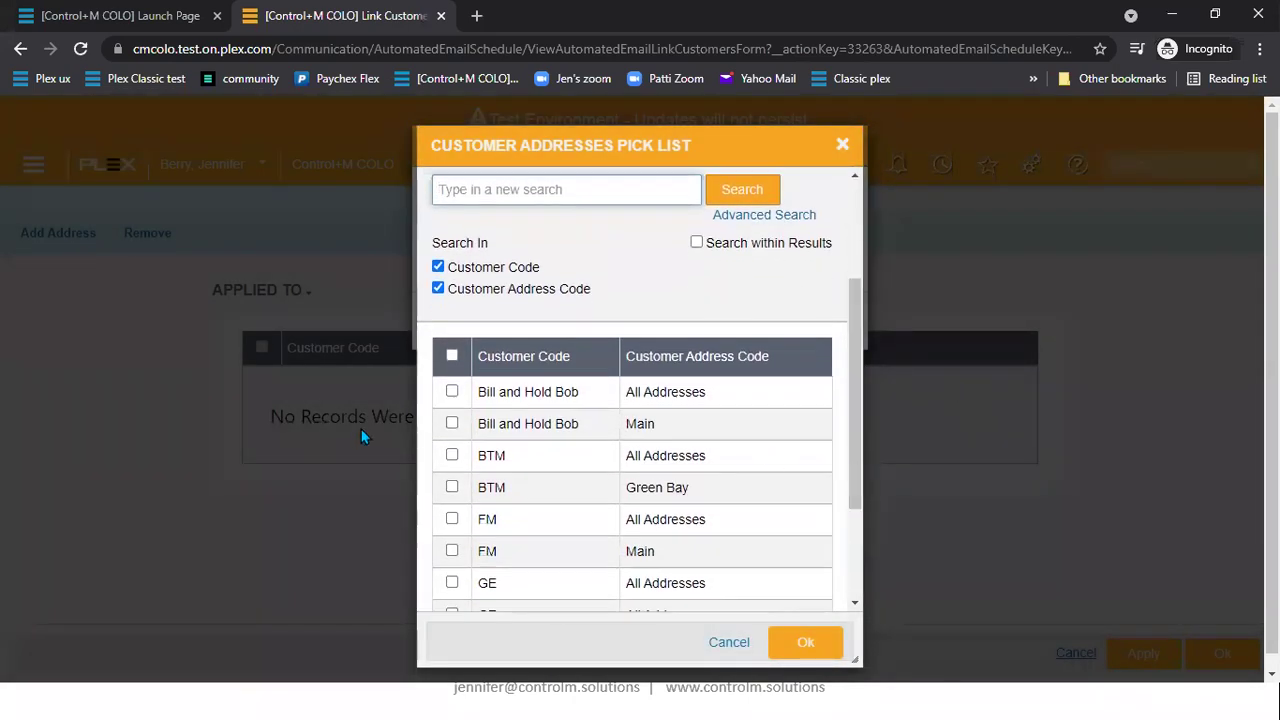
scroll(491, 480, "down", 1)
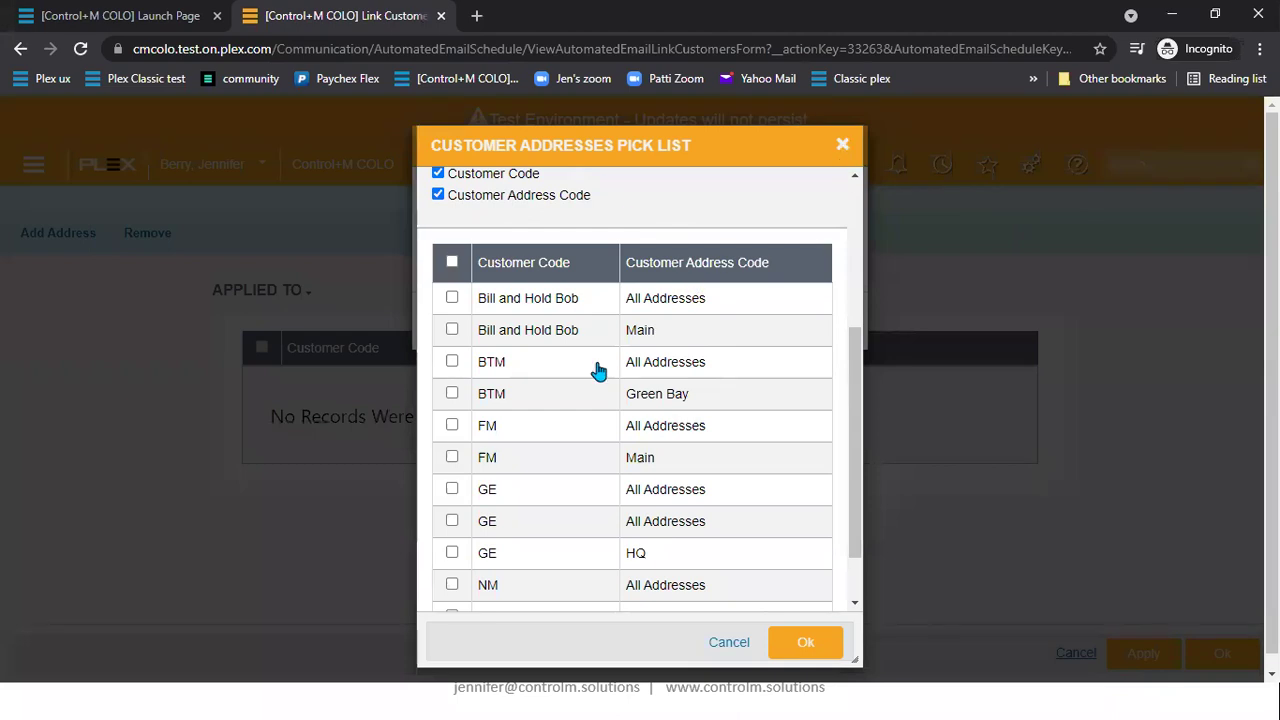
left_click(843, 147)
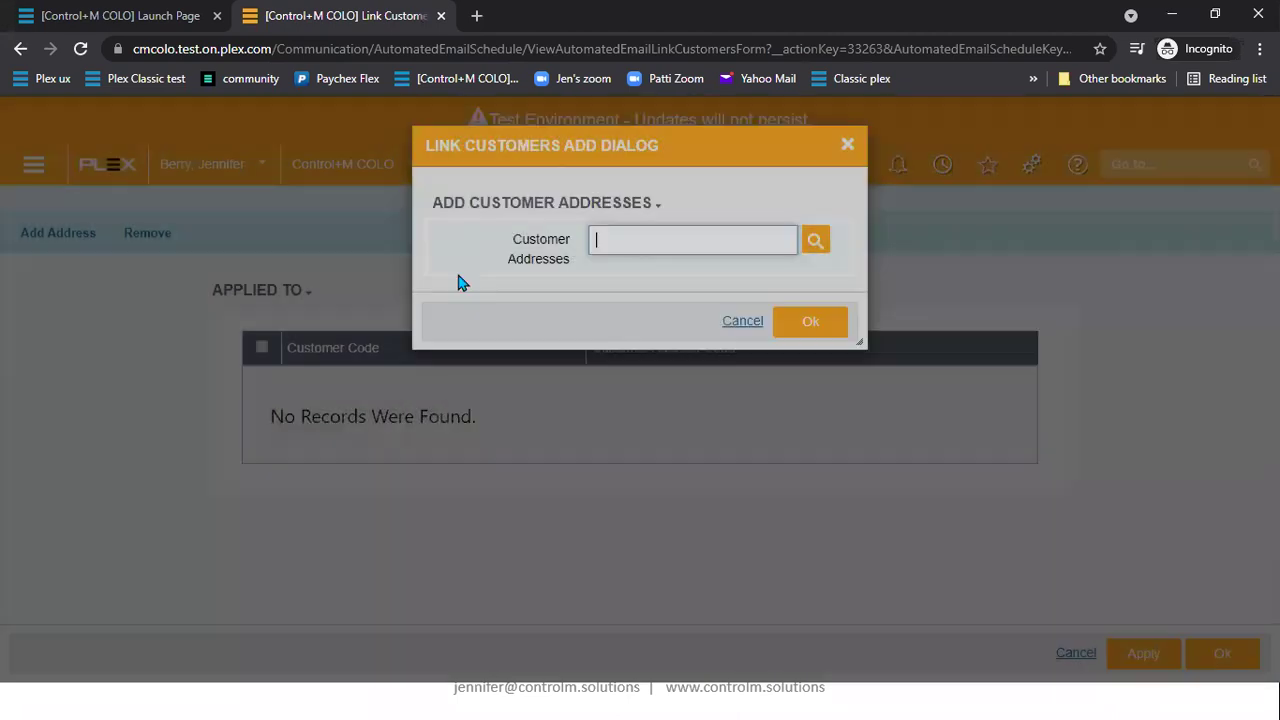
left_click(816, 242)
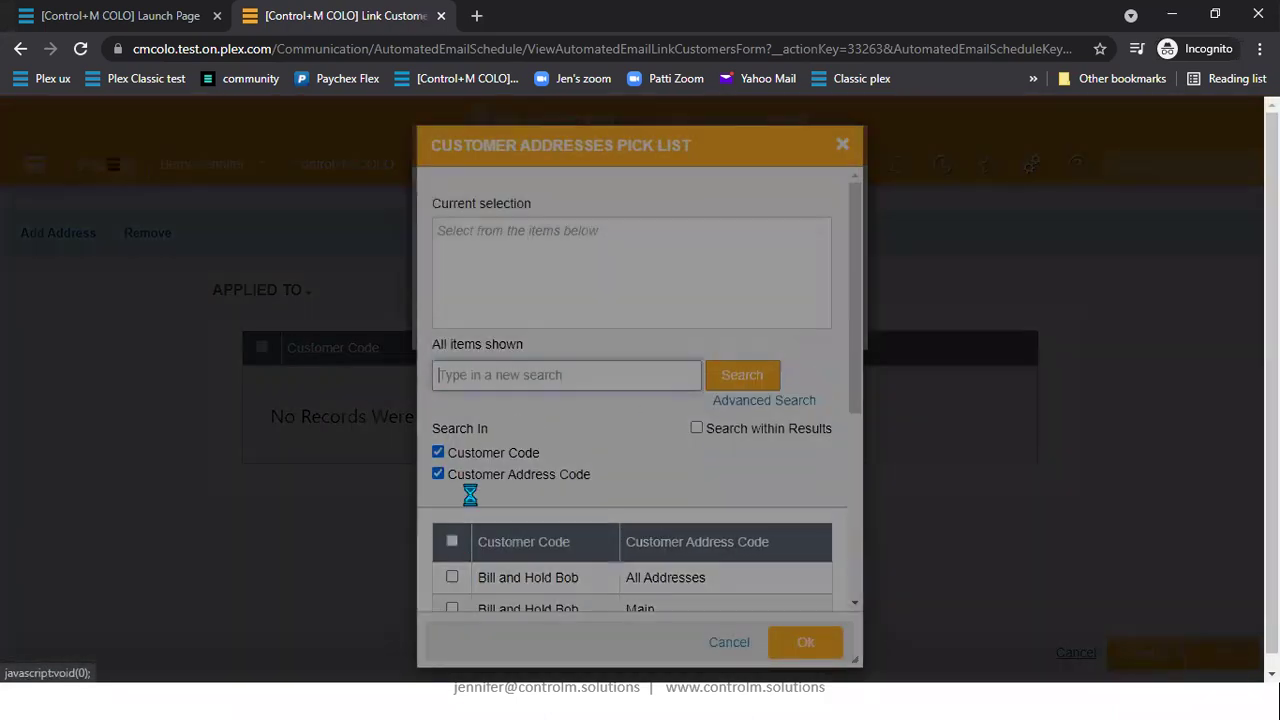
scroll(566, 537, "down", 1)
scroll(566, 537, "down", 2)
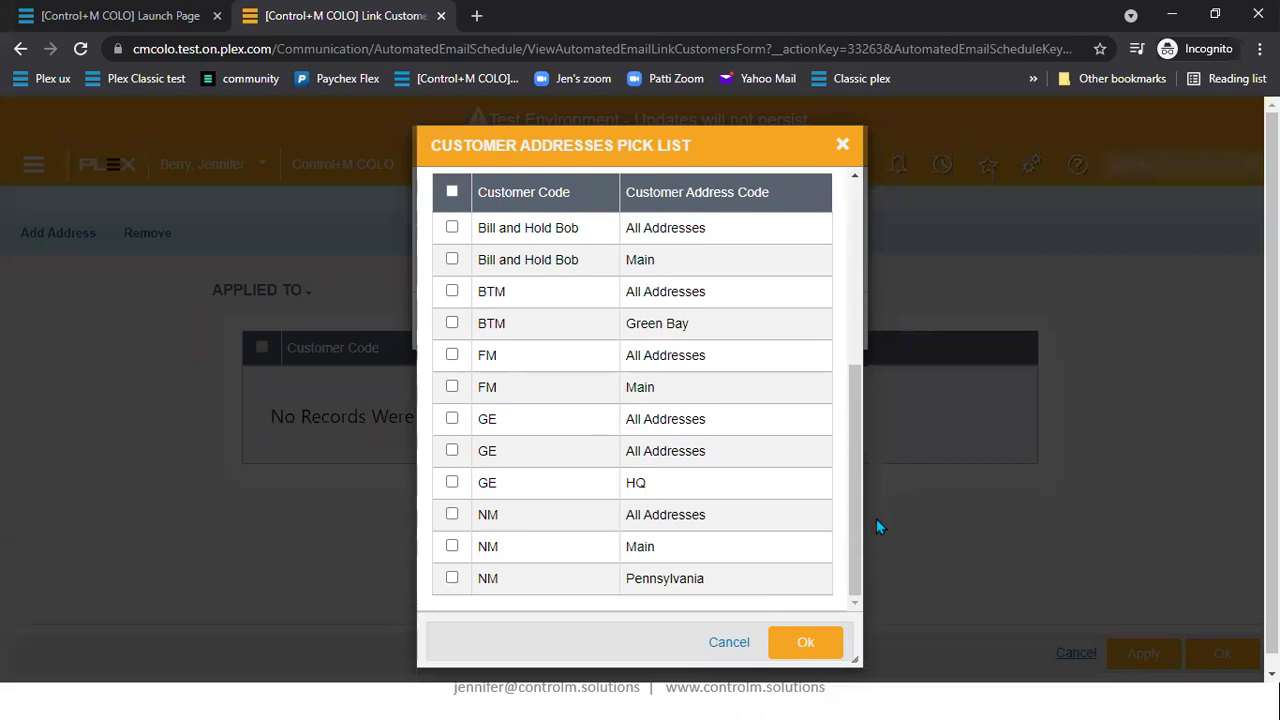
left_click_drag(852, 531, 900, 310)
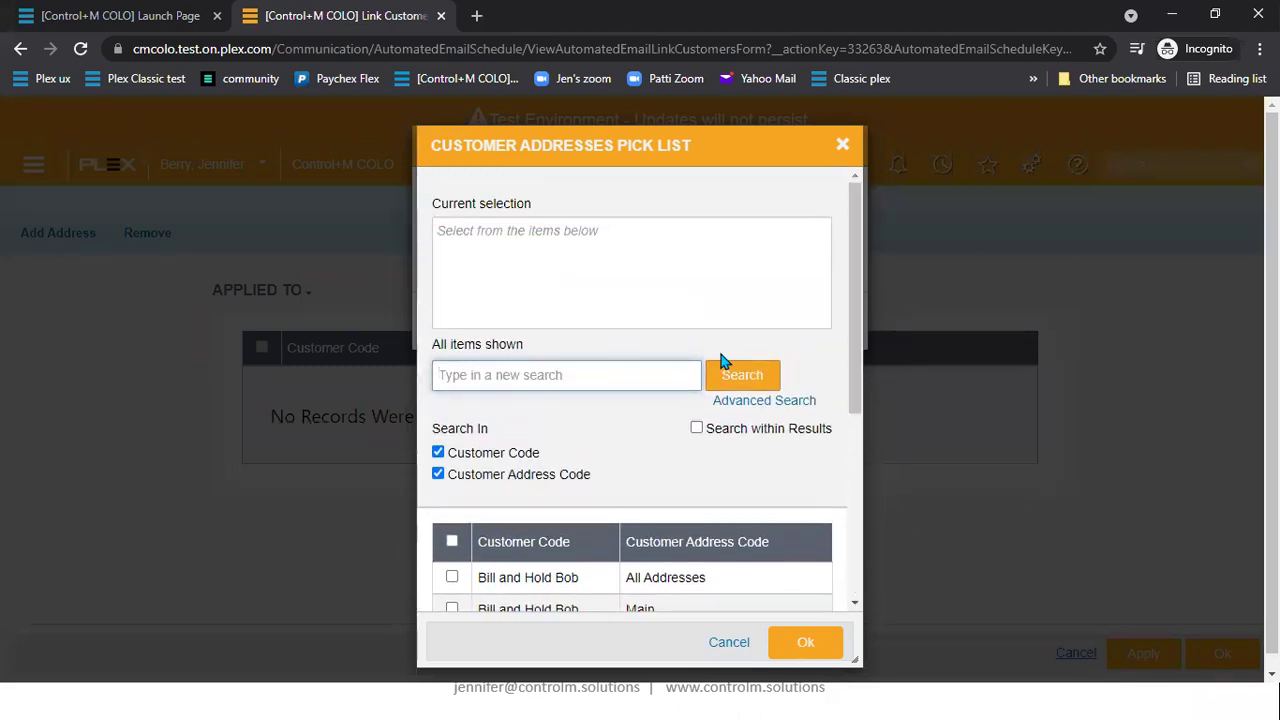
Find the addresses matching "ge" and choose GE - All Addresses as the customer address
type("ge")
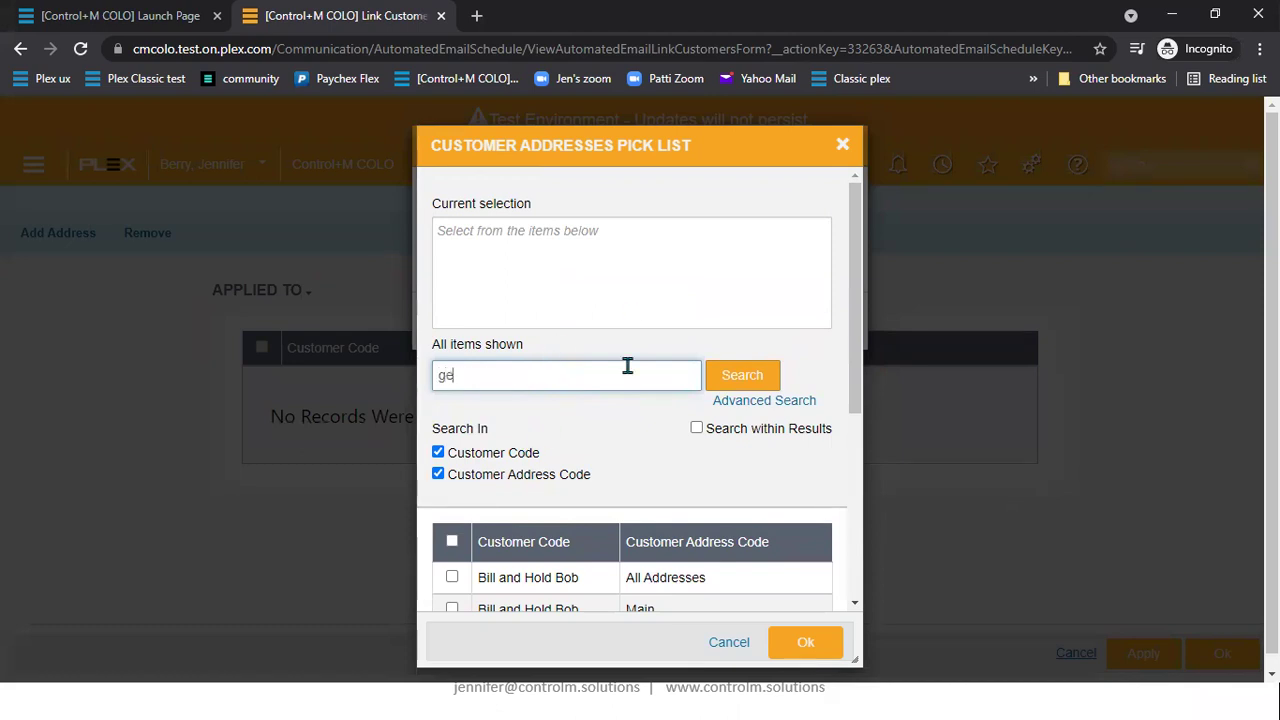
left_click(737, 377)
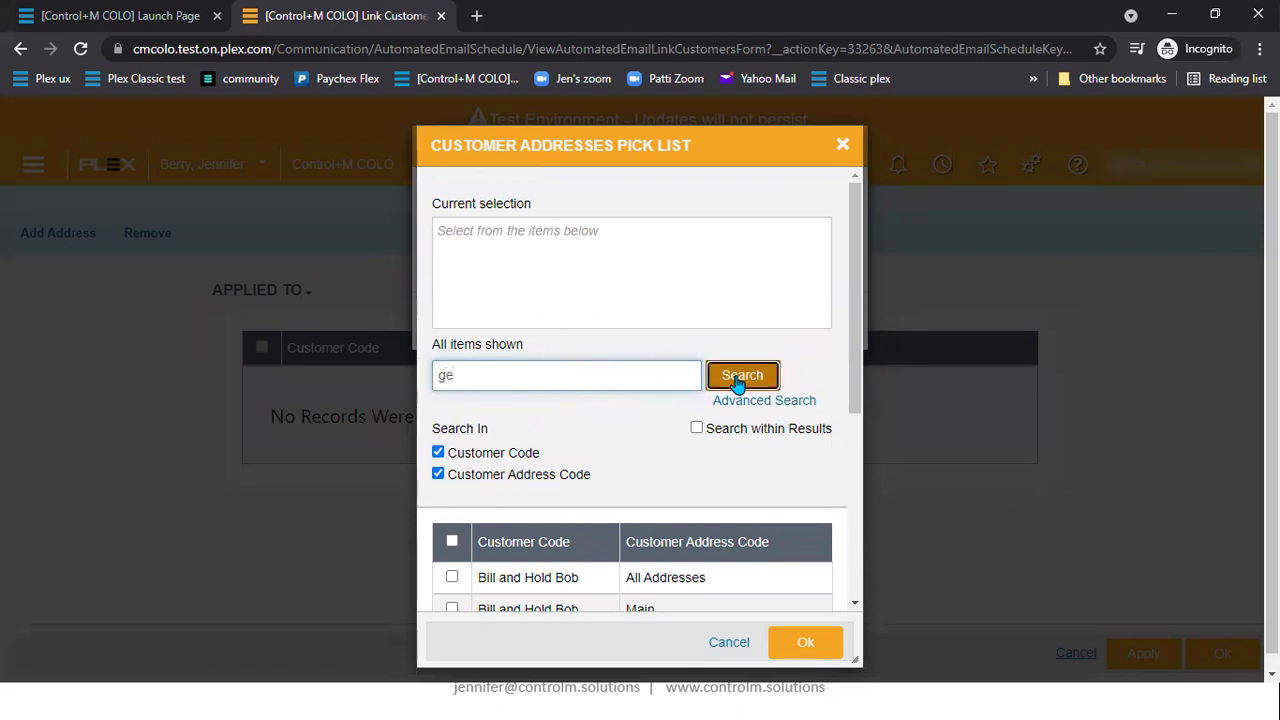
left_click_drag(862, 315, 860, 402)
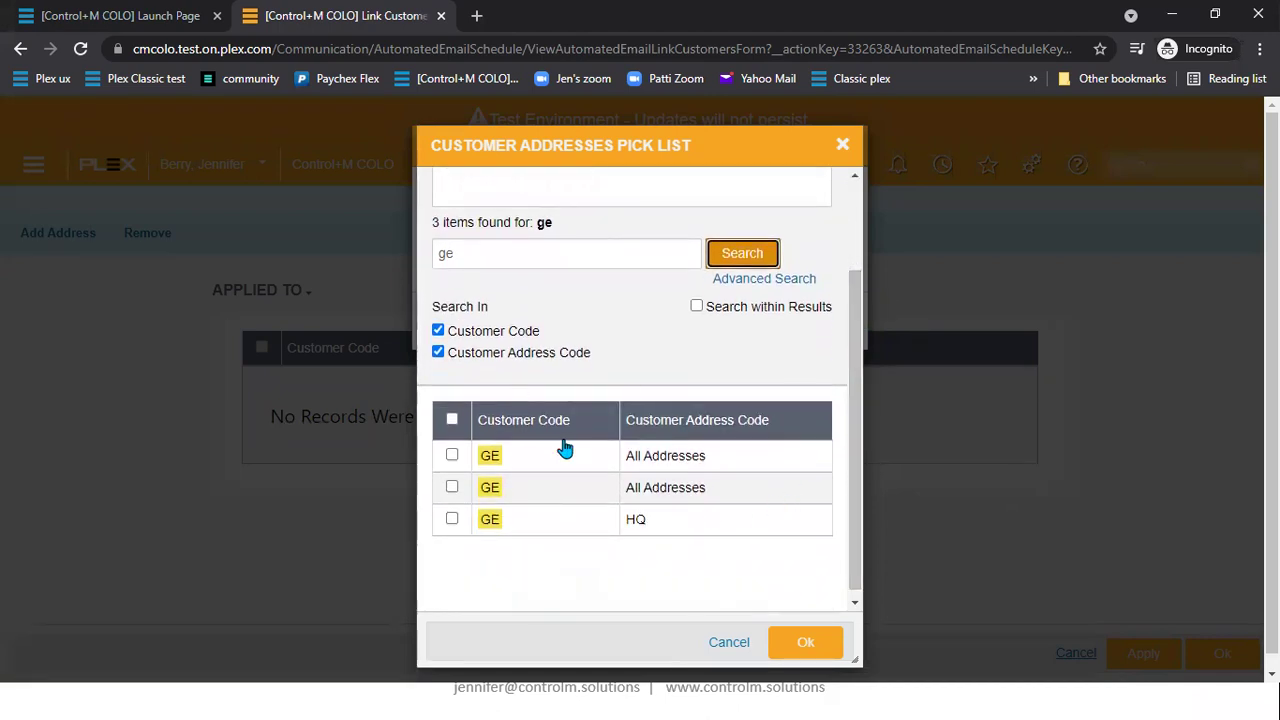
left_click(452, 456)
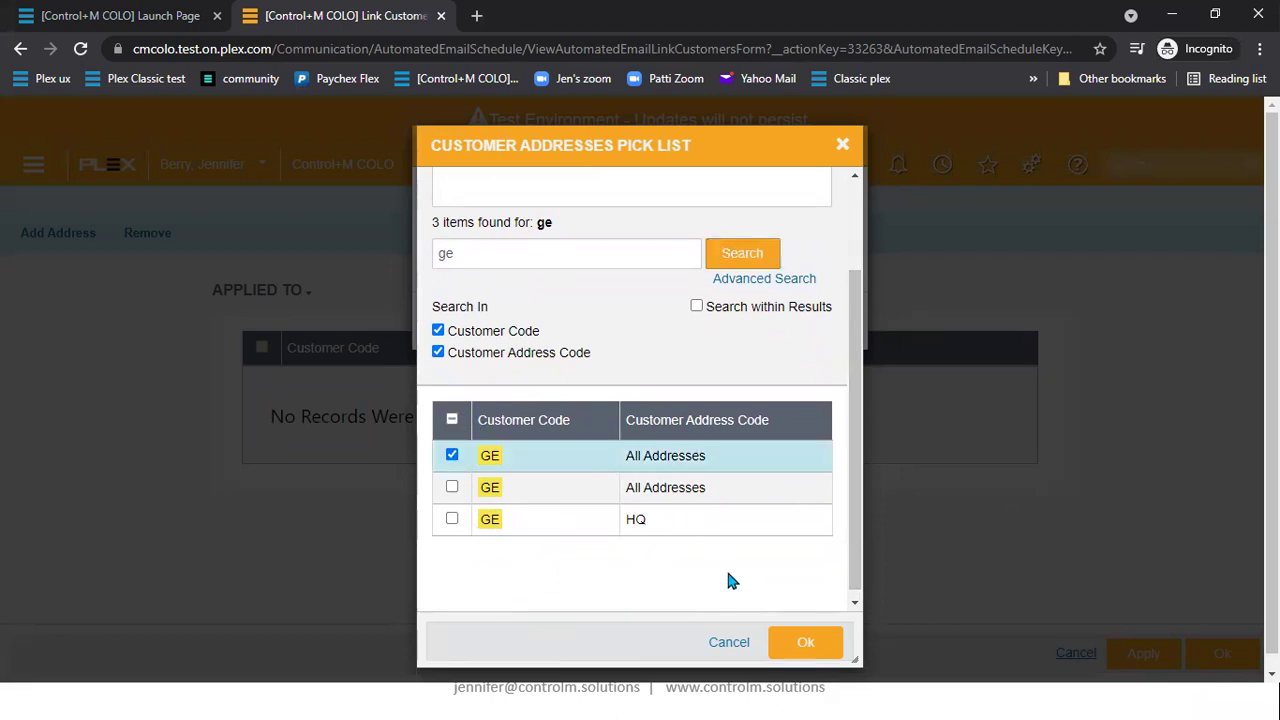
left_click(808, 645)
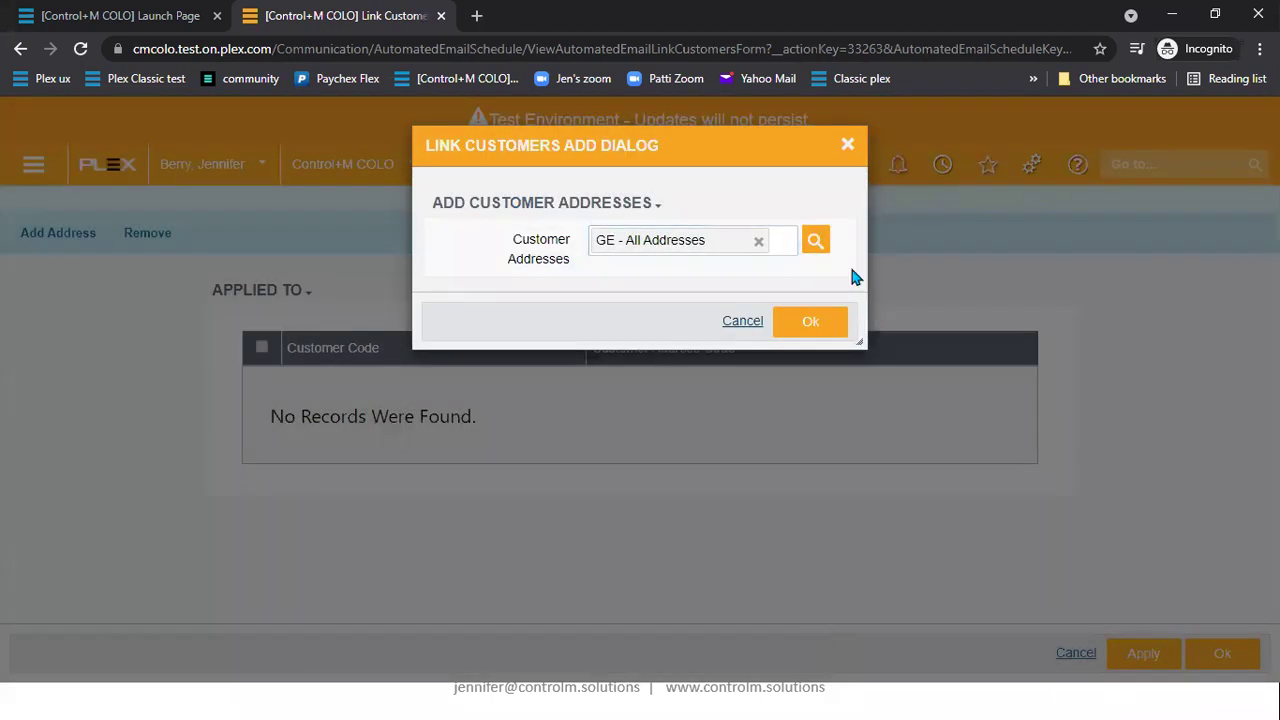
Reopen the customer address choices and look up the GE entries by searching for "ge"
left_click(815, 241)
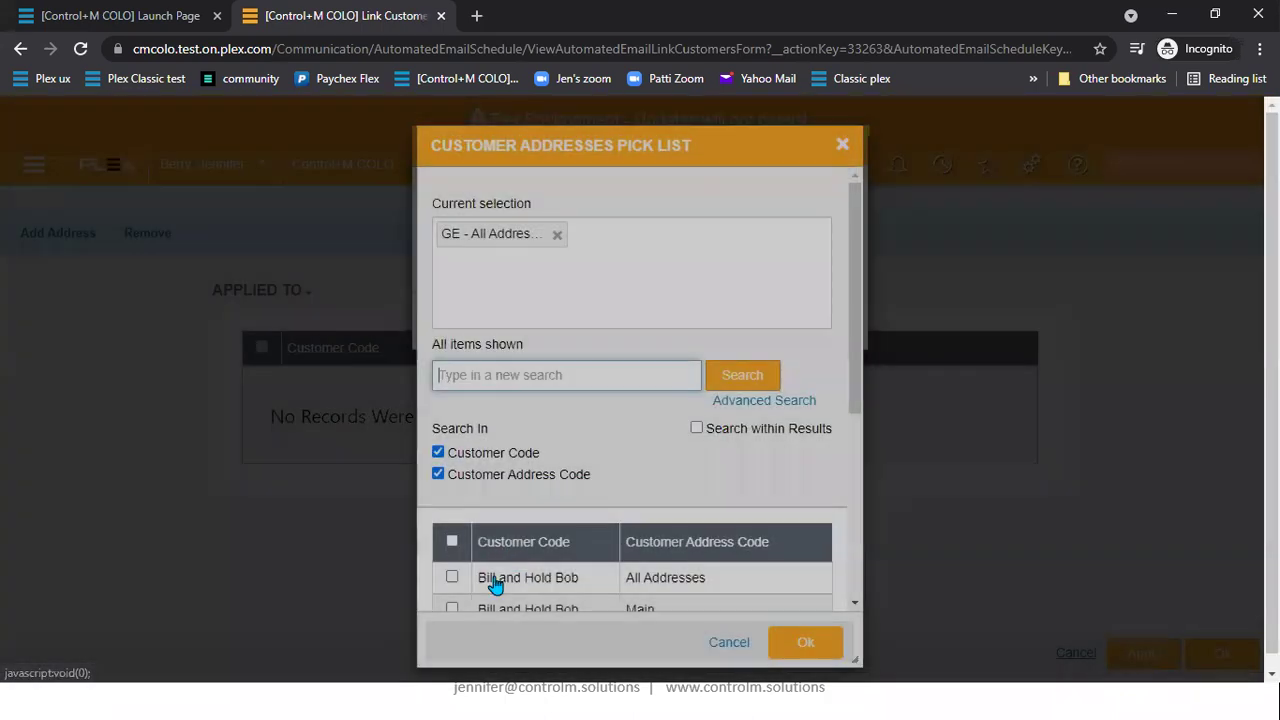
scroll(514, 391, "down", 2)
scroll(537, 360, "up", 2)
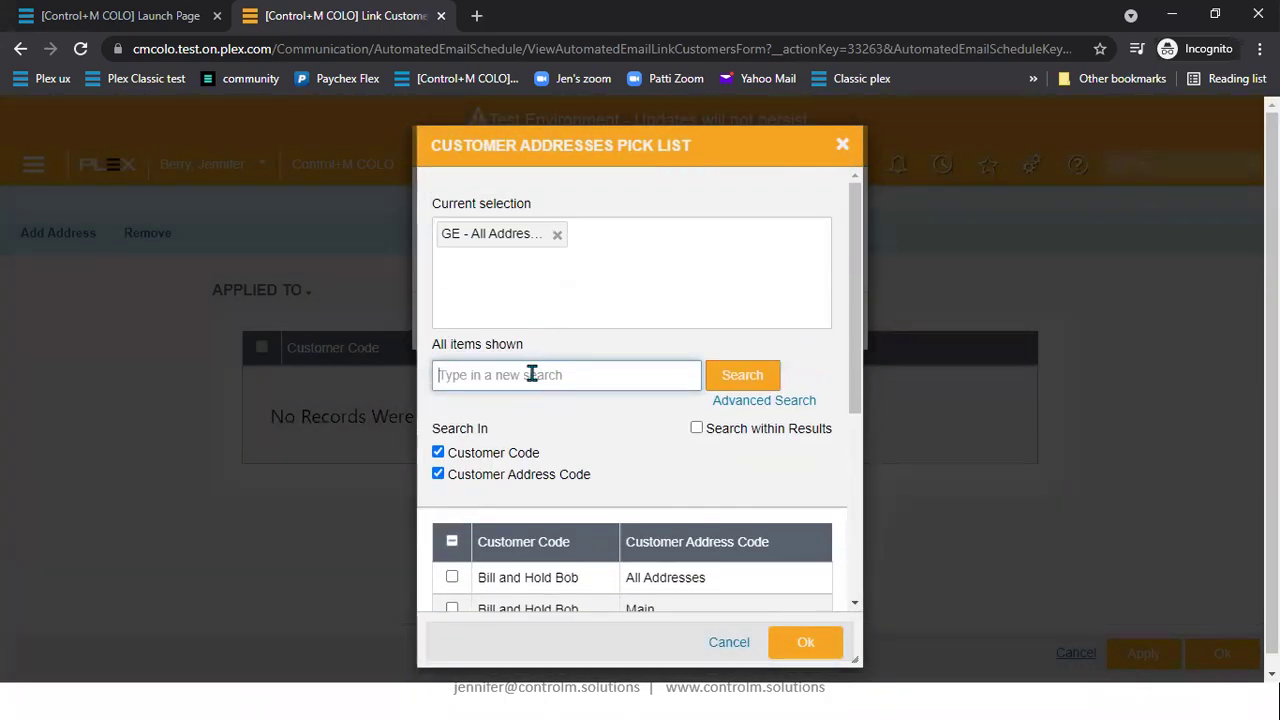
left_click(534, 374)
type("ge")
key("Return")
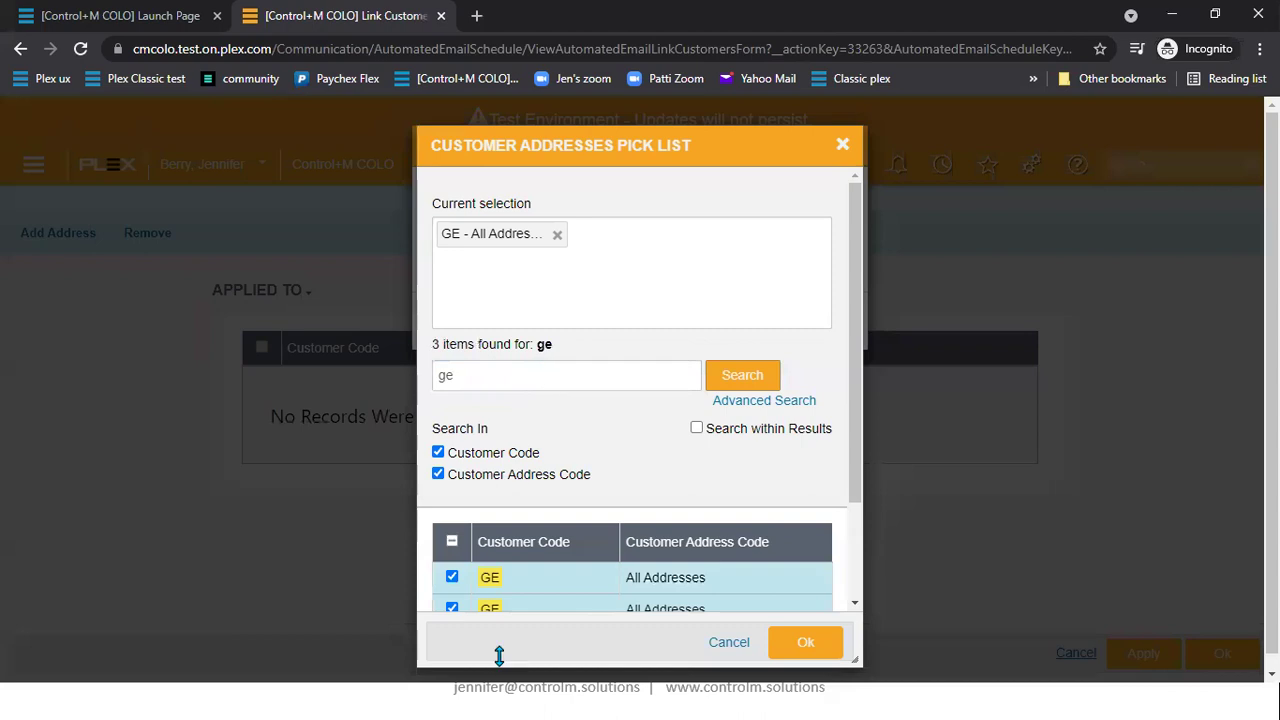
scroll(544, 590, "down", 1)
scroll(544, 590, "down", 1)
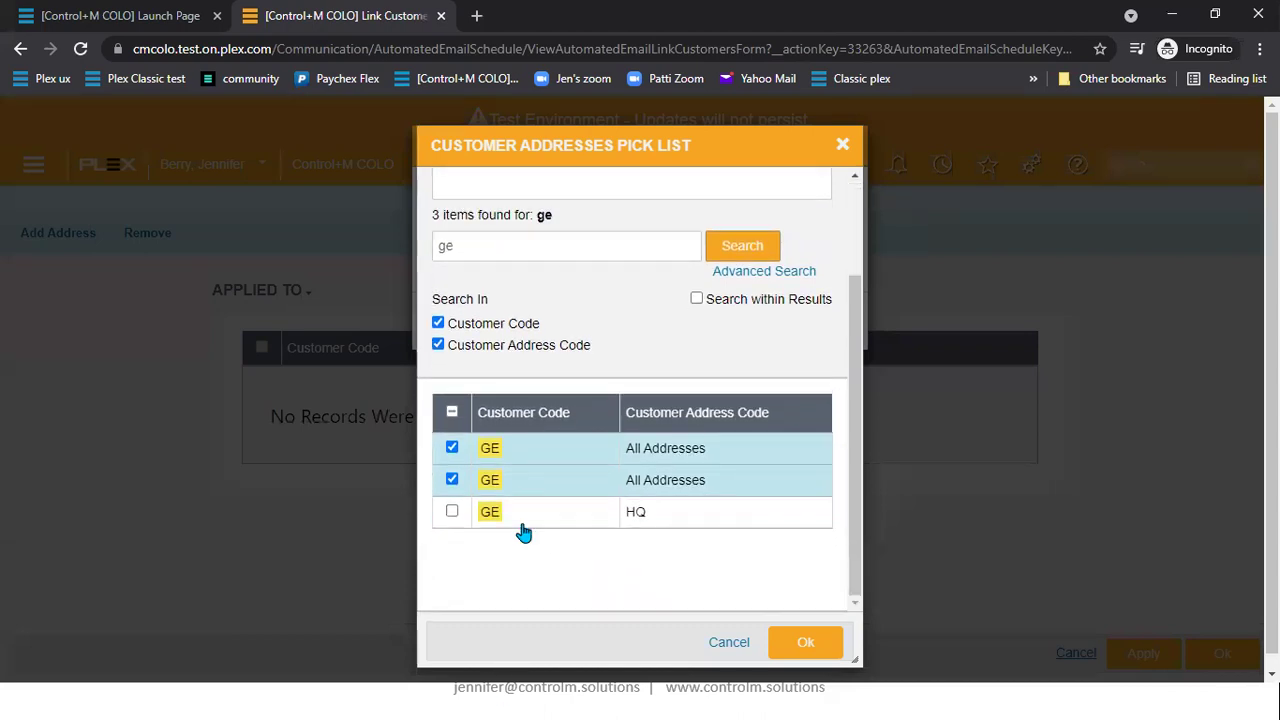
Try to link only the GE - HQ address to the rule, and return to the rule details
left_click(453, 511)
left_click(452, 449)
left_click(452, 448)
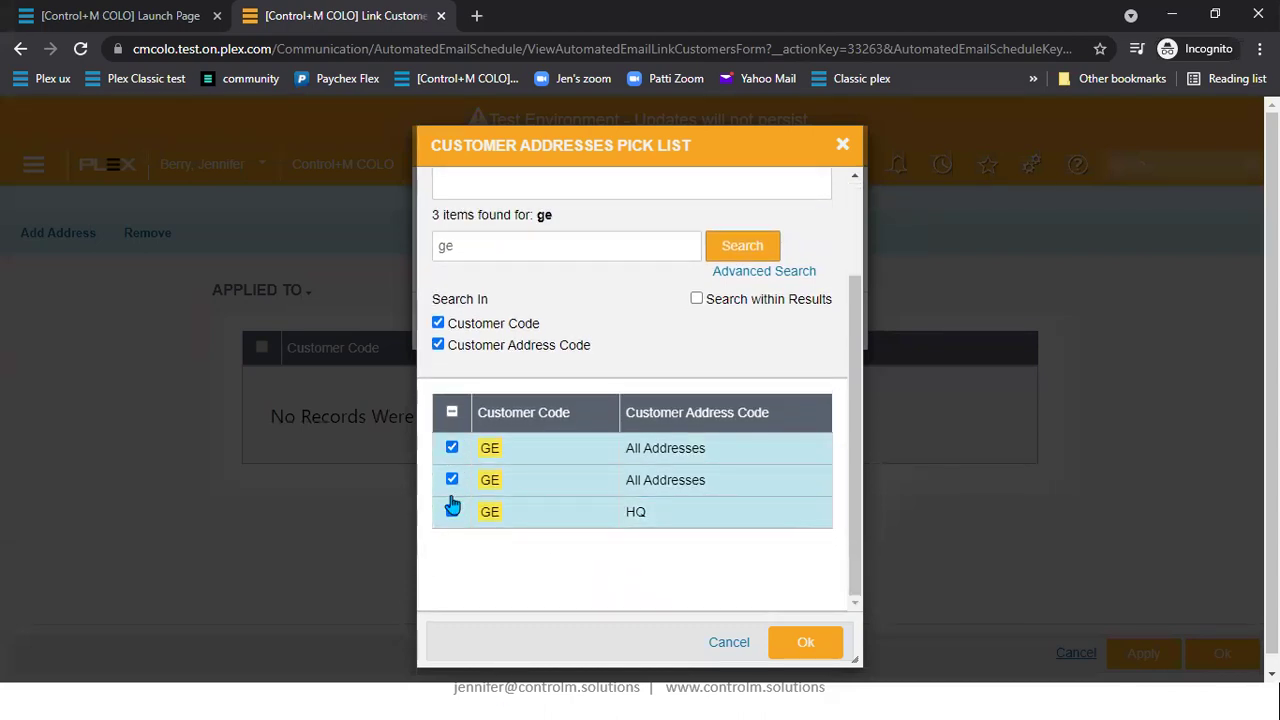
left_click(452, 414)
left_click(452, 512)
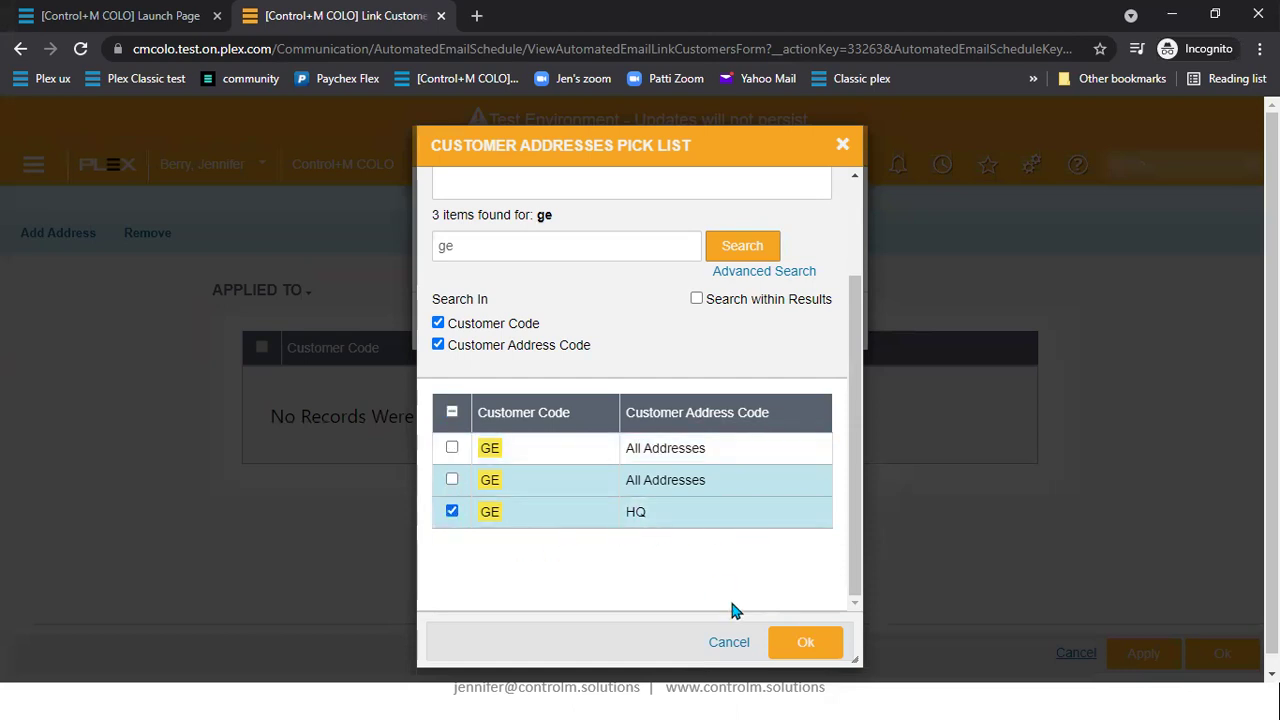
left_click(824, 644)
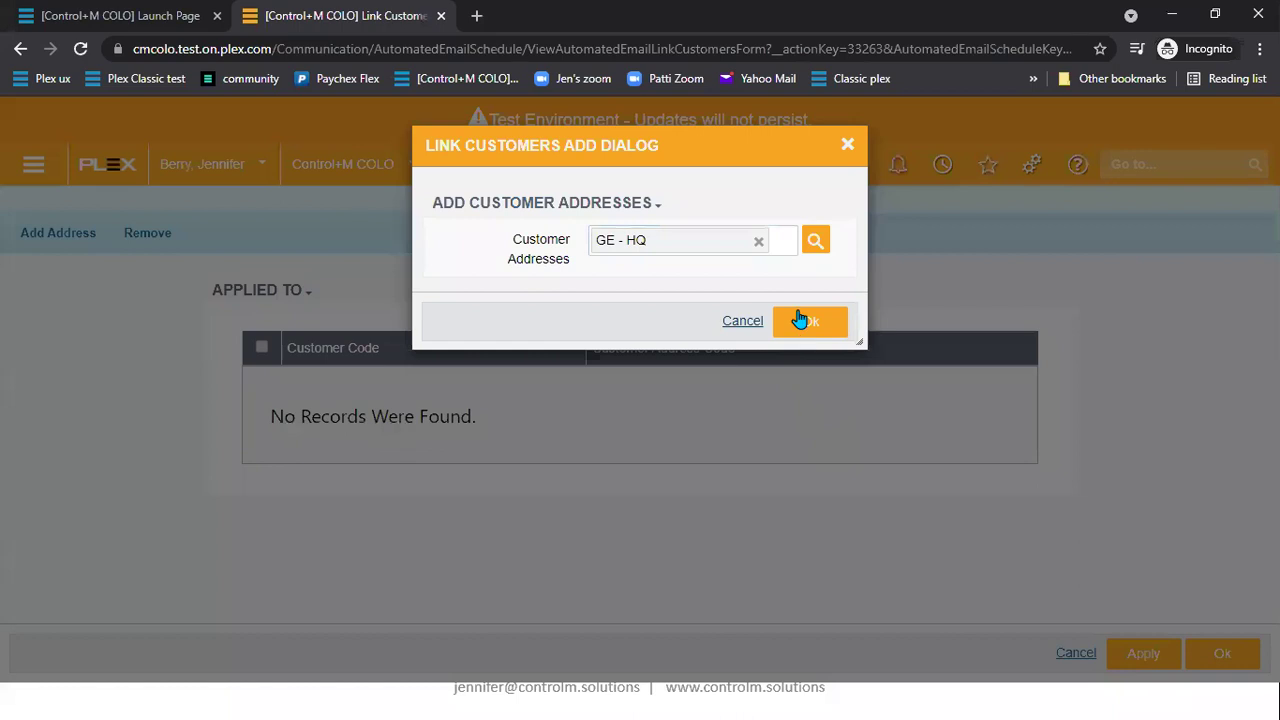
left_click(800, 320)
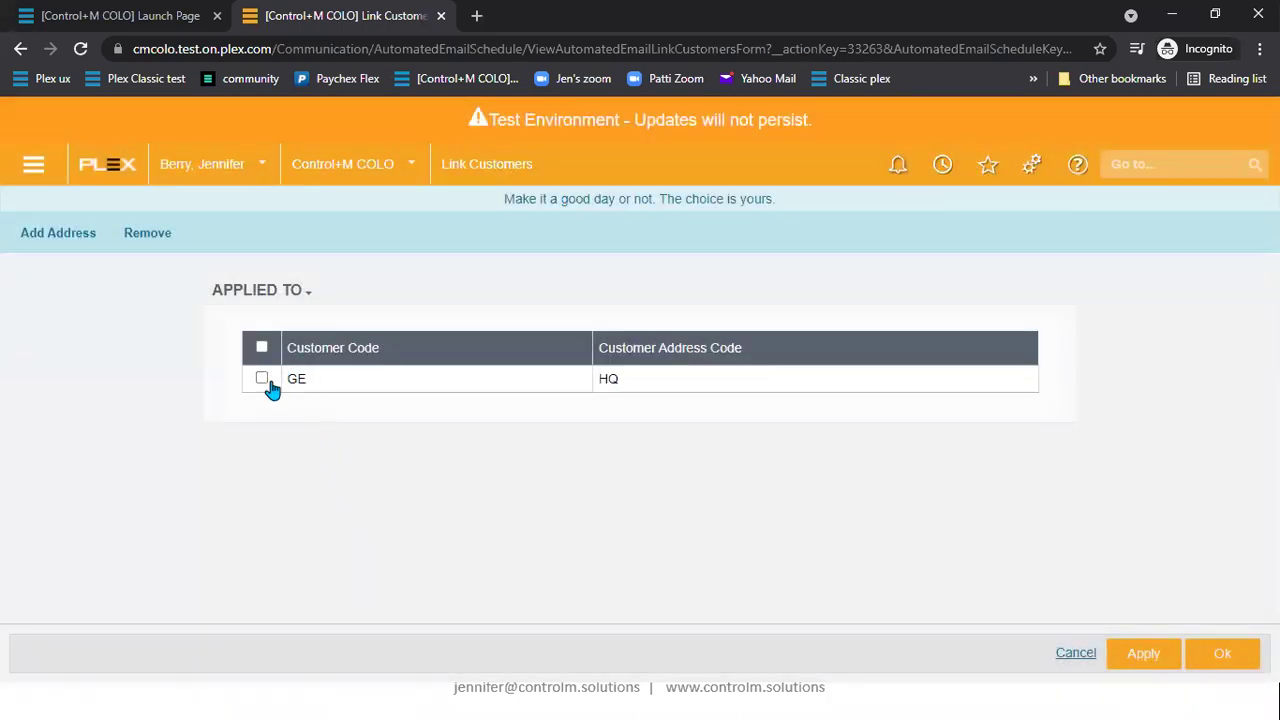
left_click(1143, 653)
left_click(24, 48)
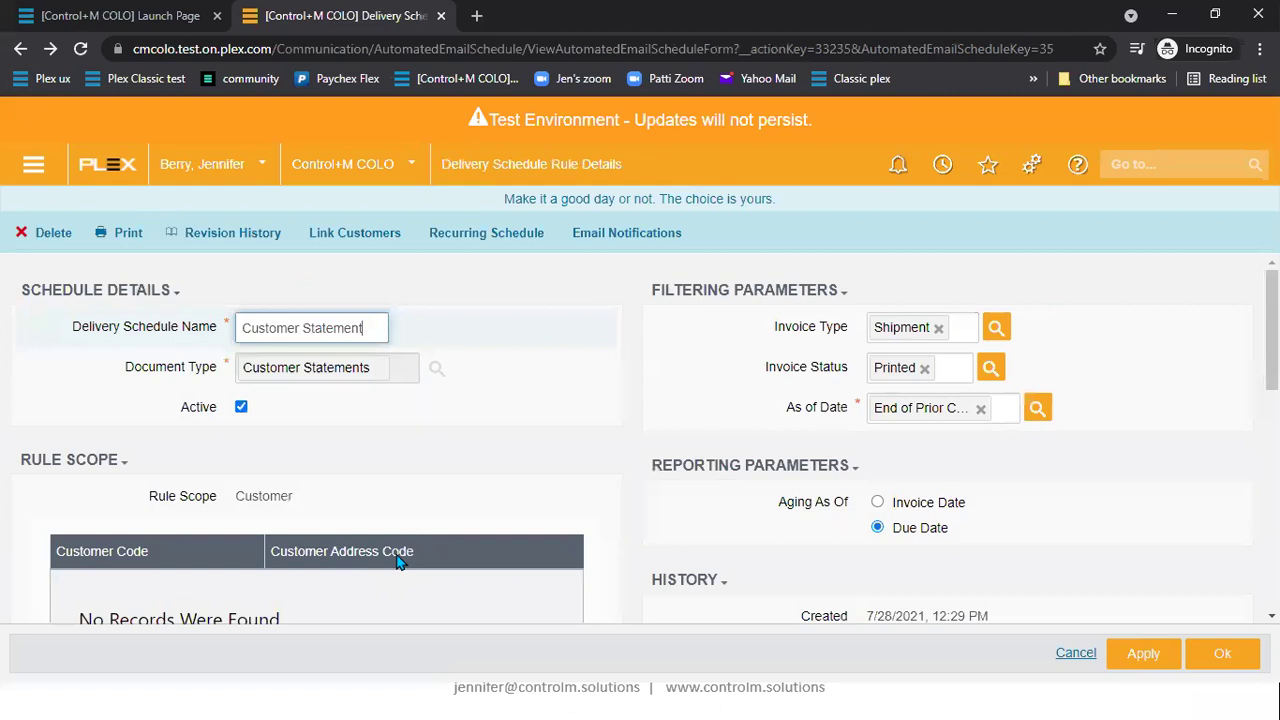
Link customer GE with All Addresses to the Customer Statement delivery rule and save the link
left_click(366, 233)
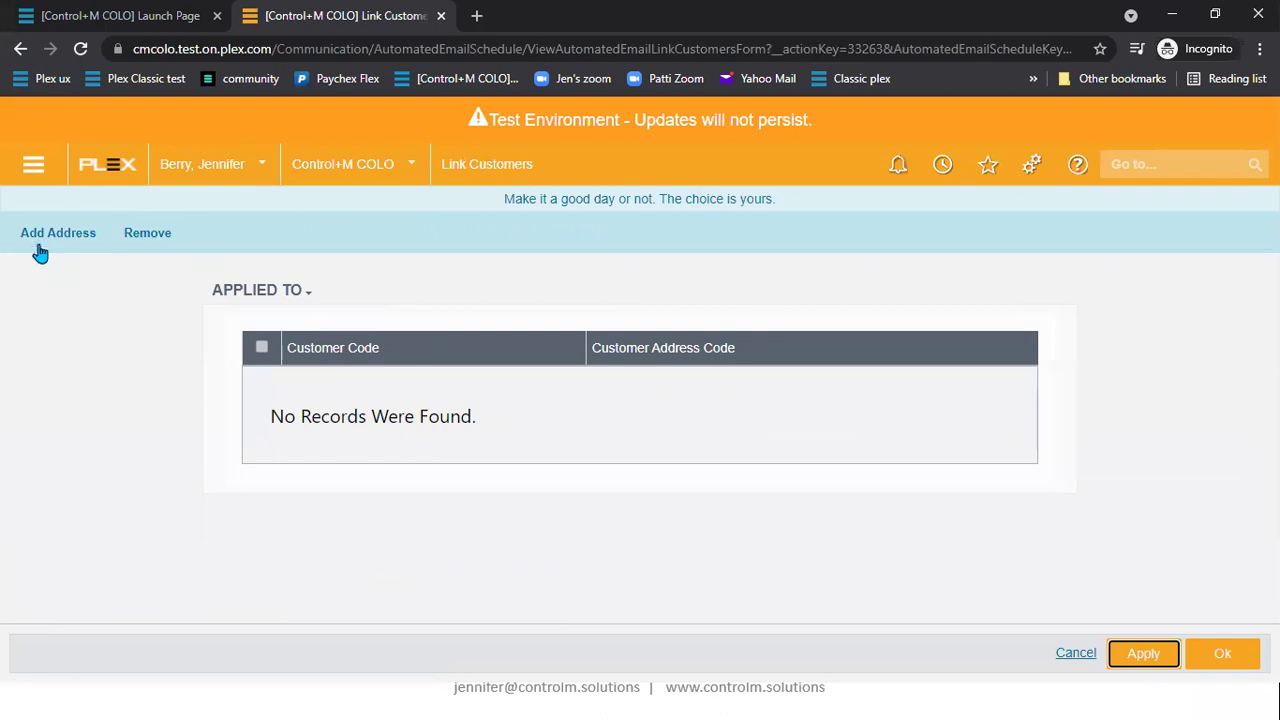
left_click(40, 240)
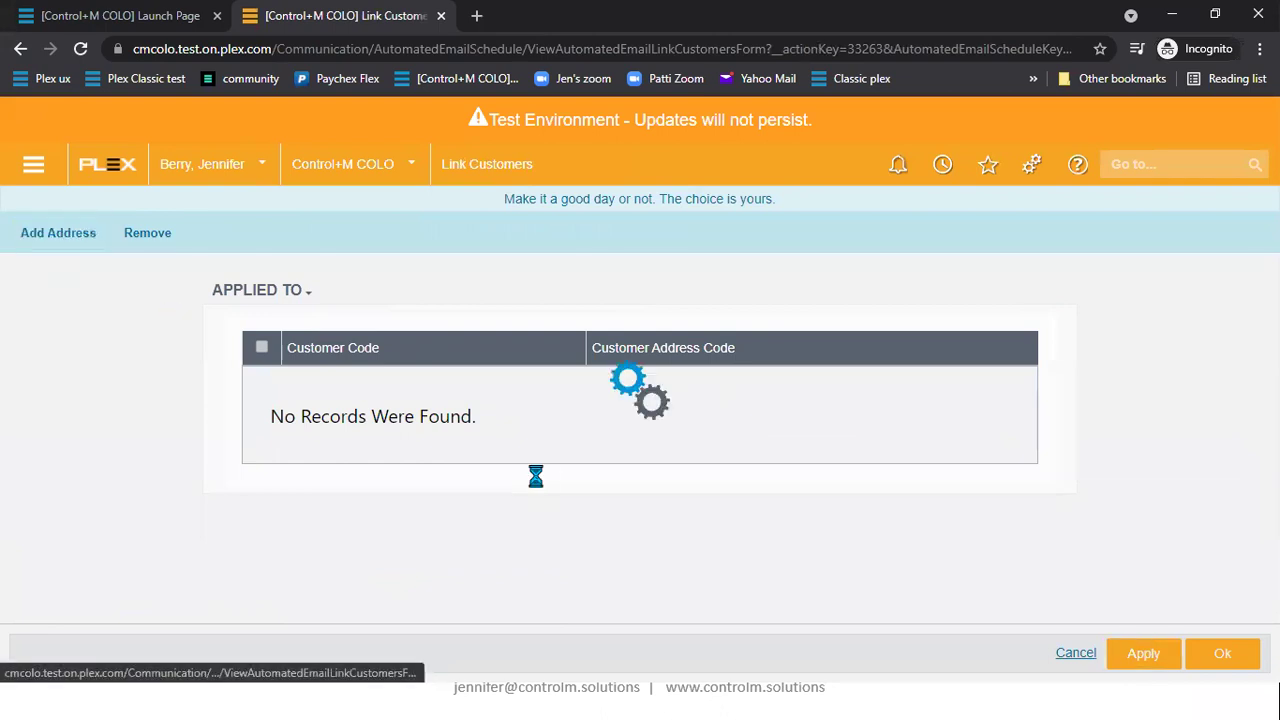
left_click(653, 249)
type("ge")
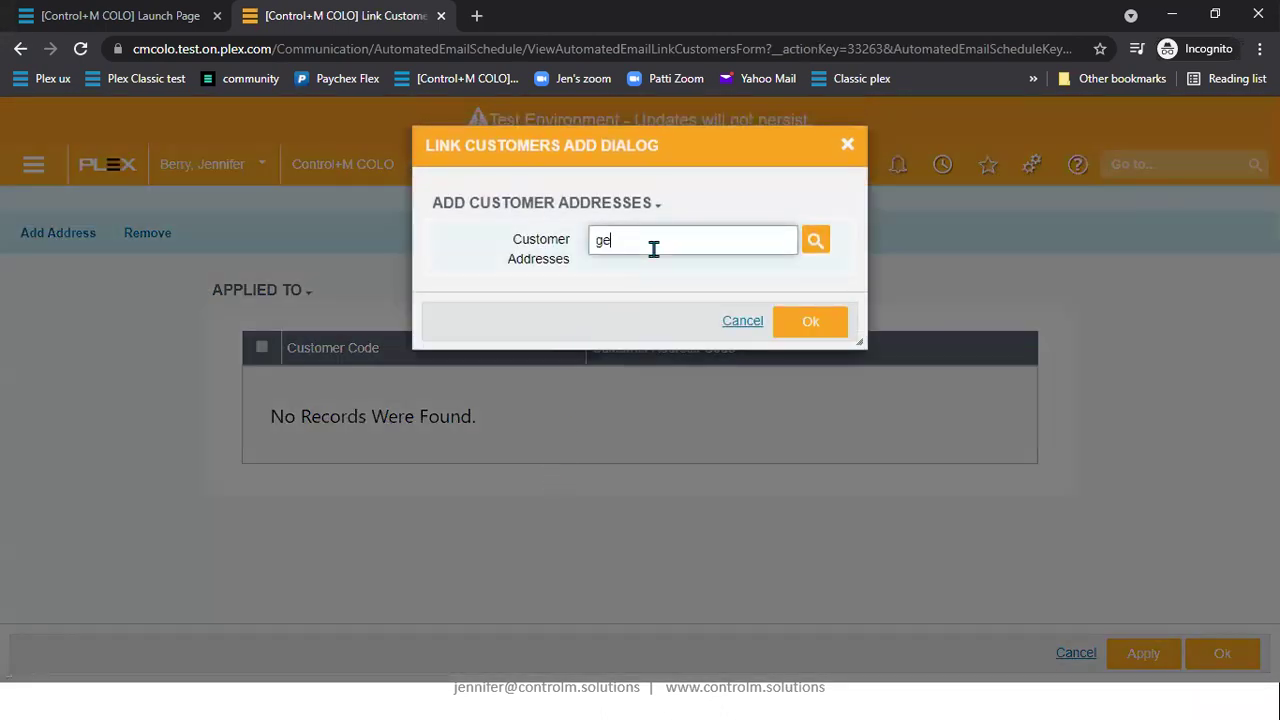
key("Tab")
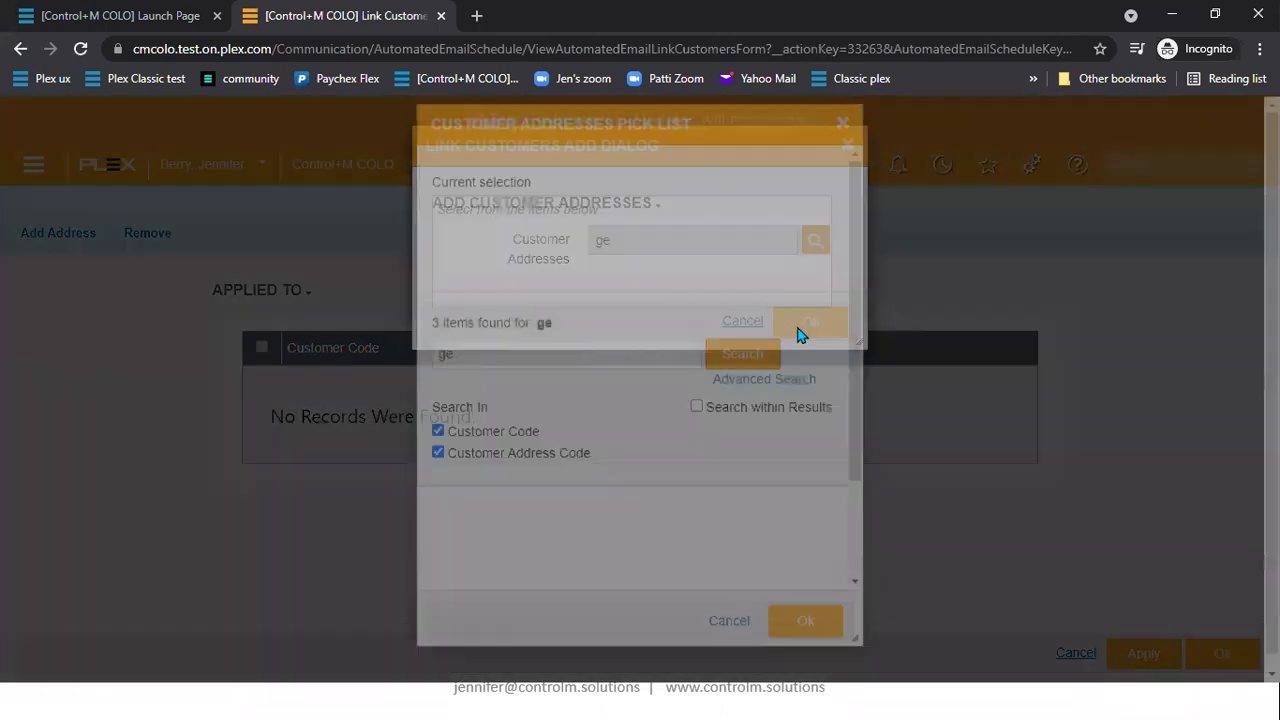
left_click(452, 578)
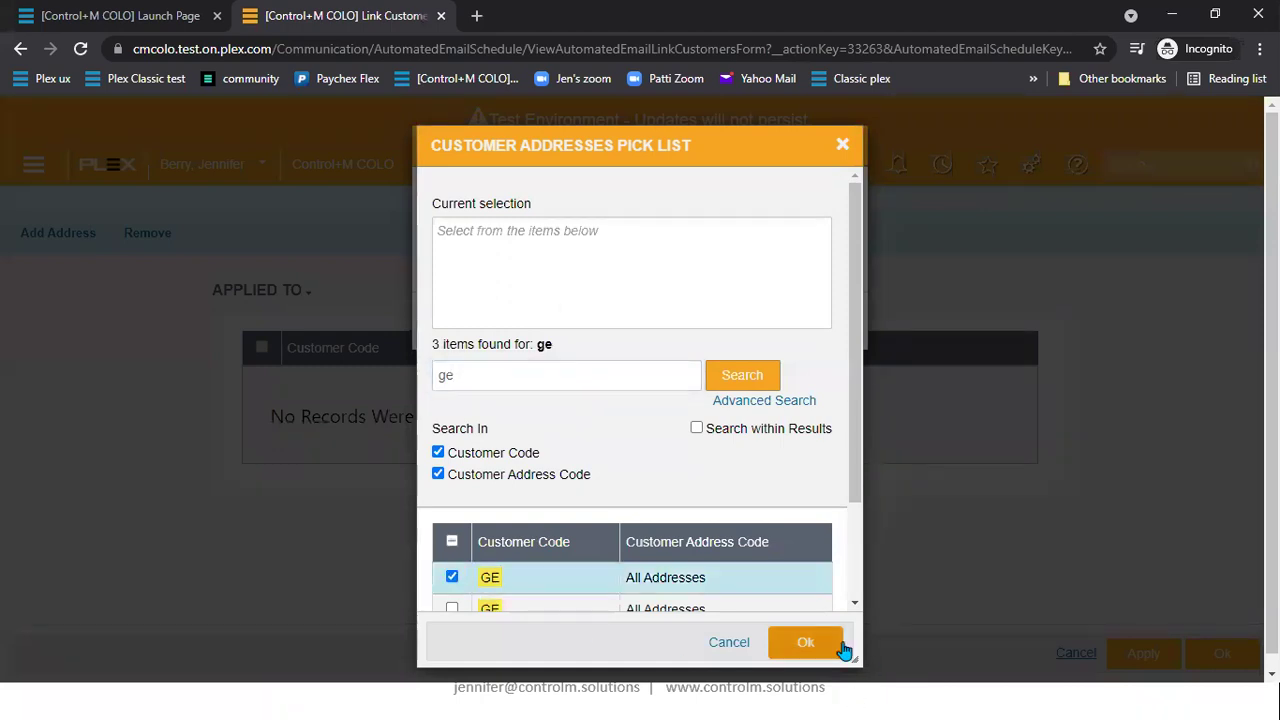
left_click(808, 643)
left_click(820, 330)
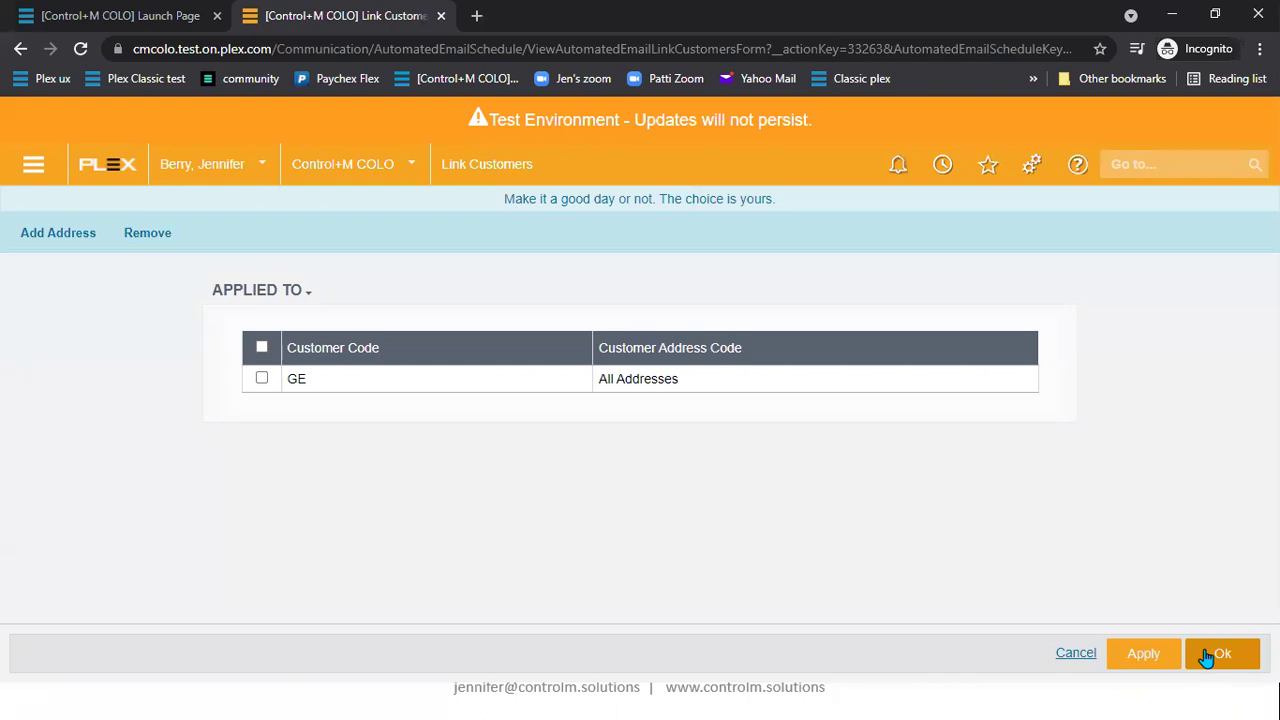
left_click(1207, 655)
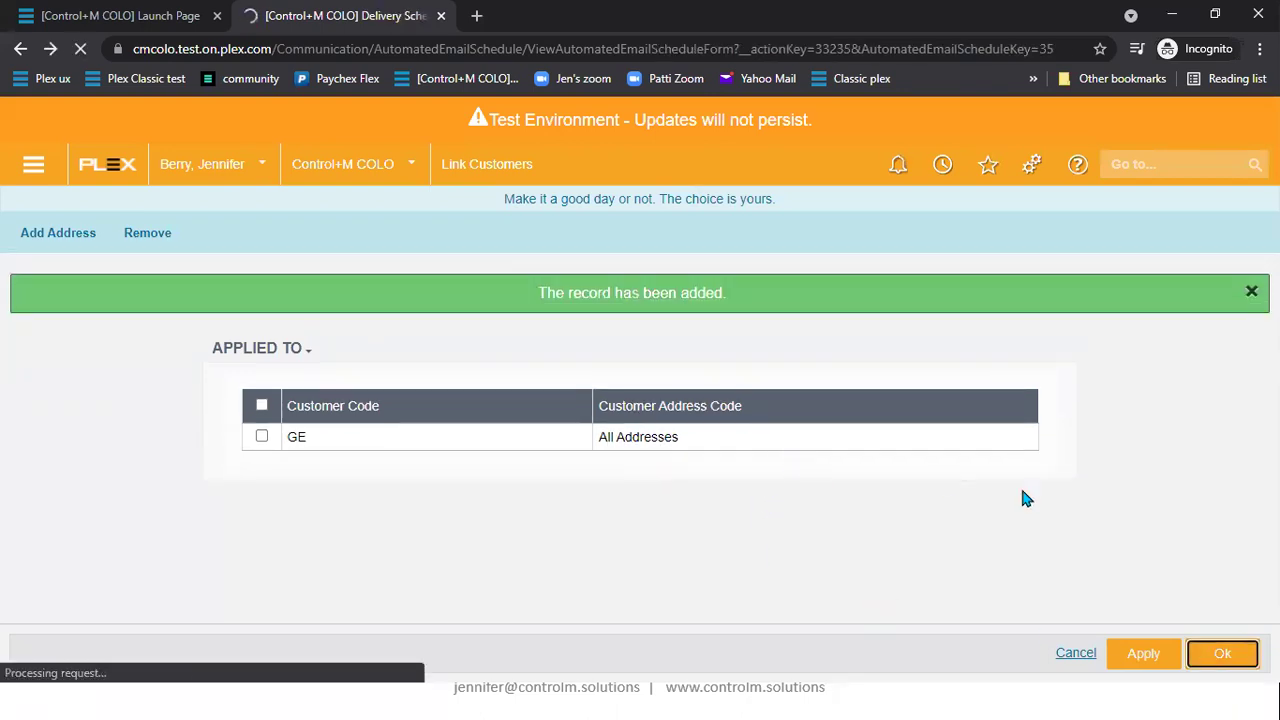
Review the rule scope and the Group Parameter and Send To email settings for the linked customer GE
scroll(349, 467, "down", 1)
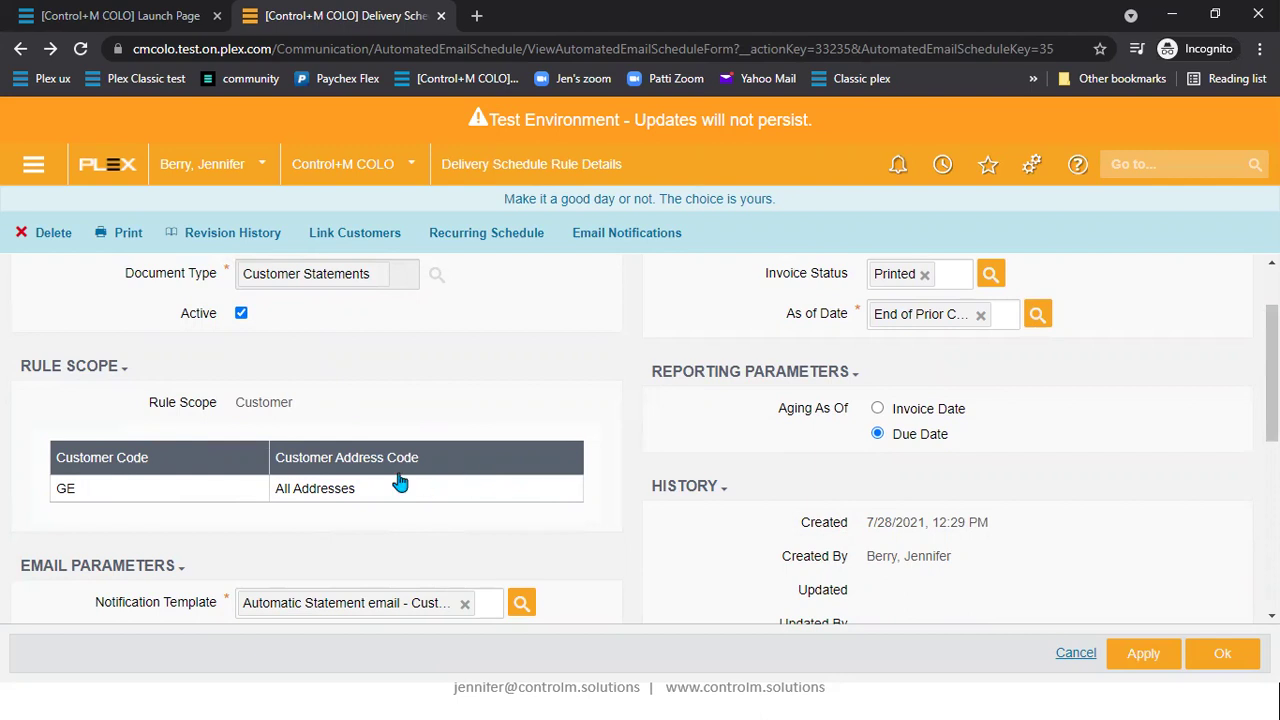
scroll(430, 462, "down", 1)
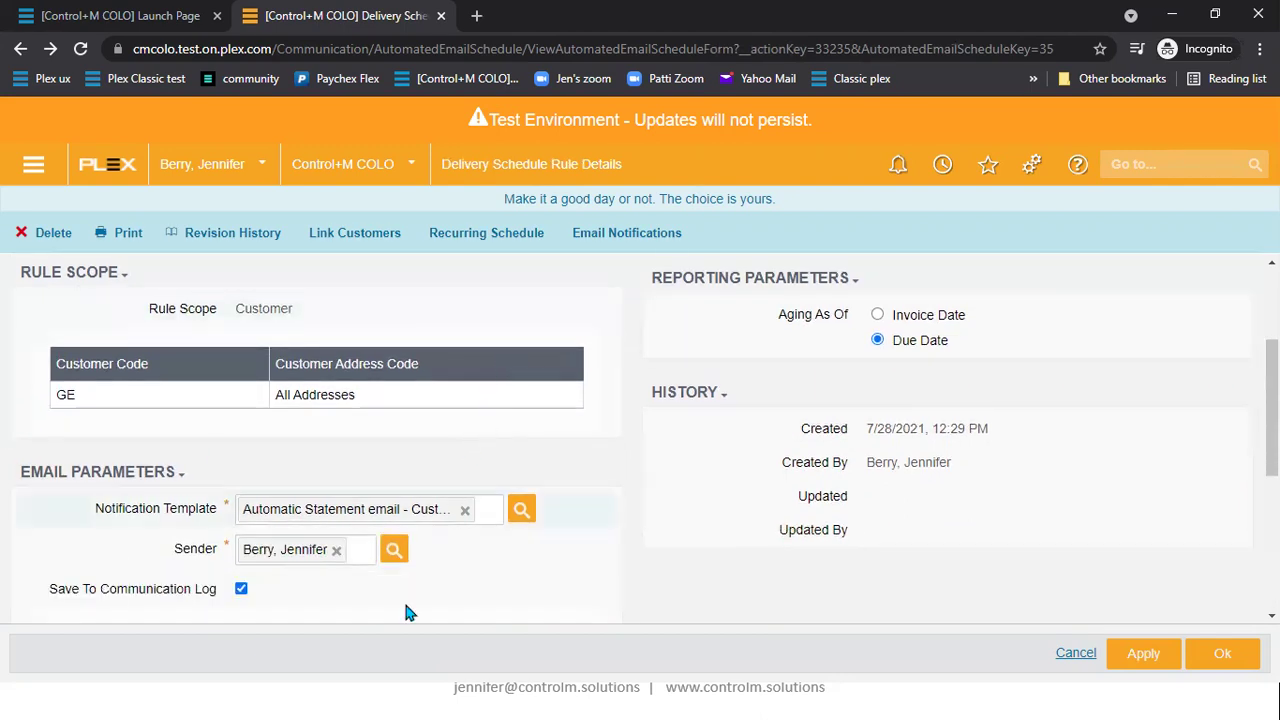
scroll(510, 485, "down", 1)
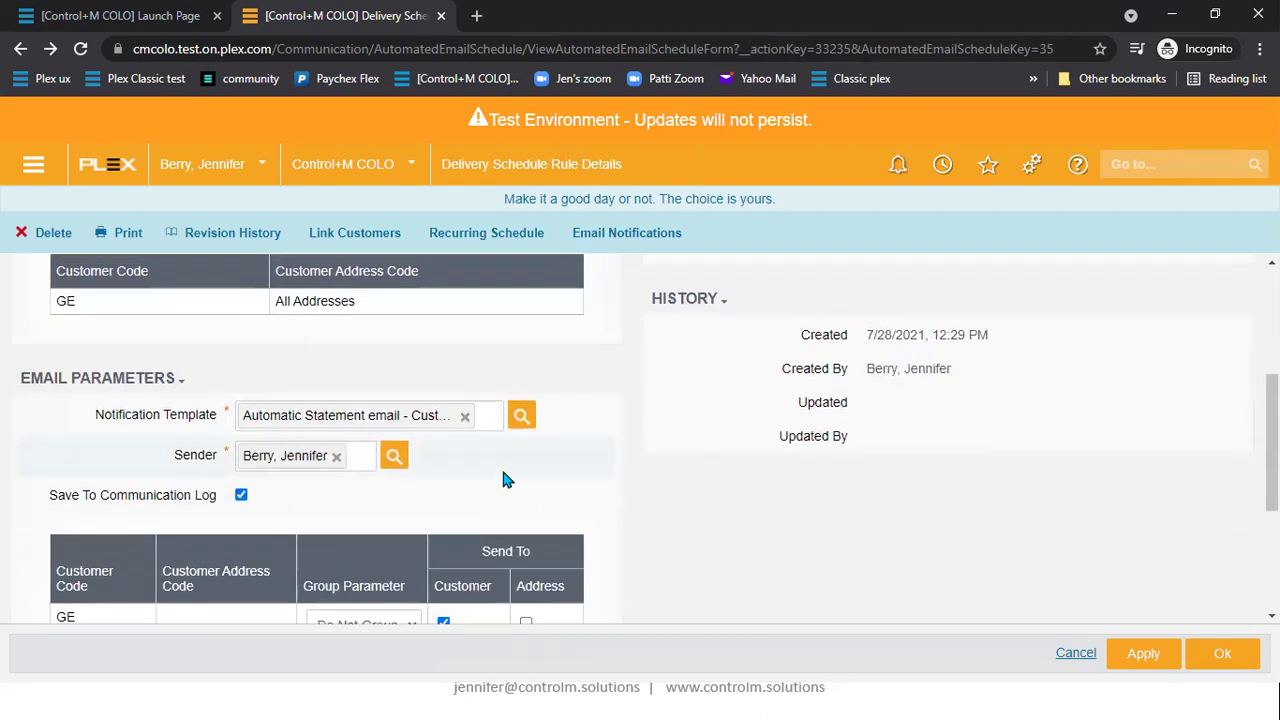
scroll(494, 466, "down", 1)
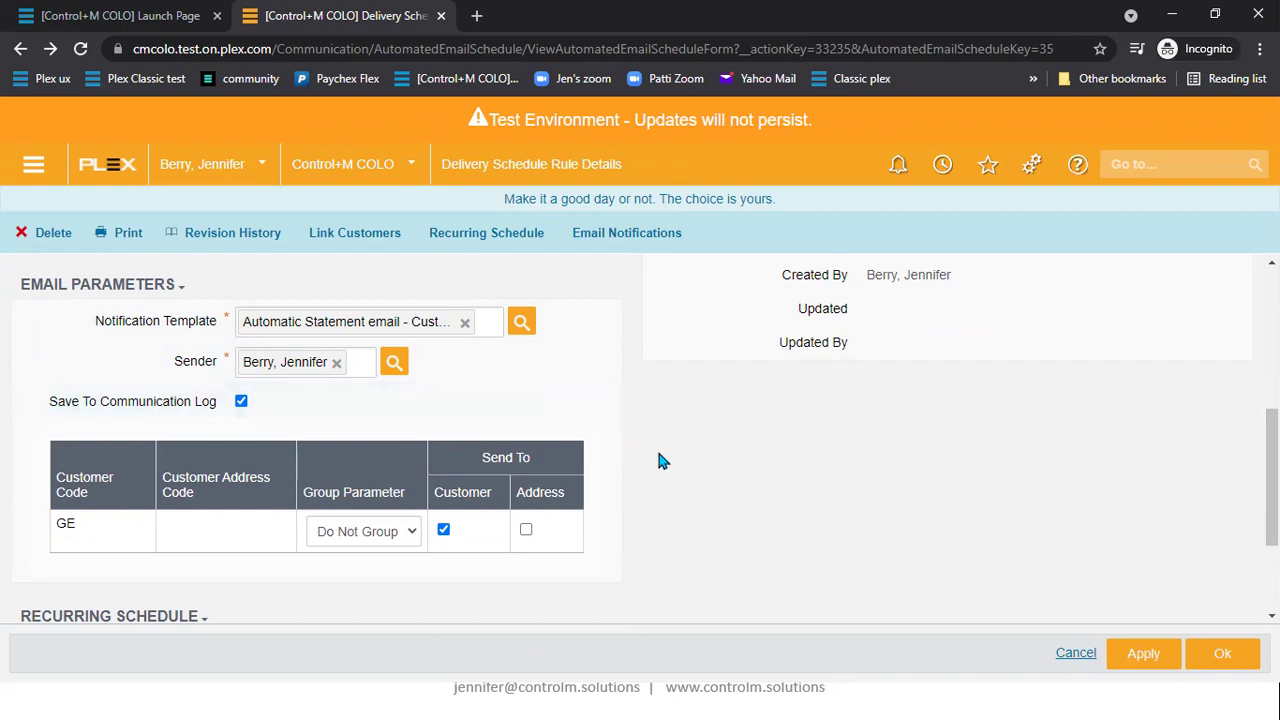
Set the Group Parameter for customer GE to Customer in the Customer Statement rule and save the rule
left_click(412, 531)
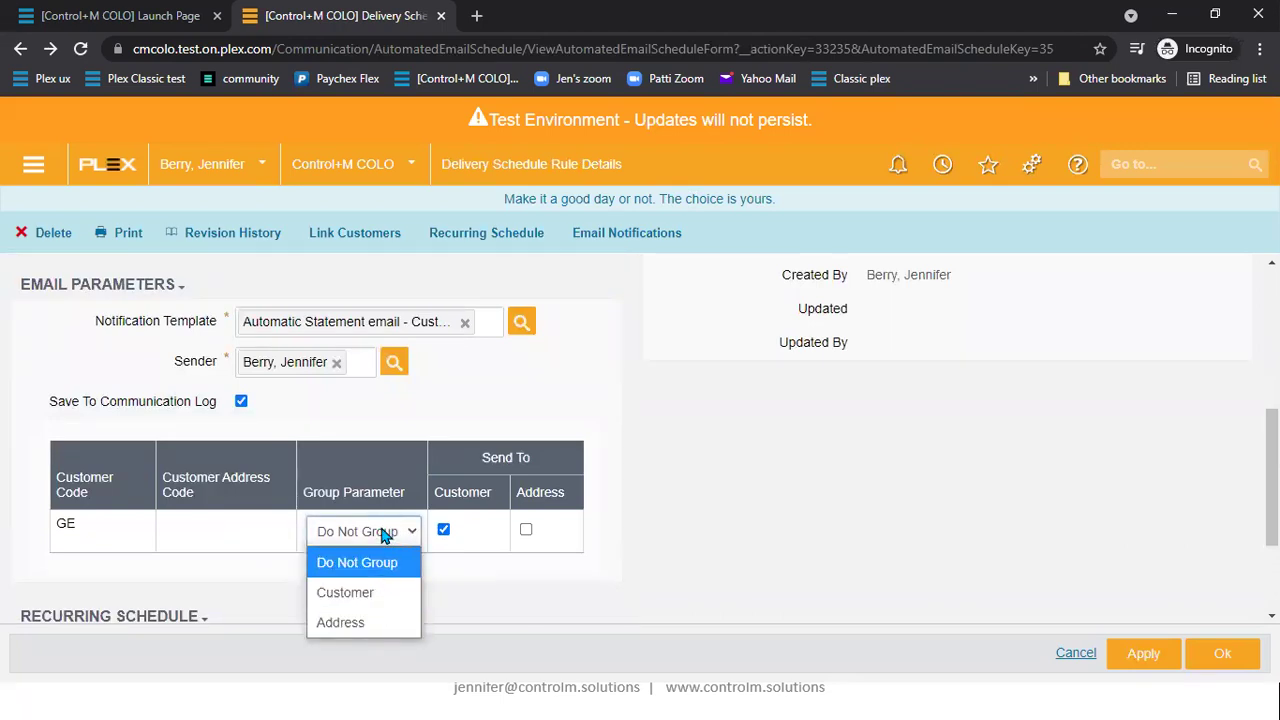
left_click(345, 595)
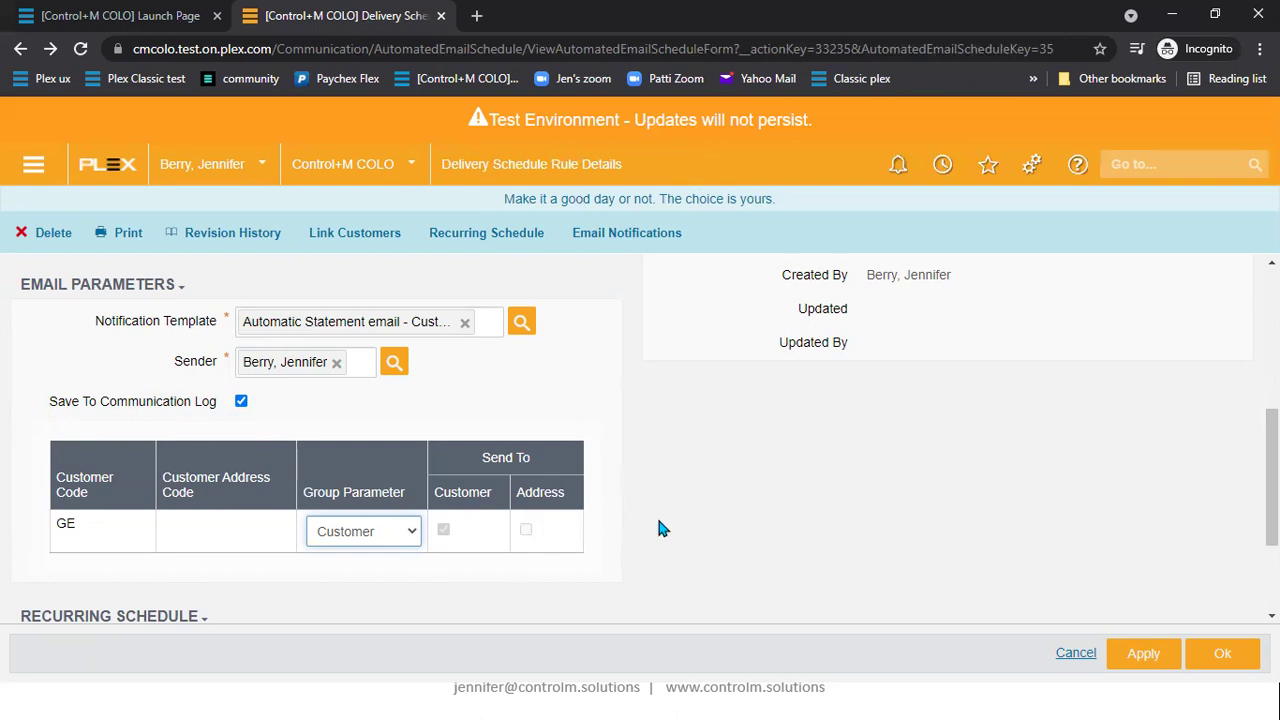
scroll(537, 522, "down", 3)
scroll(887, 508, "up", 6)
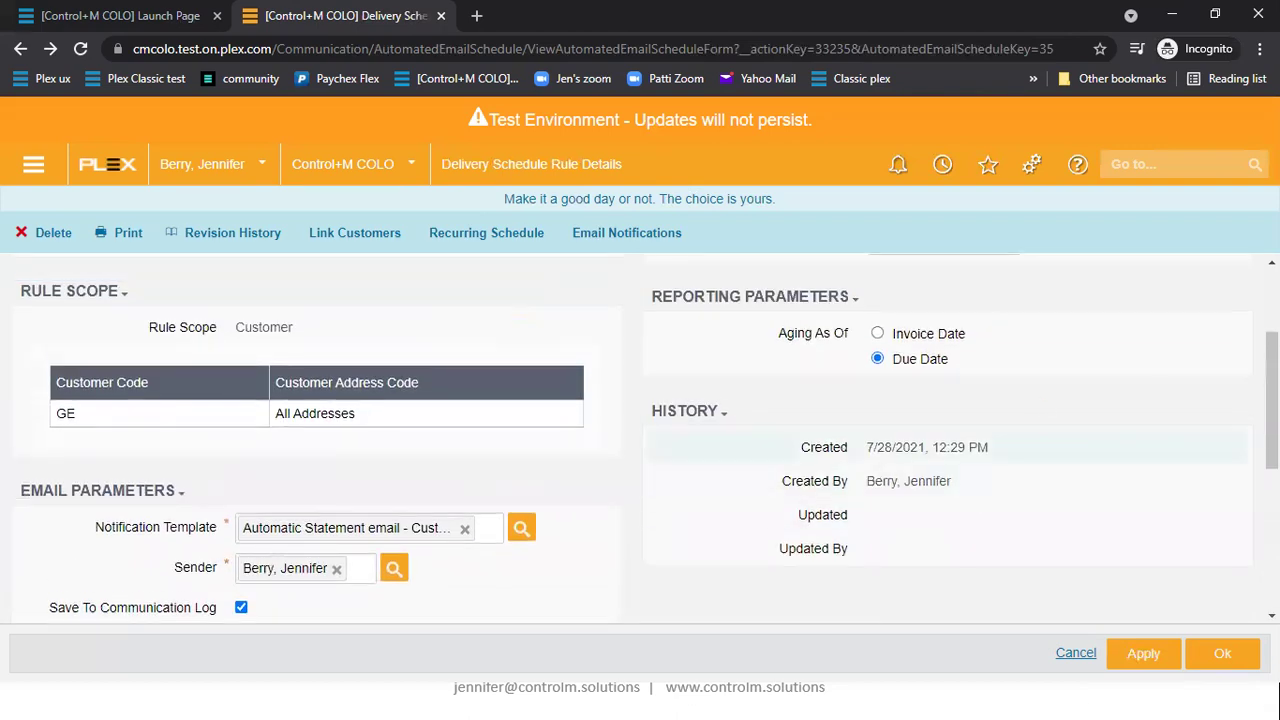
left_click(1224, 655)
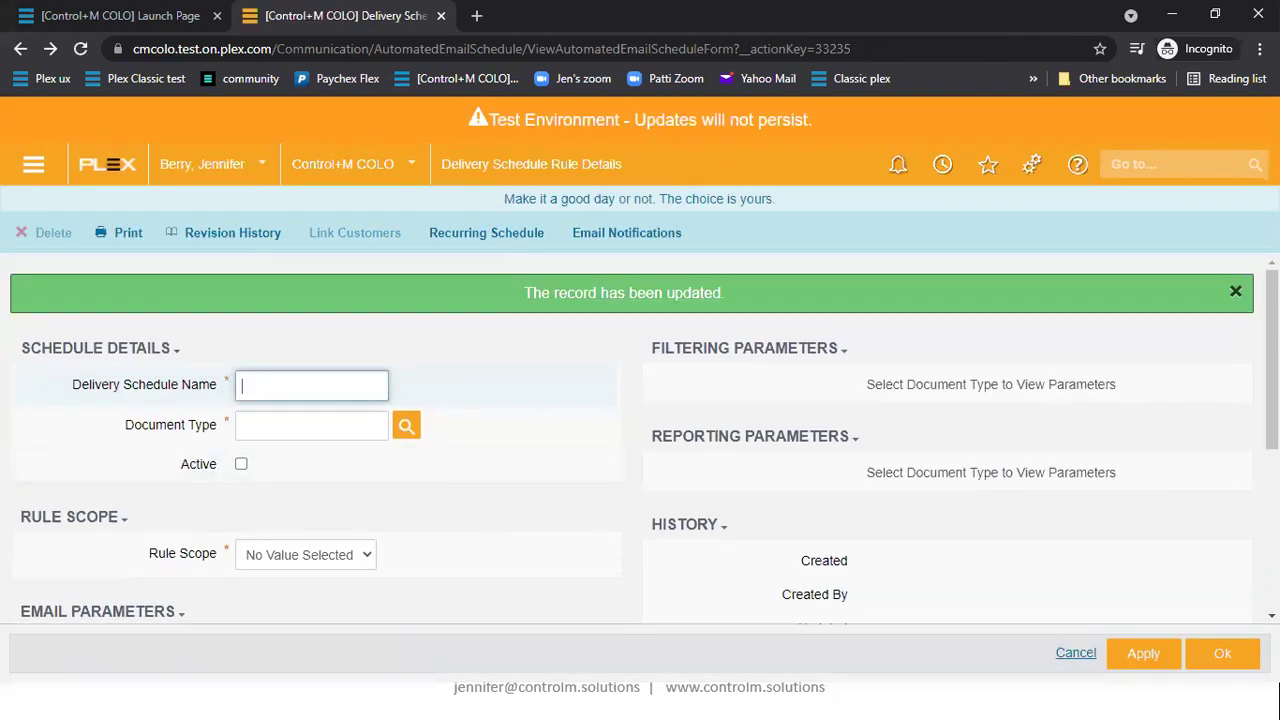
Return to the delivery schedule rules, search without filters and open the AR invoice Auto Email rule
left_click(20, 49)
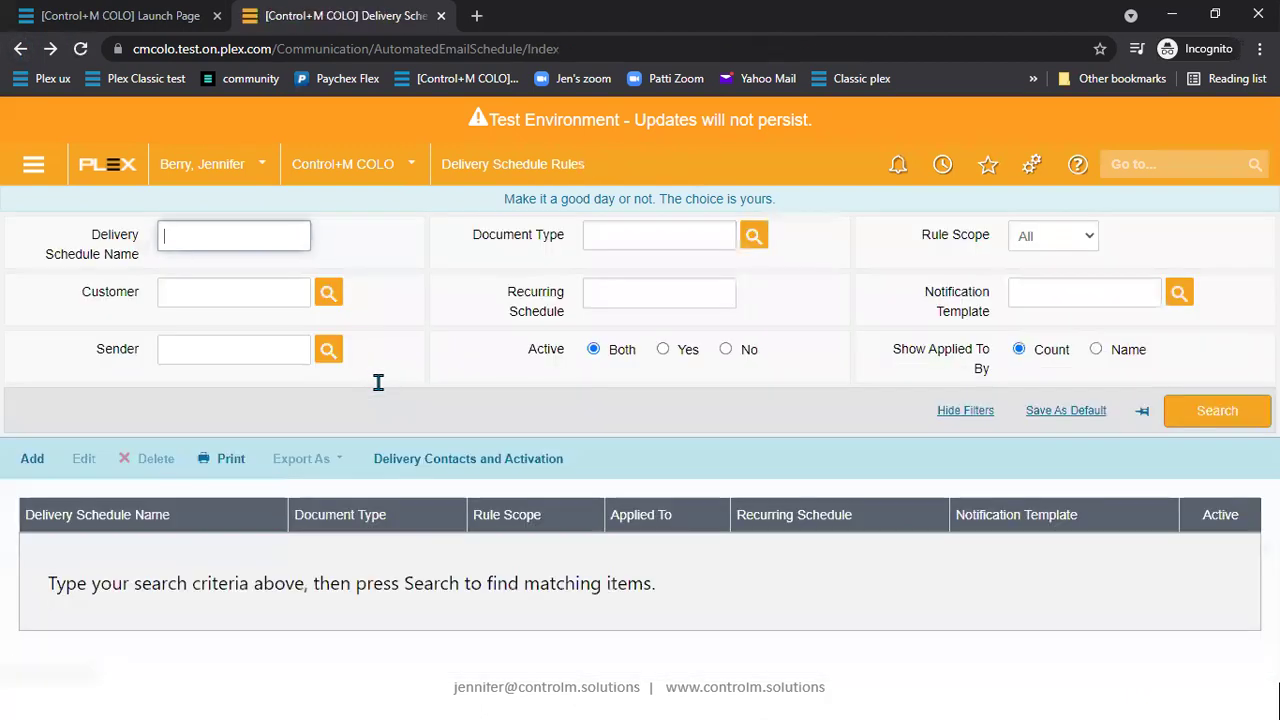
left_click(1217, 410)
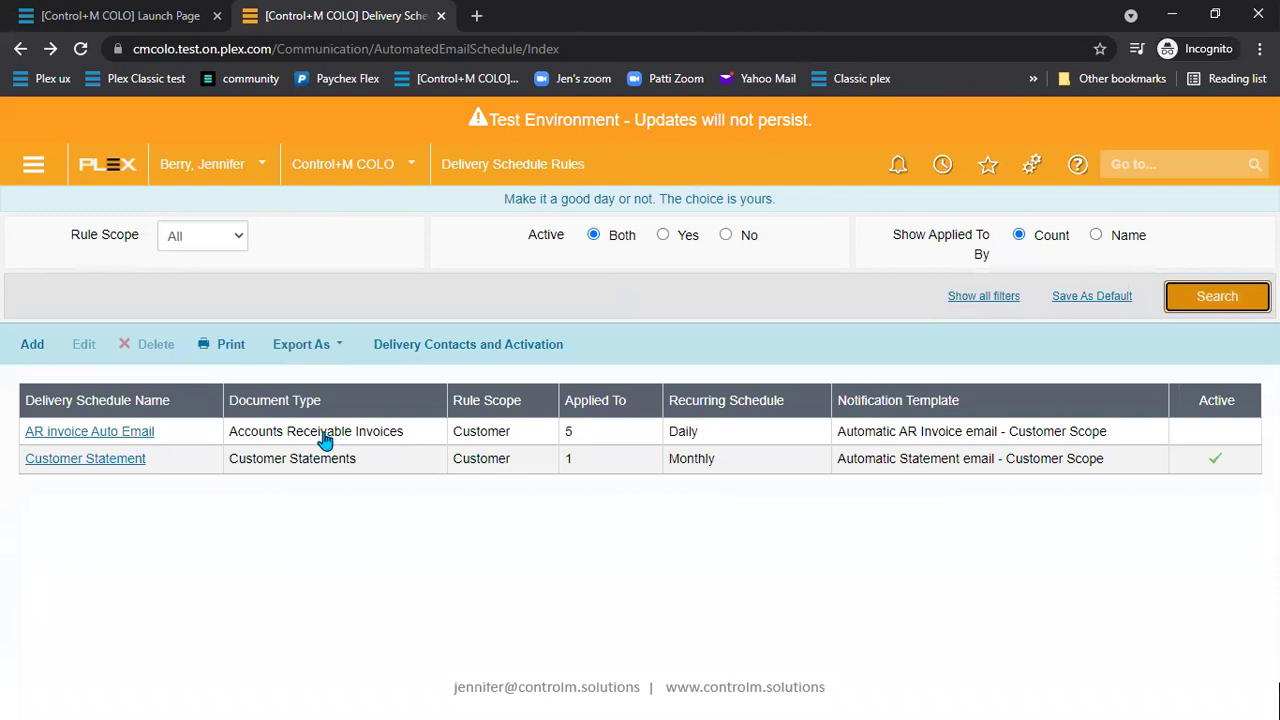
left_click(55, 437)
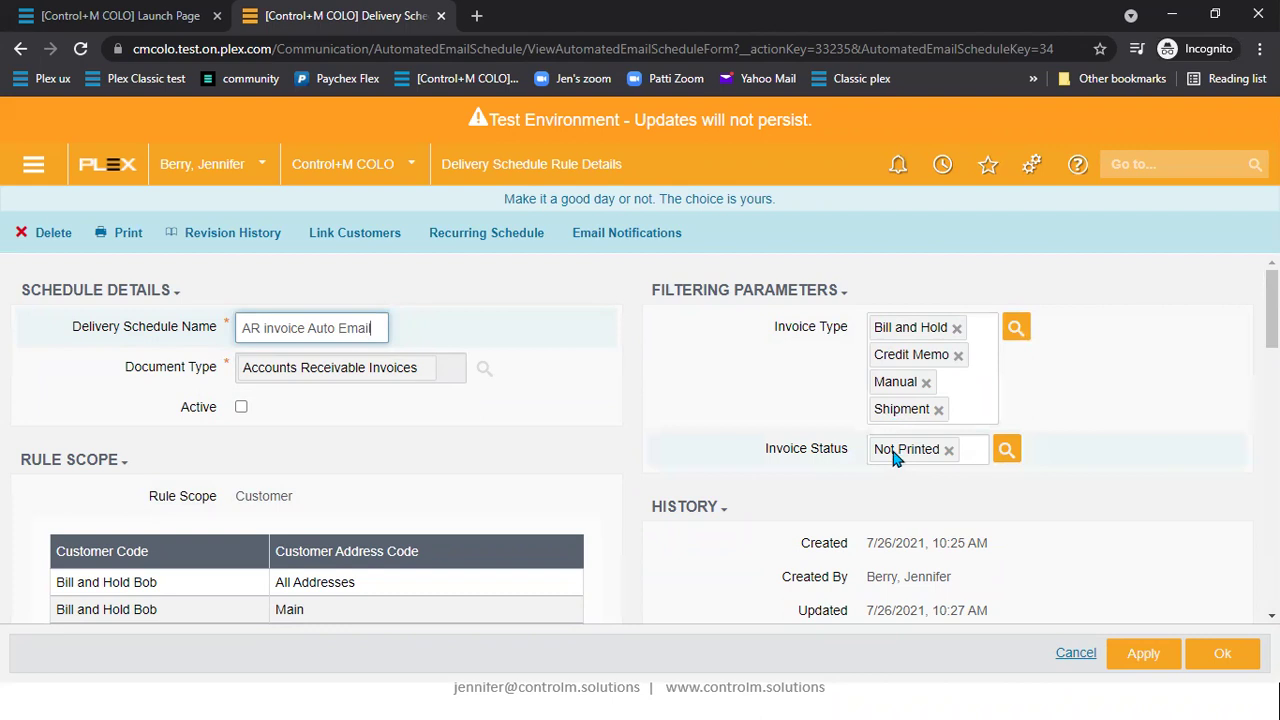
Examine the AR invoice Auto Email rule's linked customers, email parameters, and Group Parameter and Send To settings for each customer address
scroll(351, 506, "down", 2)
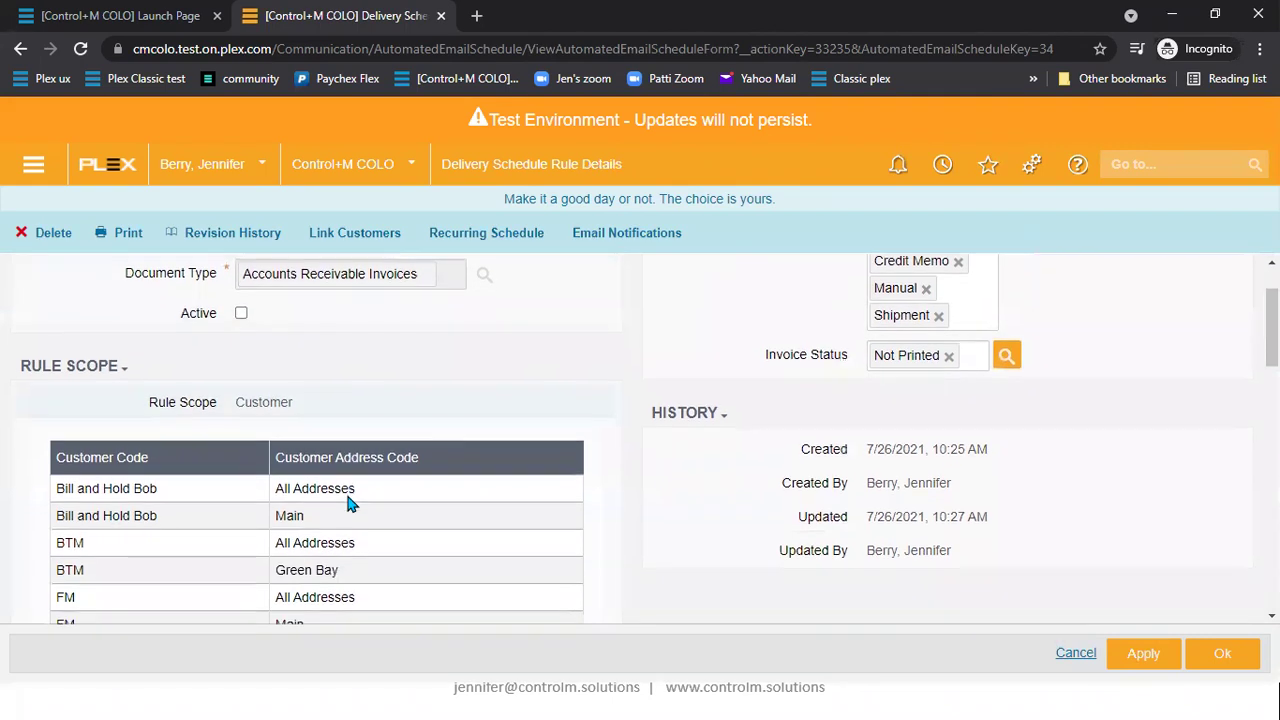
scroll(346, 492, "up", 1)
scroll(346, 490, "down", 1)
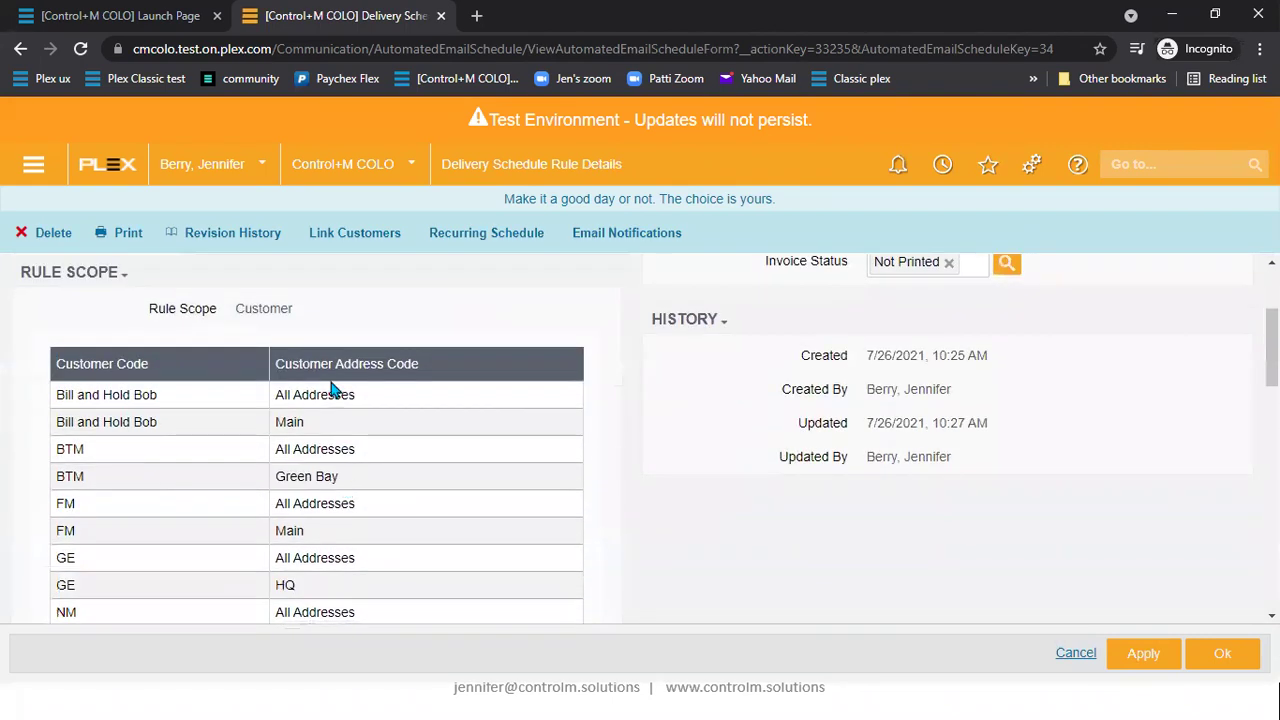
scroll(300, 566, "down", 1)
scroll(336, 540, "down", 4)
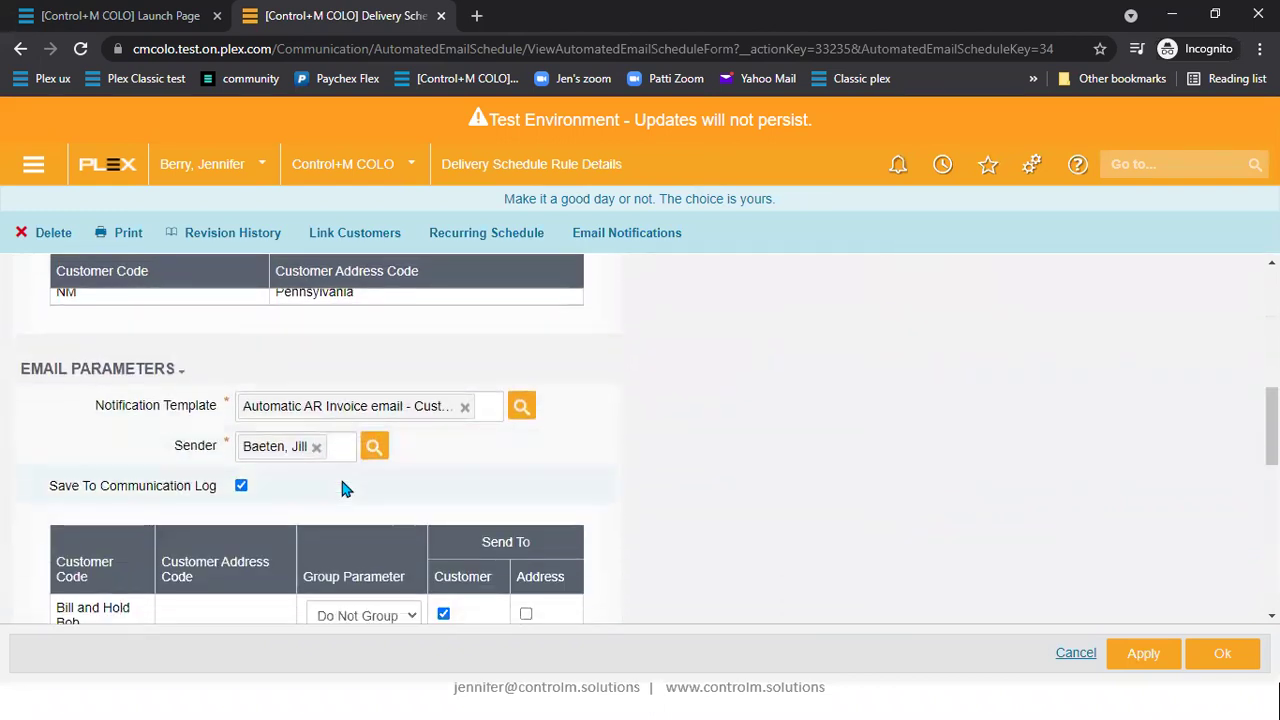
scroll(342, 487, "down", 2)
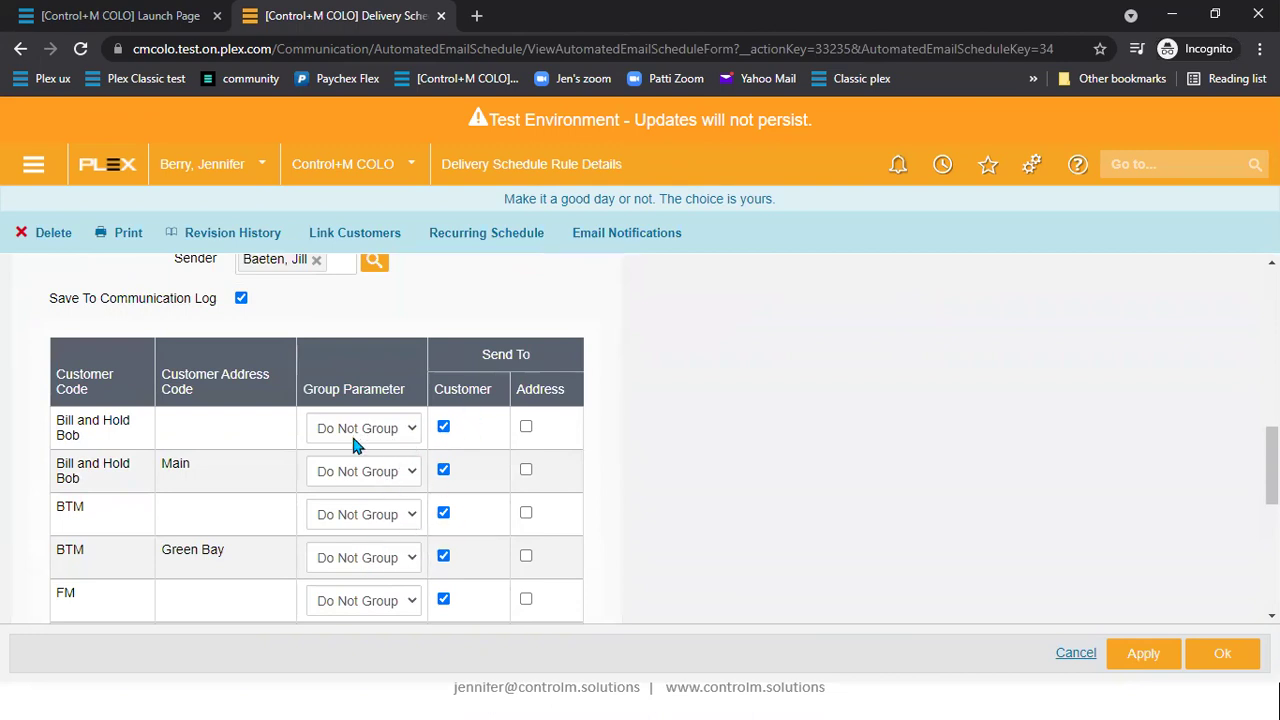
scroll(362, 515, "down", 1)
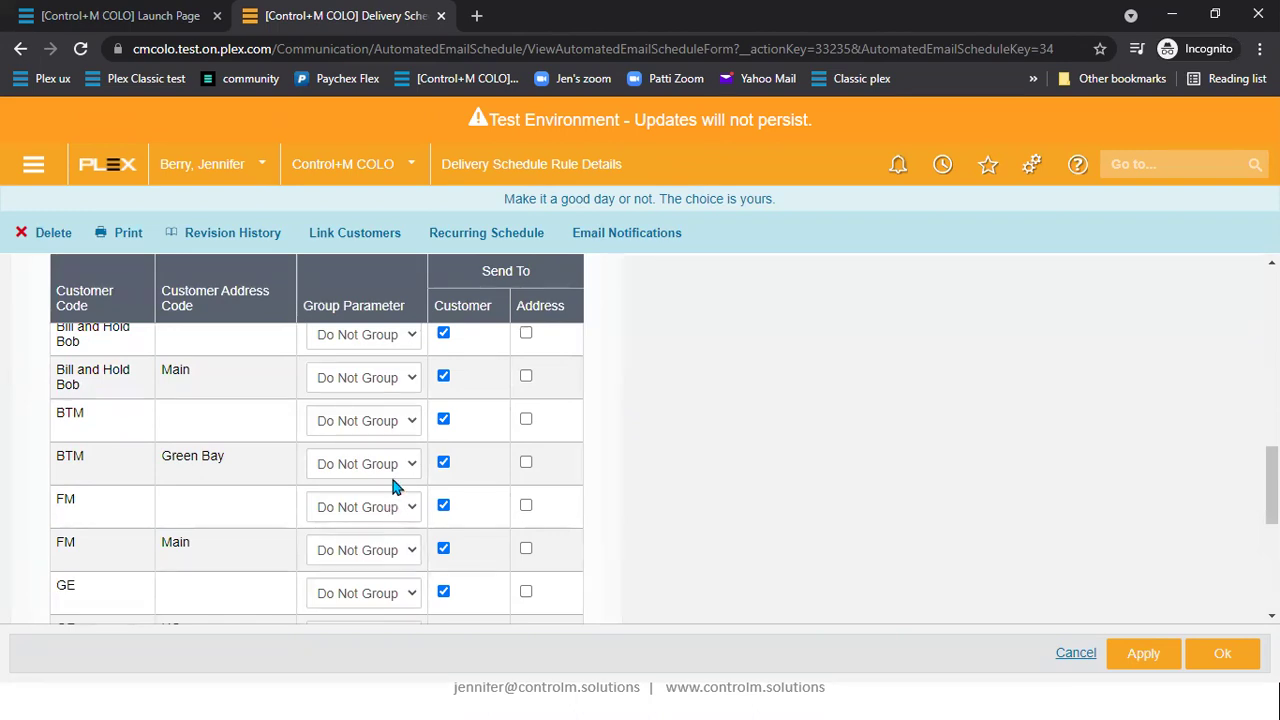
scroll(362, 497, "down", 1)
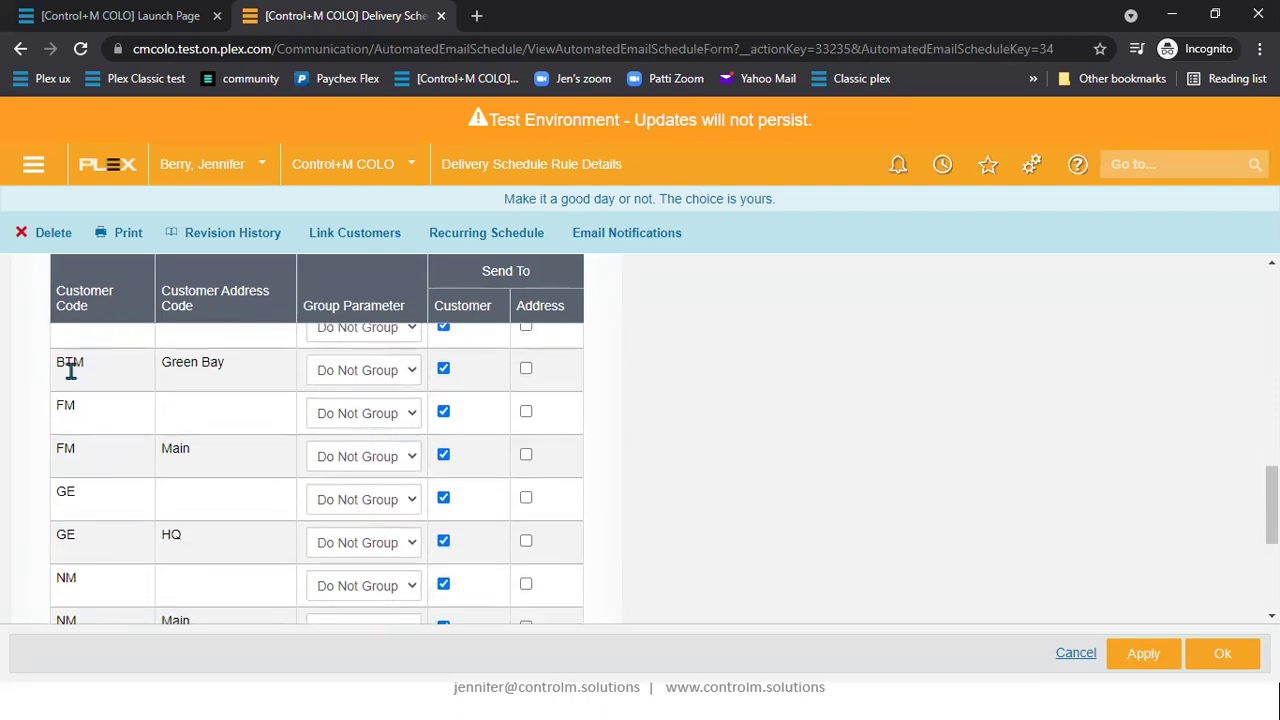
Try grouping the FM row without an address code by Customer, and the matching NM row by Address with delivery to Address instead of Customer
left_click(412, 413)
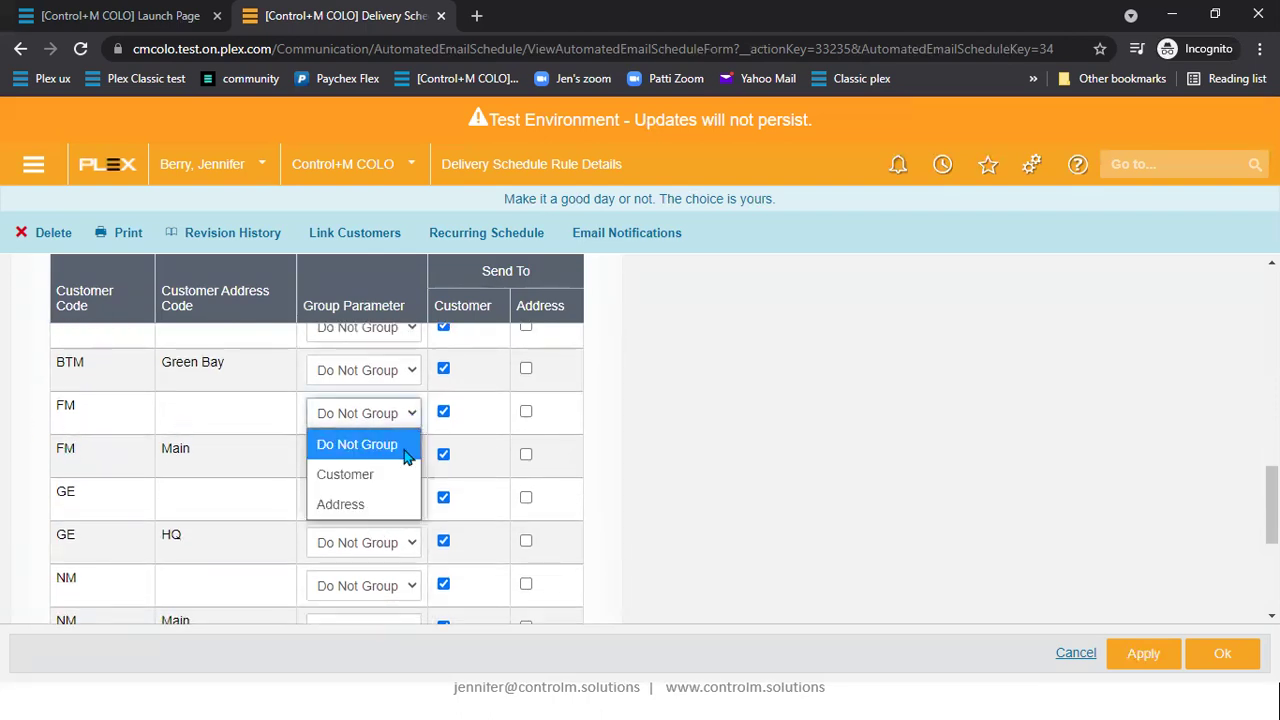
left_click(390, 476)
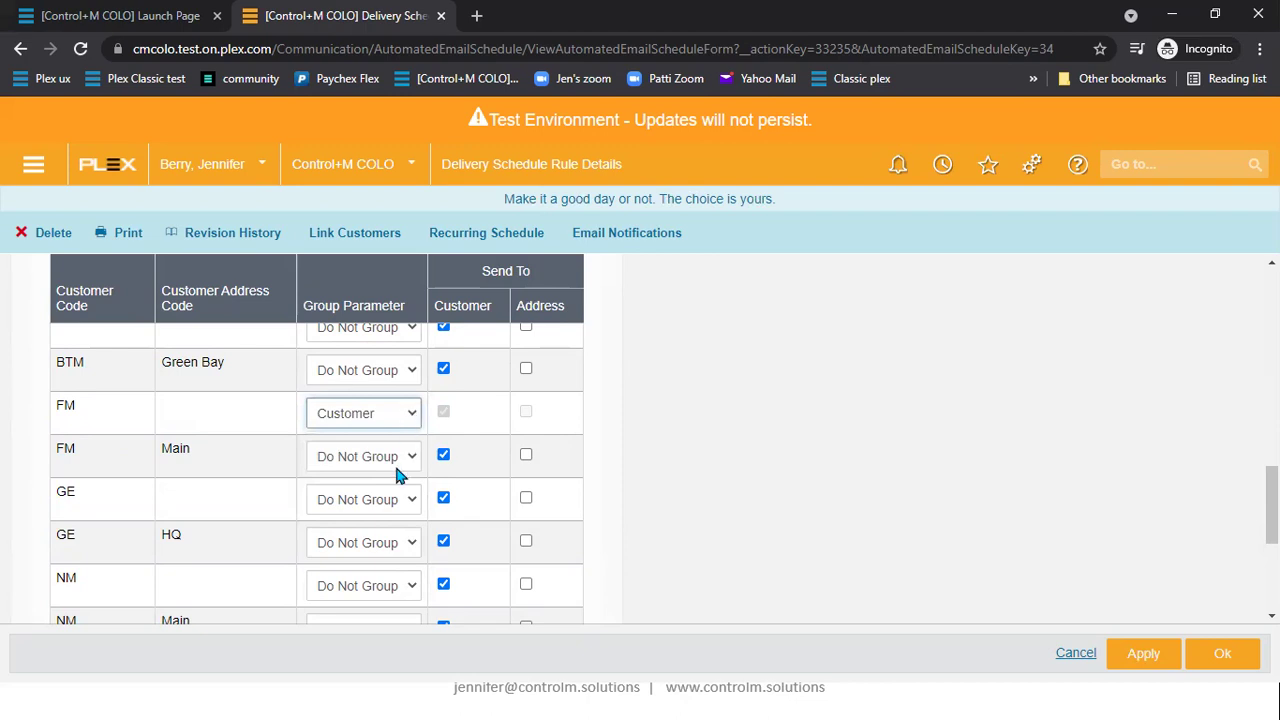
scroll(400, 565, "down", 1)
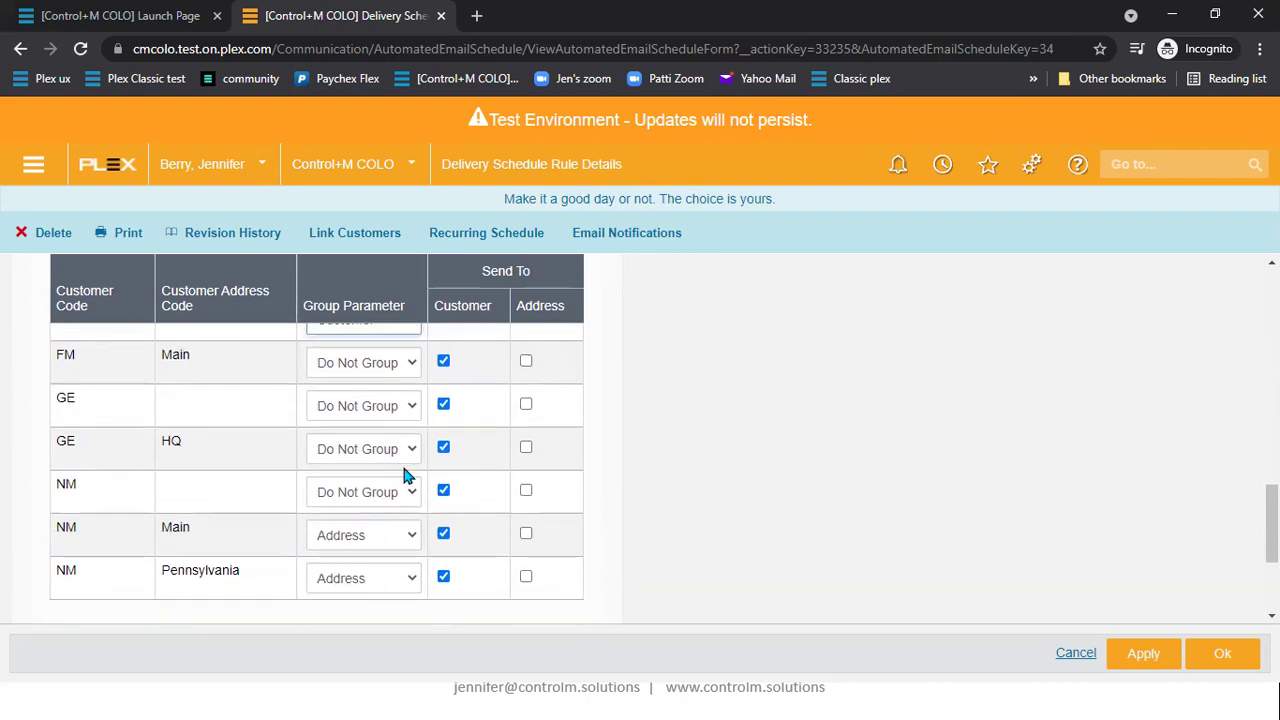
left_click(413, 493)
left_click(396, 580)
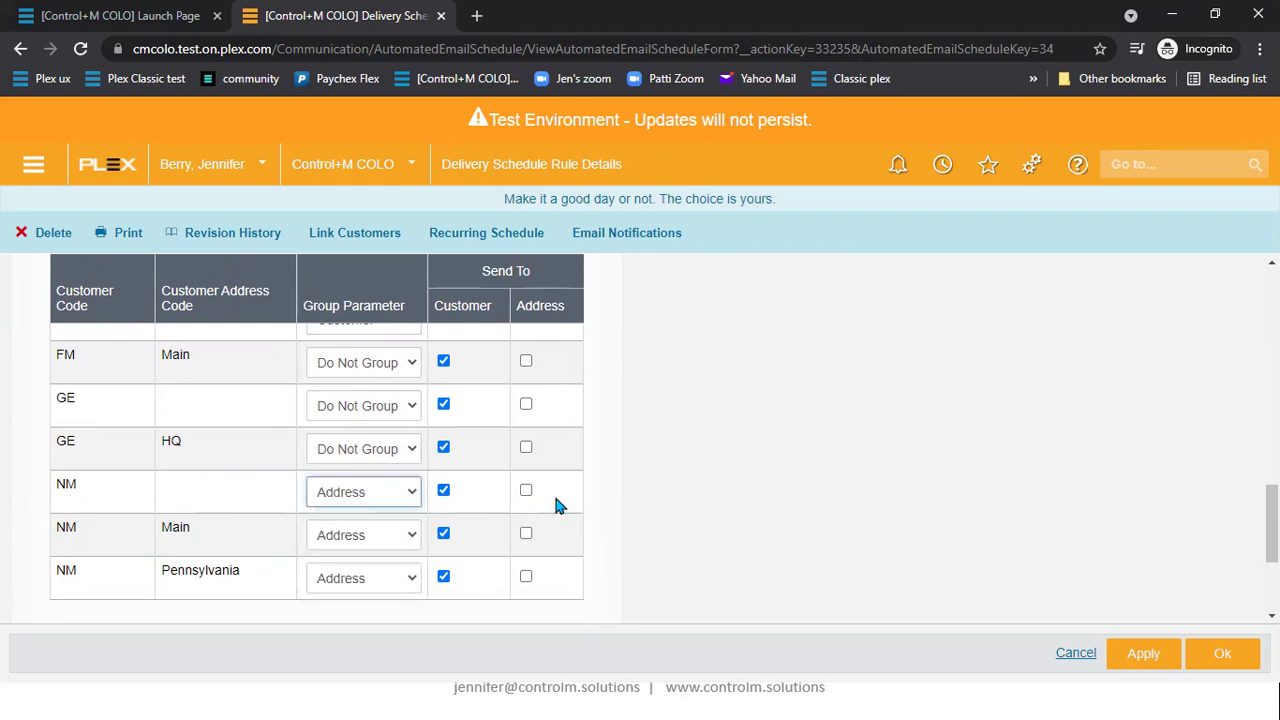
left_click(526, 490)
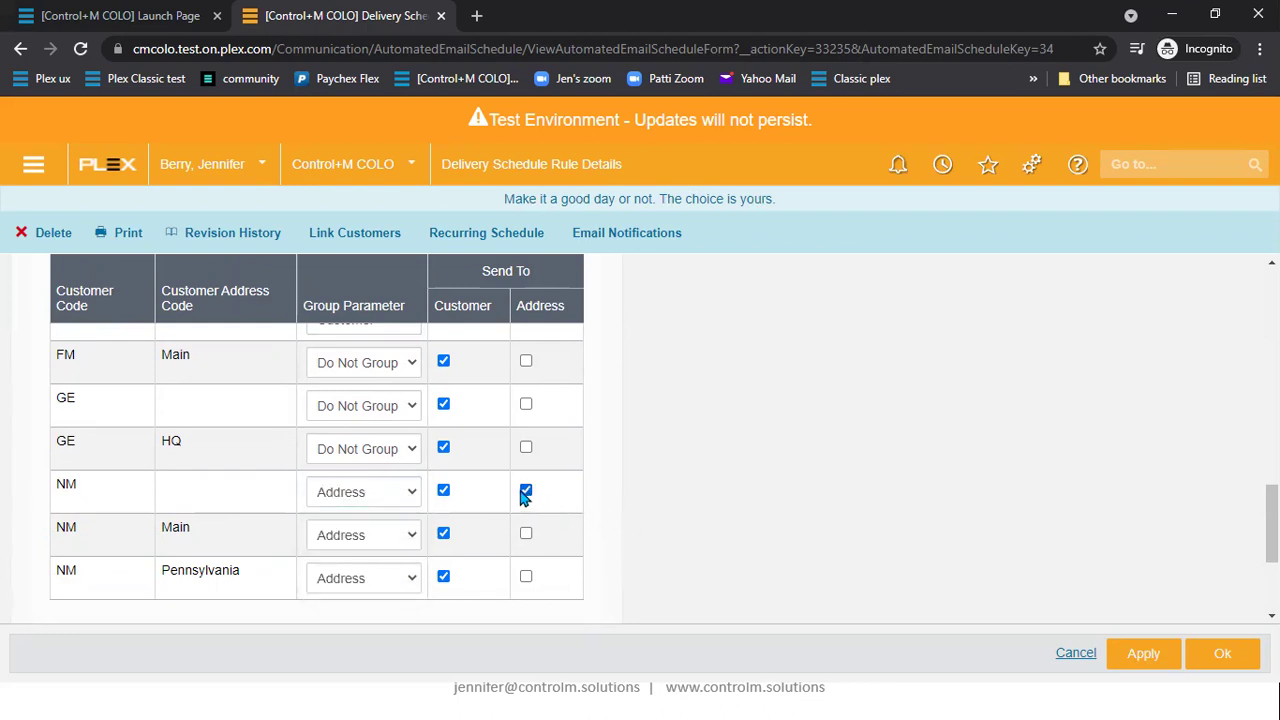
left_click(443, 490)
Leave the AR invoice Auto Email rule without saving the FM and NM grouping changes
scroll(470, 410, "up", 3)
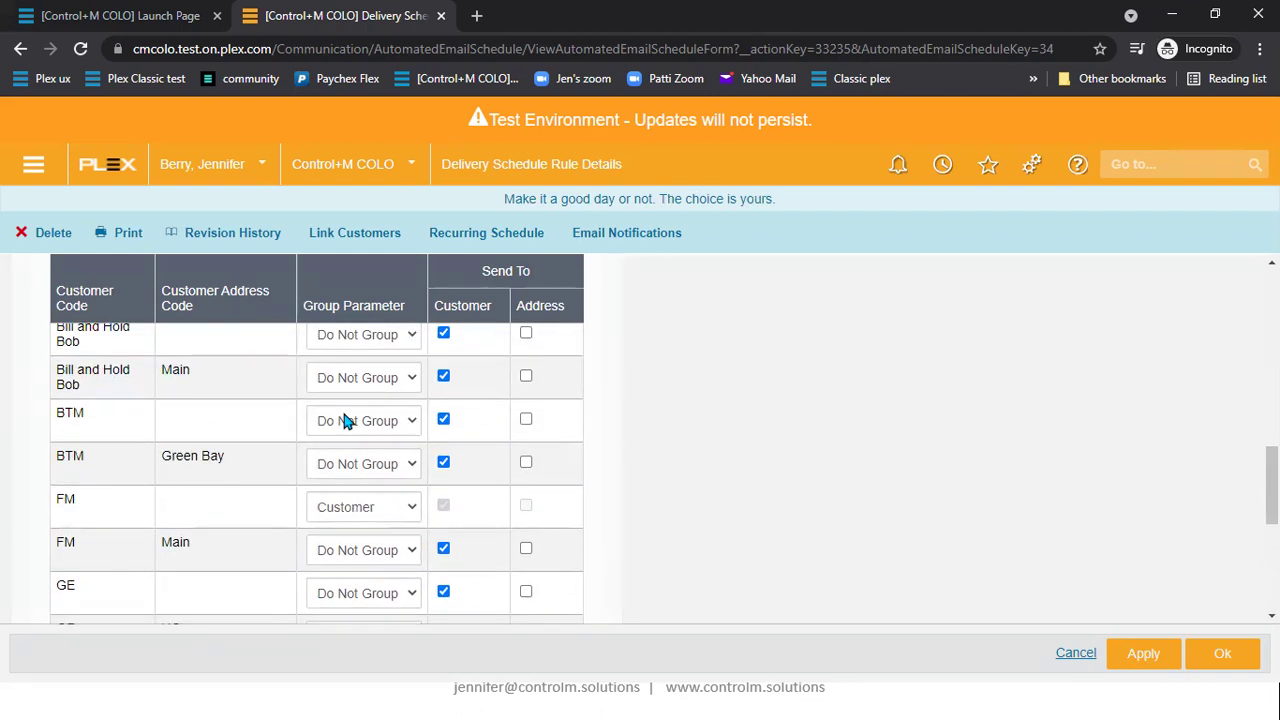
scroll(345, 420, "up", 1)
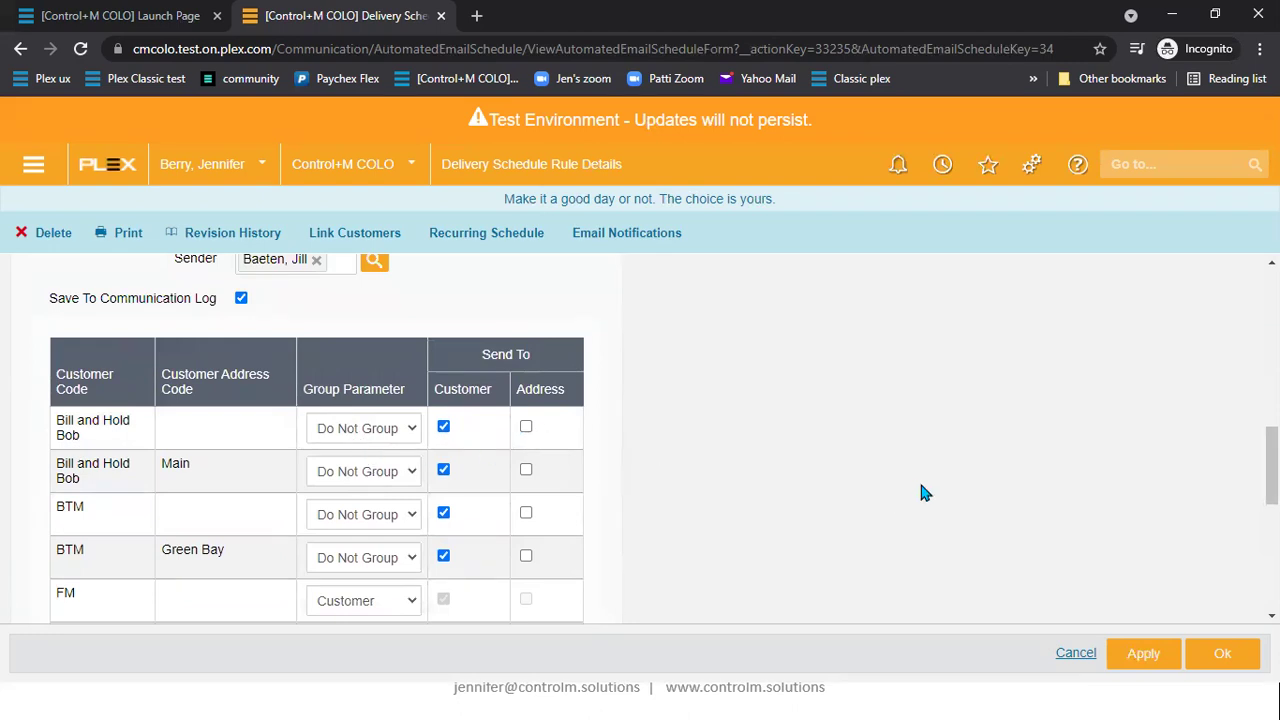
scroll(658, 492, "up", 1)
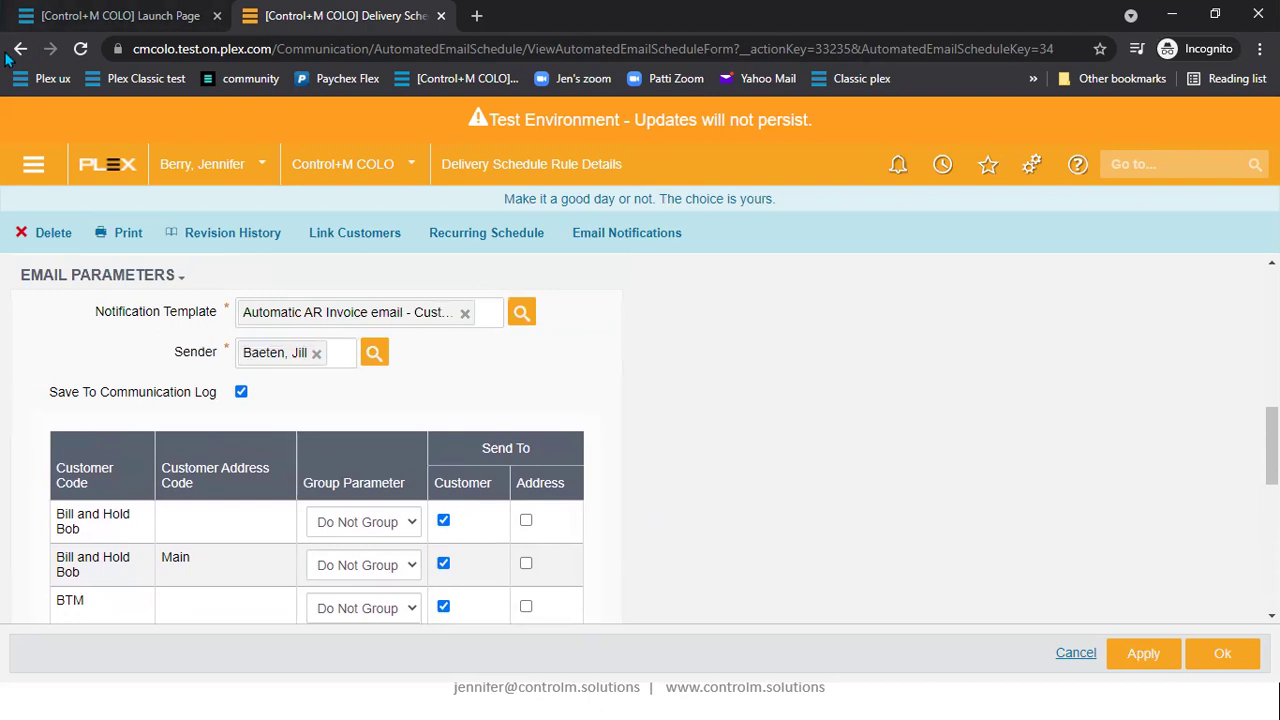
left_click(19, 49)
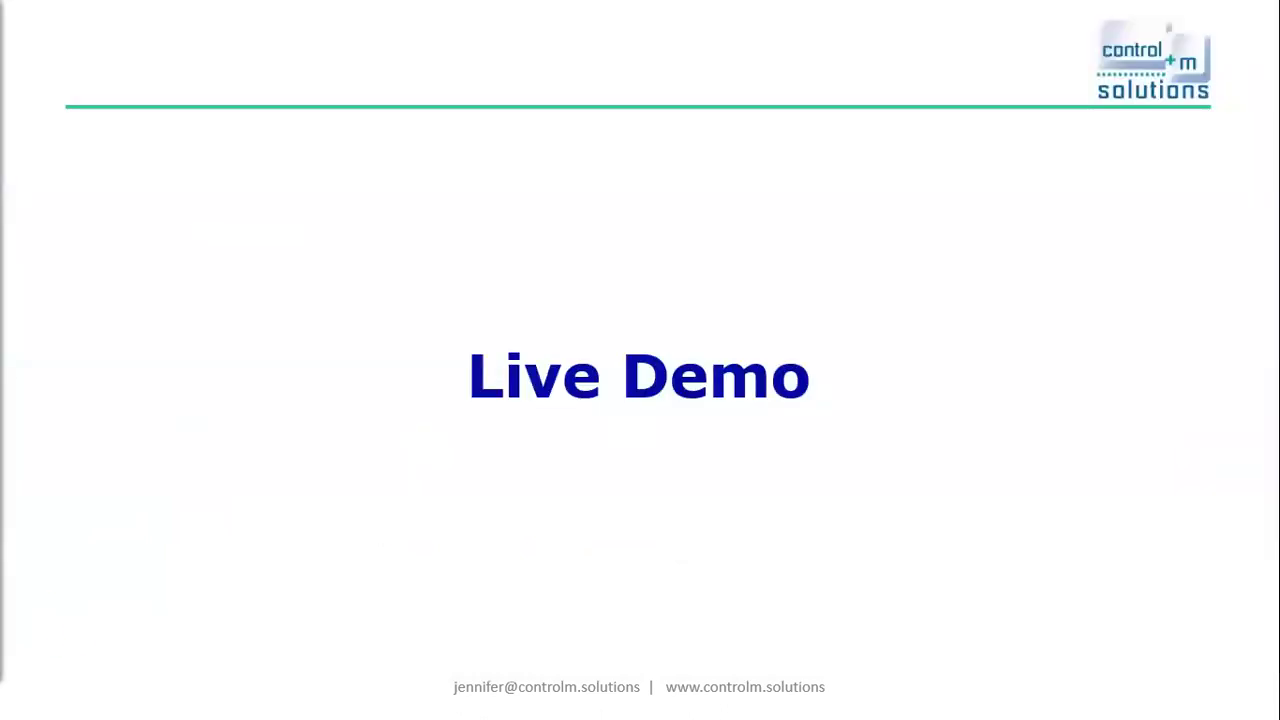
key("Right")
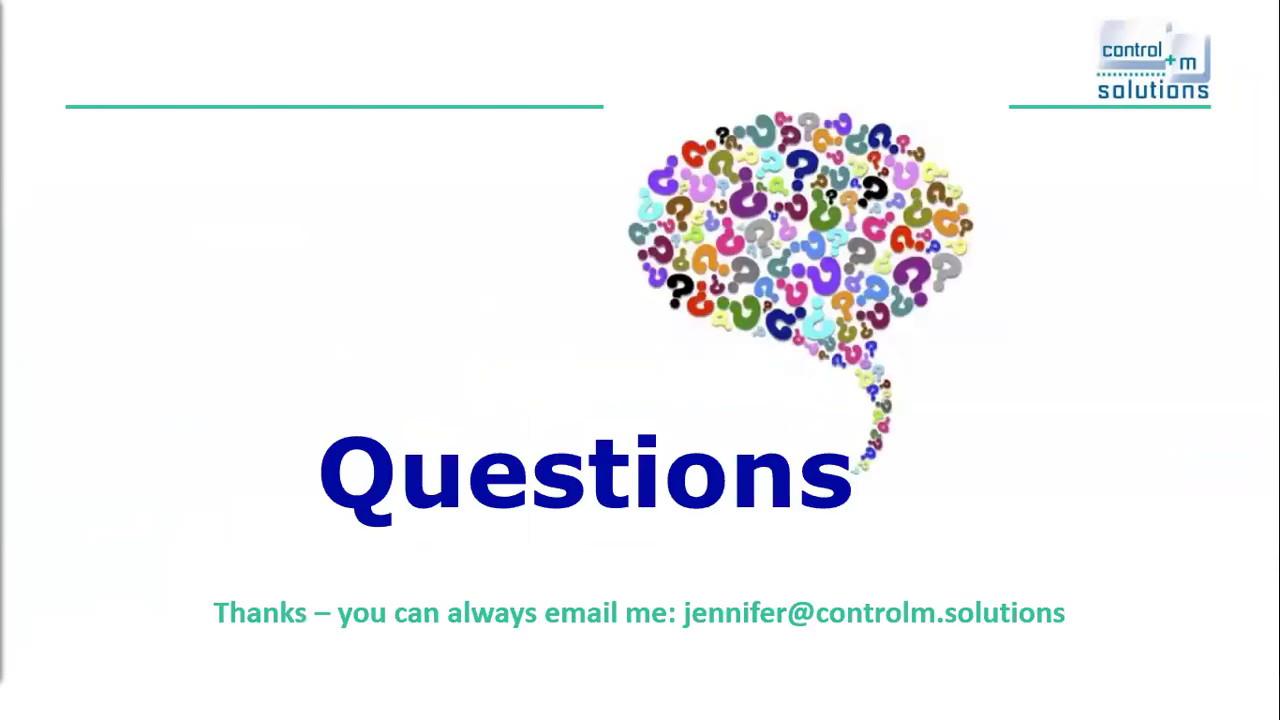